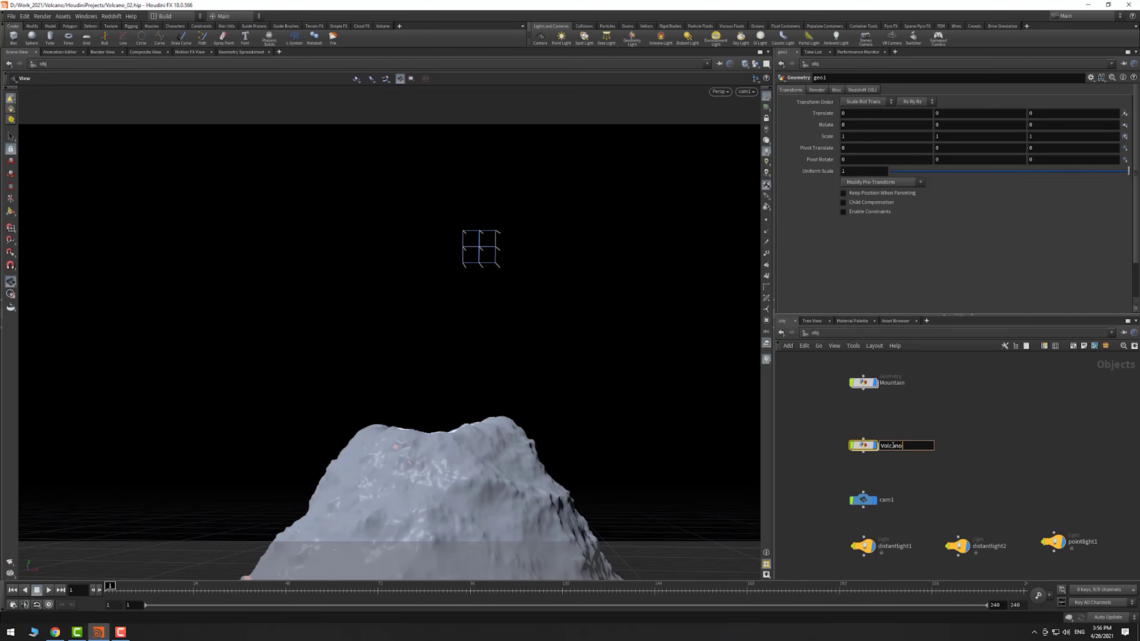
- Rename the new geometry object to Volcano_sim and go inside its network
type("Volcano_sim")
key("Return")
- Add a Sphere node to the empty Volcano_sim network
key("Return")
key("Tab")
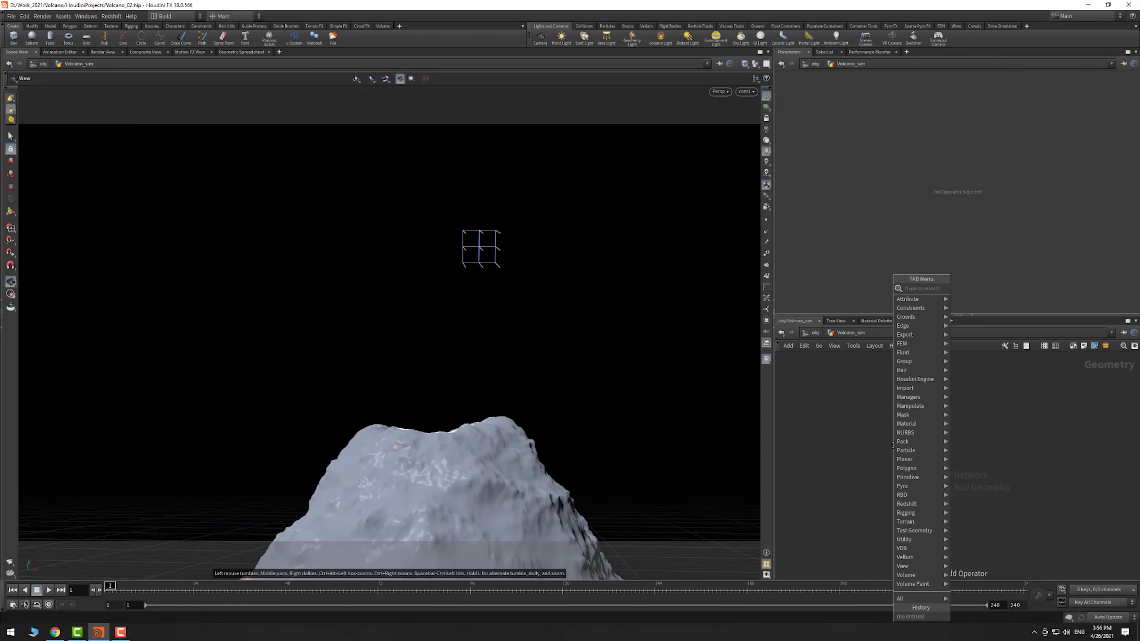
type("sp")
key("Return")
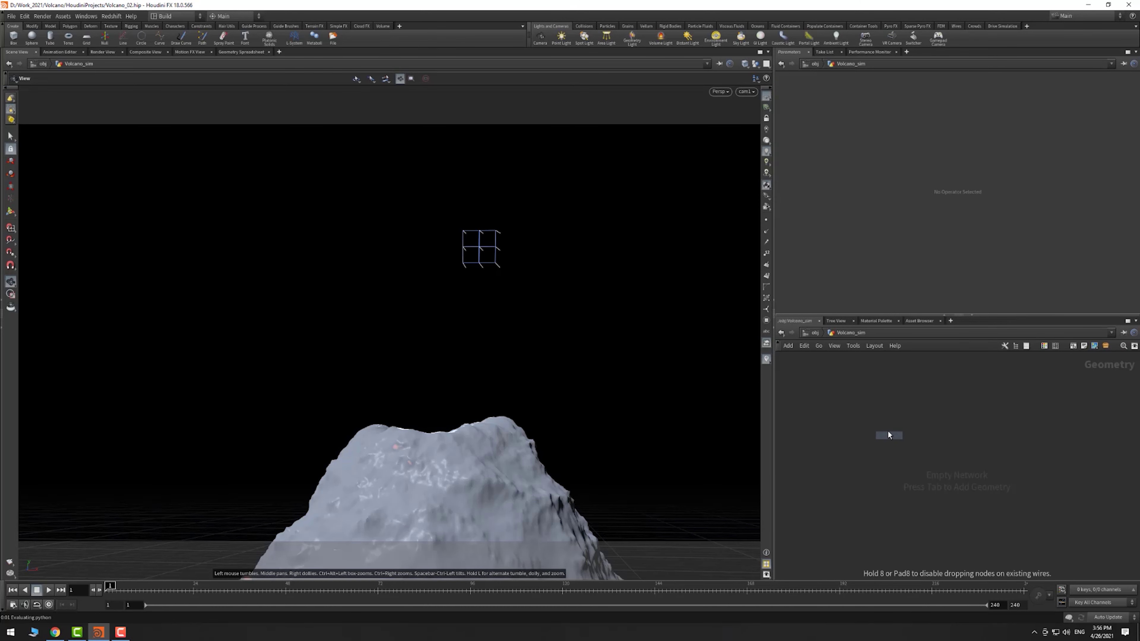
left_click(887, 430)
- Hide the other objects in the viewport and activate the handles for the sphere node
left_click(756, 64)
left_click(778, 93)
key("w")
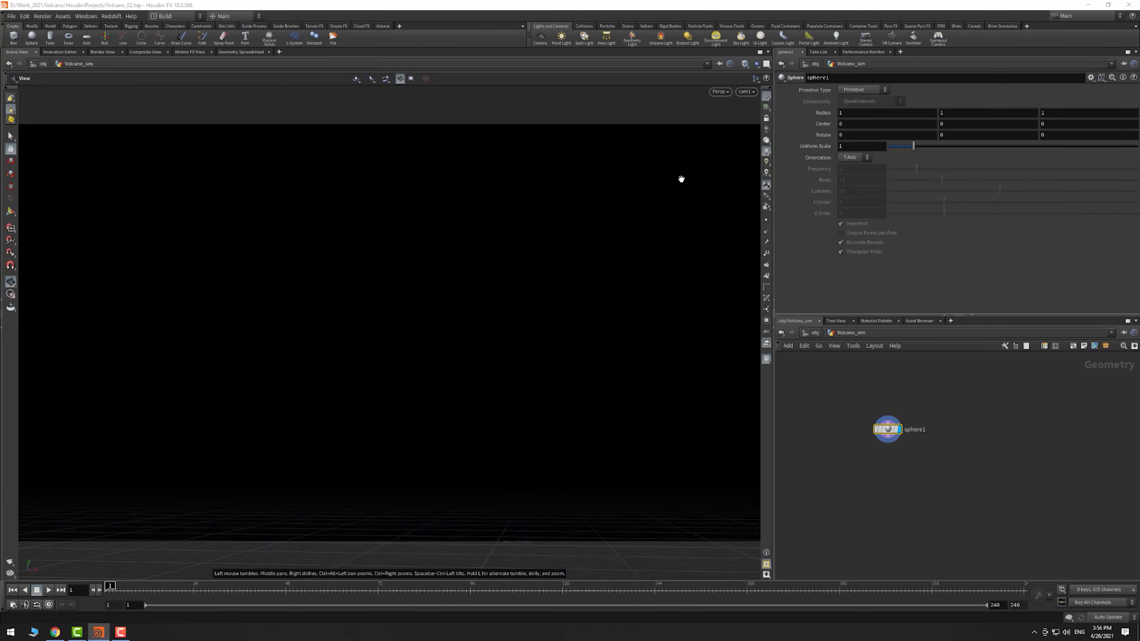
left_click(10, 211)
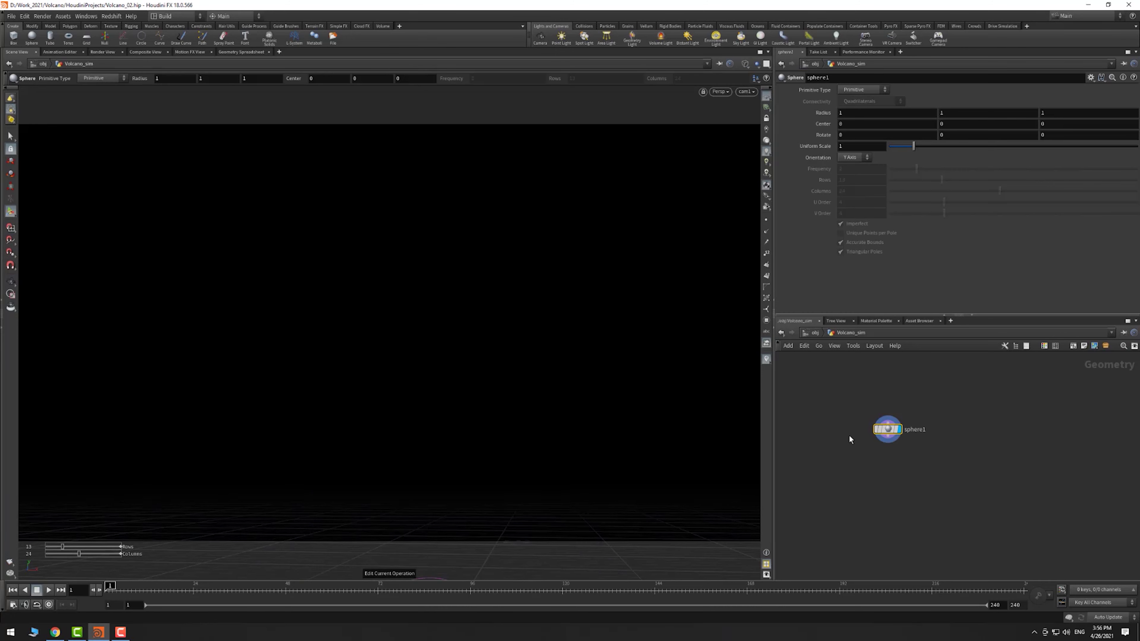
- Add a Transform node connected to the sphere's output and align it directly below the sphere
left_click(887, 443)
right_click(885, 478)
mouse_move(913, 379)
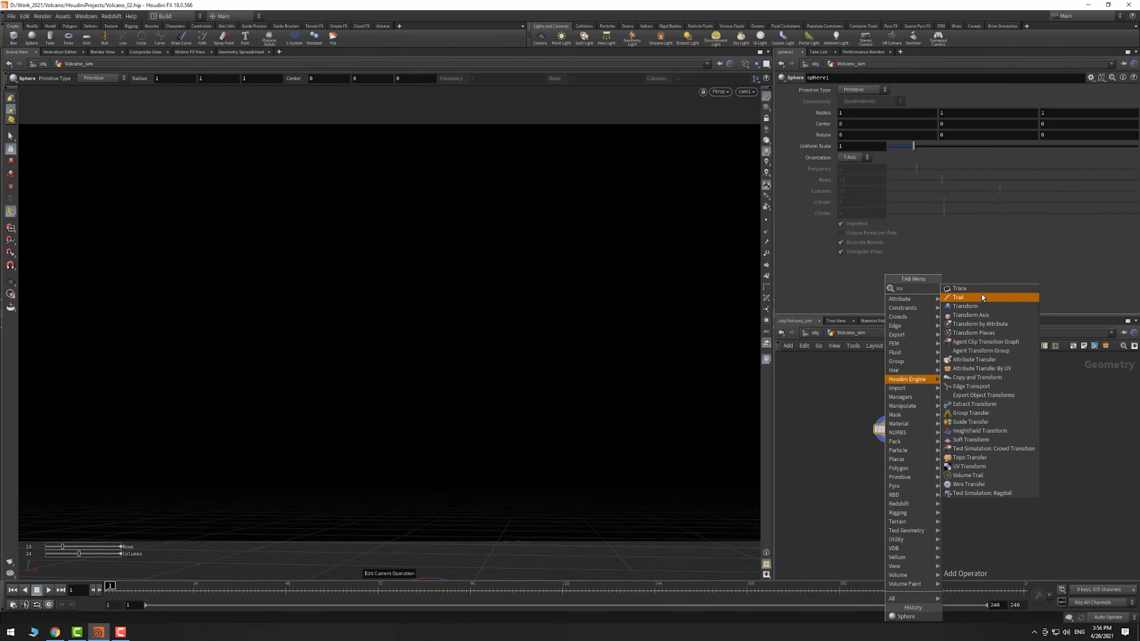
left_click(979, 308)
left_click(900, 477)
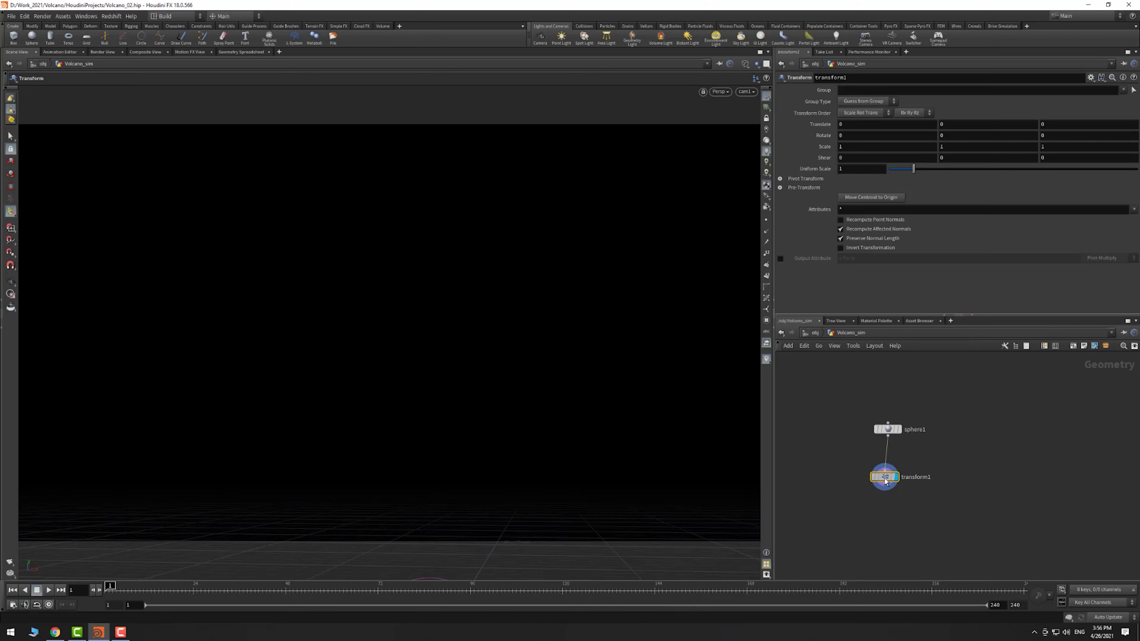
left_click_drag(885, 477, 888, 479)
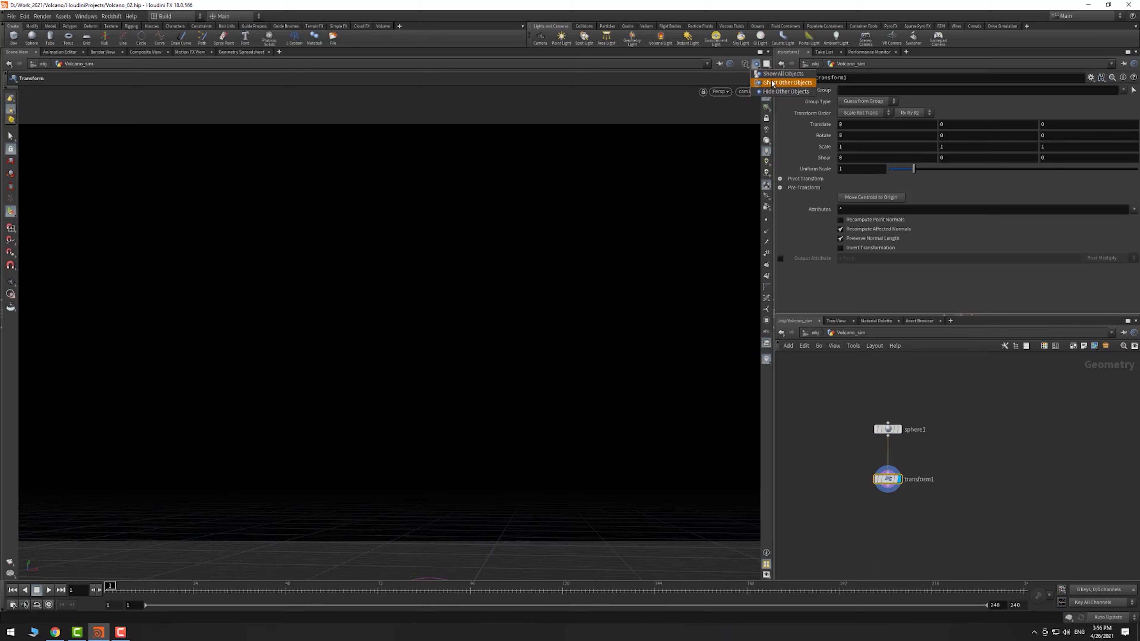
- Ghost the other objects in the viewport and set the transform's Y translate to 5
left_click(755, 64)
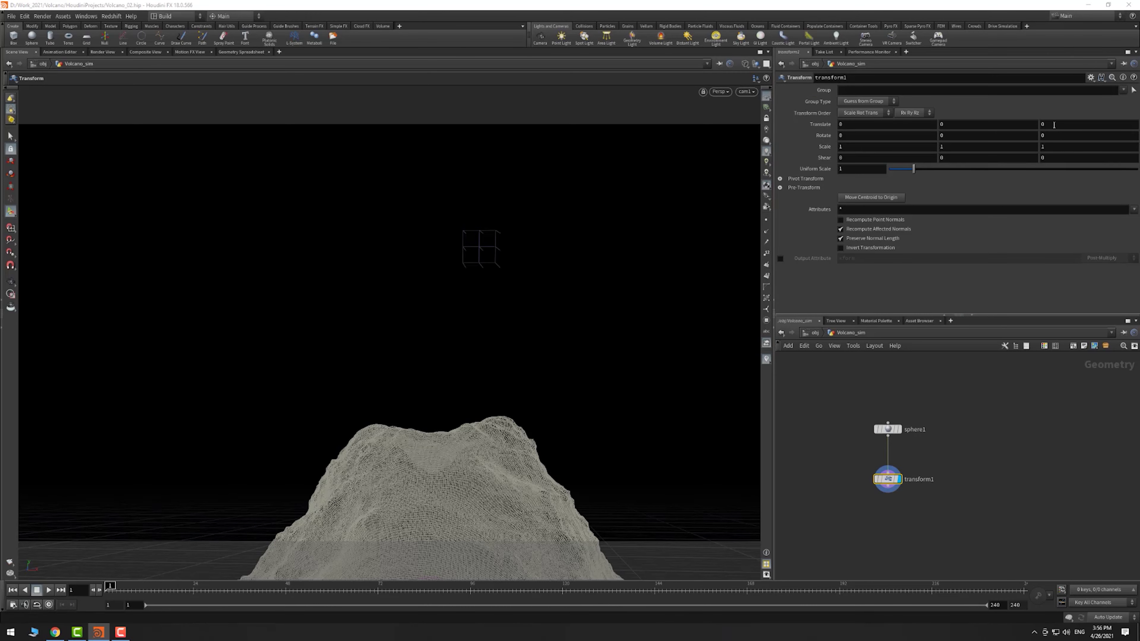
type("5")
key("Return")
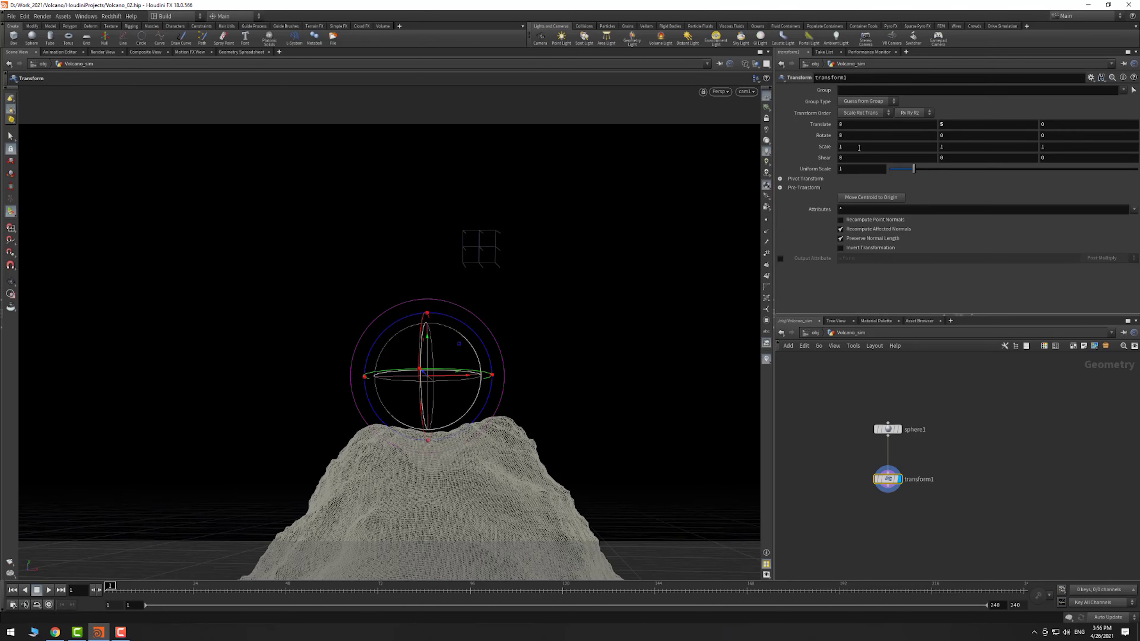
- Set the transform's X and Z scale to 5 and its uniform scale to 0.2
key("Return")
type("5")
key("Return")
type(".2")
key("Return")
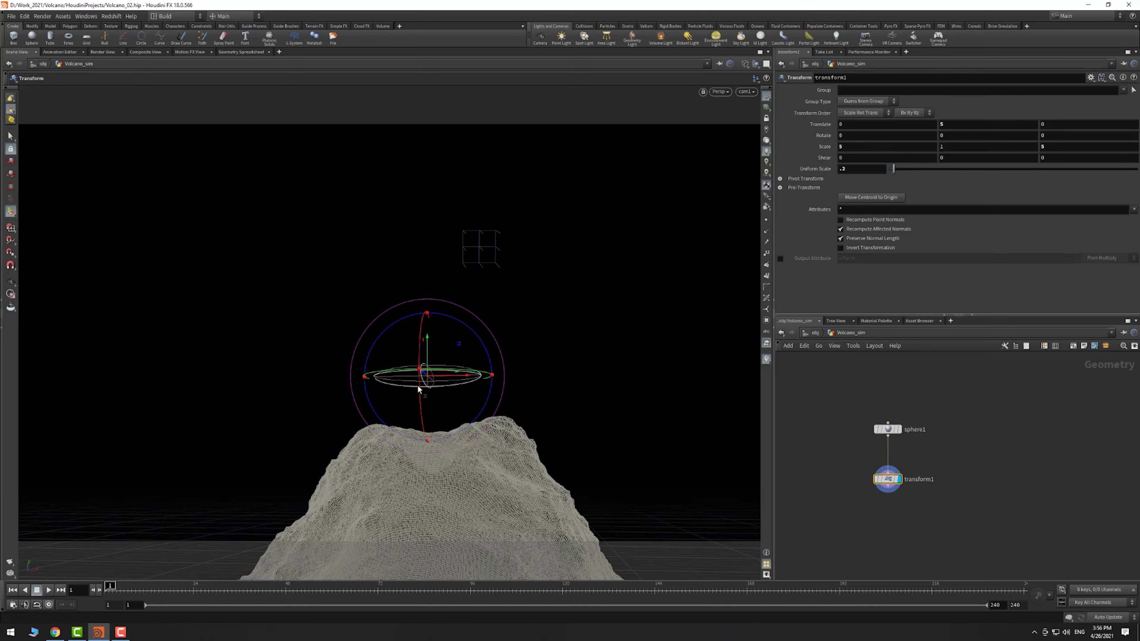
- Lower the flattened sphere into the volcano crater and set its Y scale to 0.5
left_click_drag(428, 382, 431, 442)
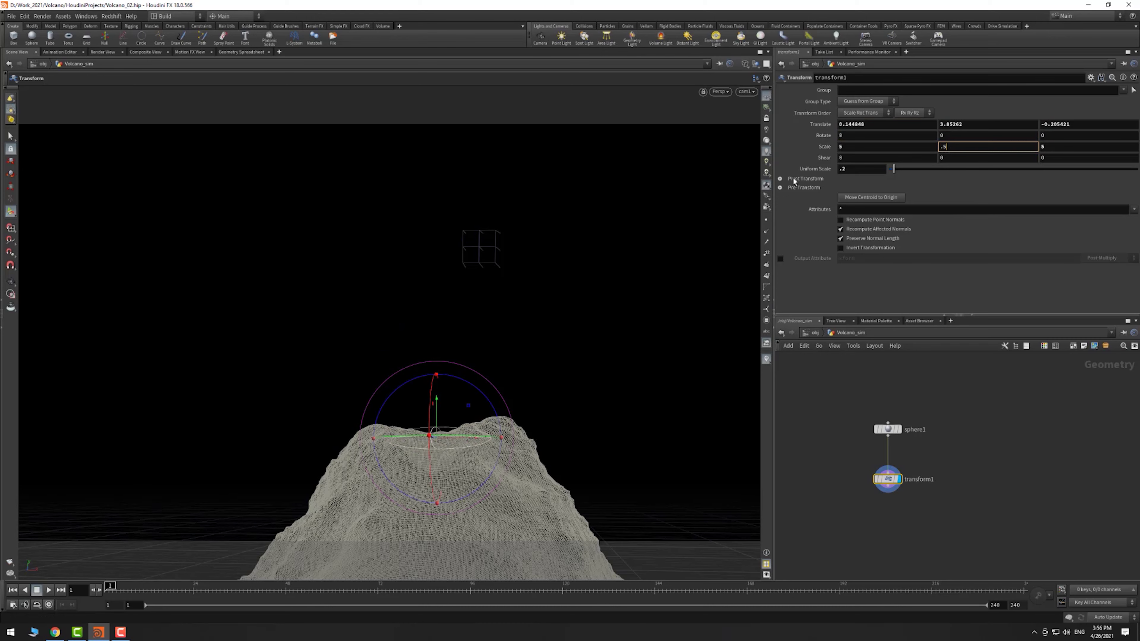
type(".5")
key("Return")
key("w")
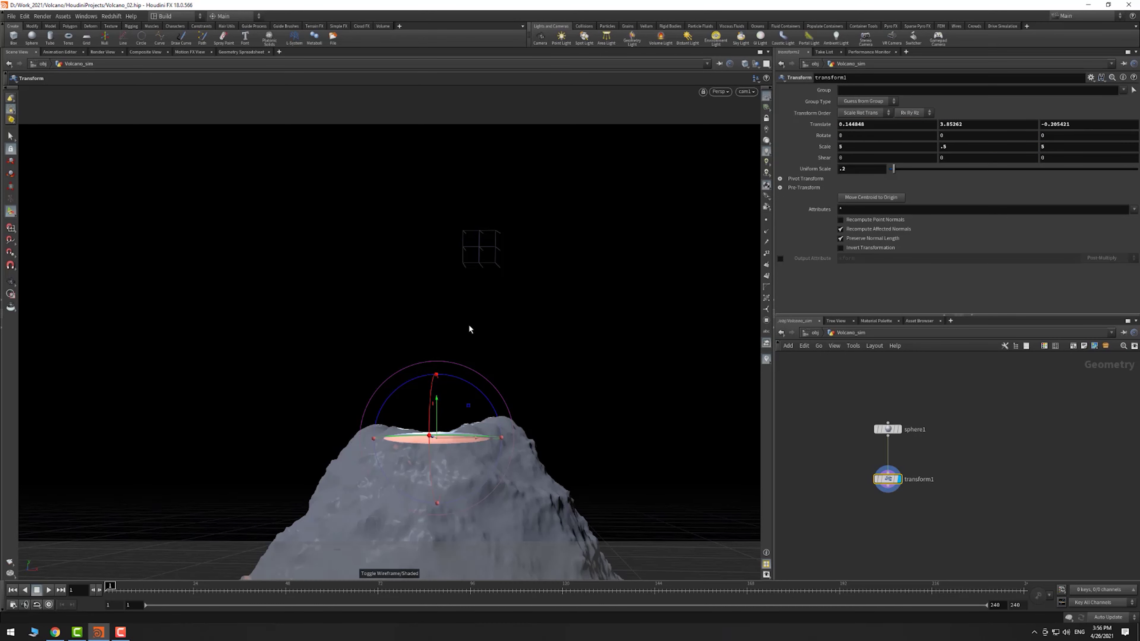
- Fine-tune the flattened sphere's position deeper in the crater, to a translate of about 0.2, 3.6, 0.55
left_click_drag(437, 409, 437, 412)
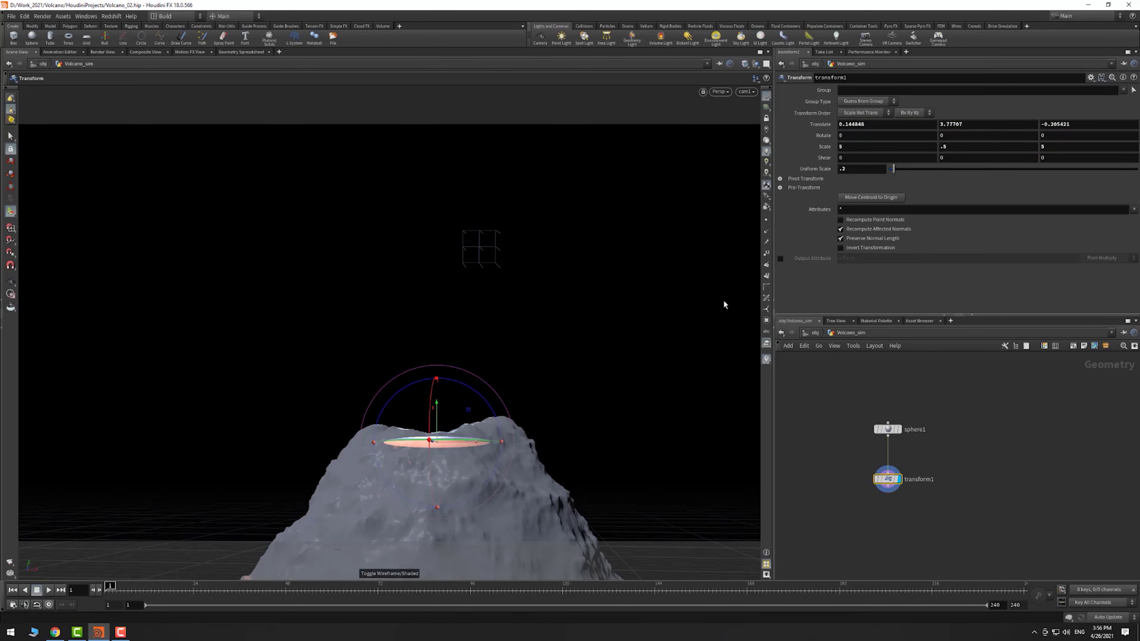
left_click_drag(583, 391, 689, 298, "alt")
key("t")
left_click_drag(435, 447, 438, 456)
key("w")
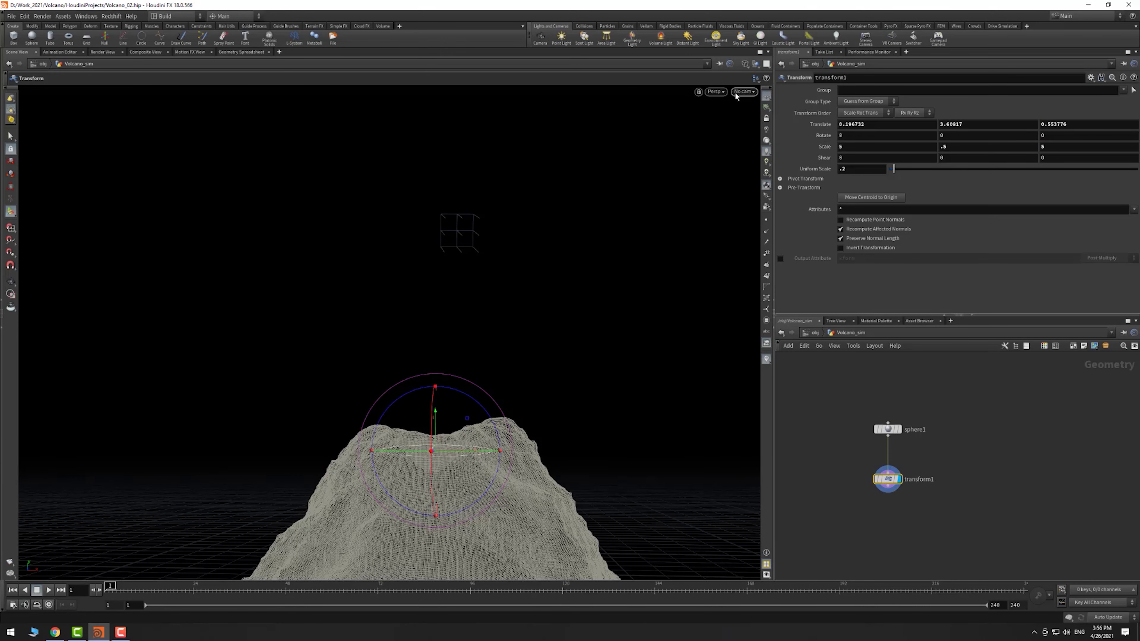
- Look through cam1 again and set the viewport shading to Smooth Shaded
left_click(743, 91)
left_click(763, 134)
left_click(744, 63)
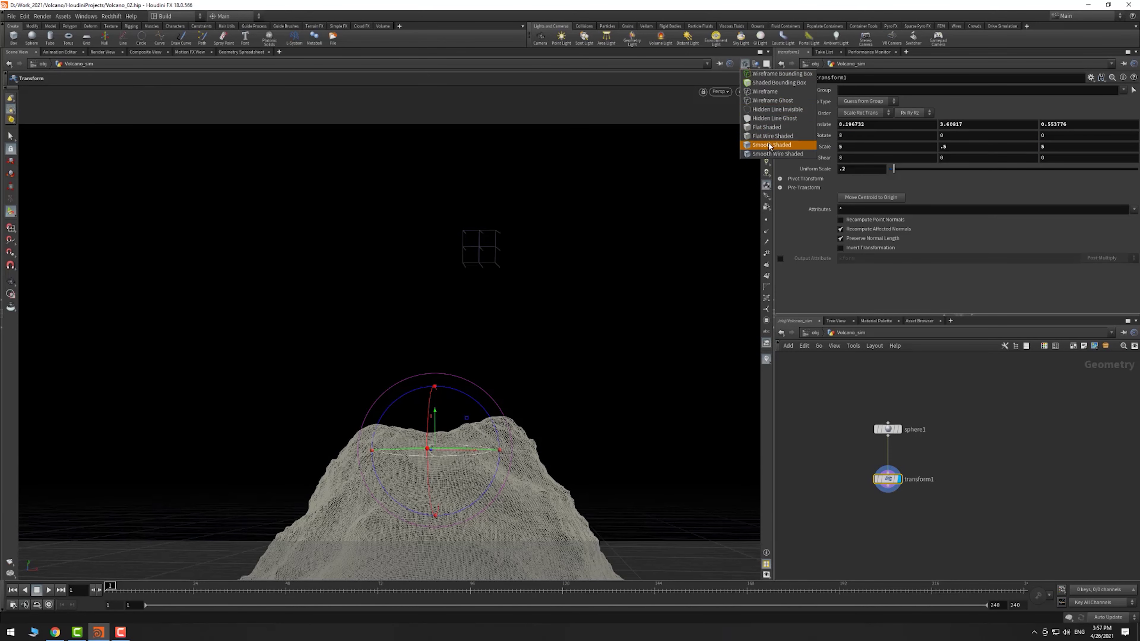
left_click(770, 145)
- Change the sphere's primitive type to Polygon Mesh
left_click(887, 429)
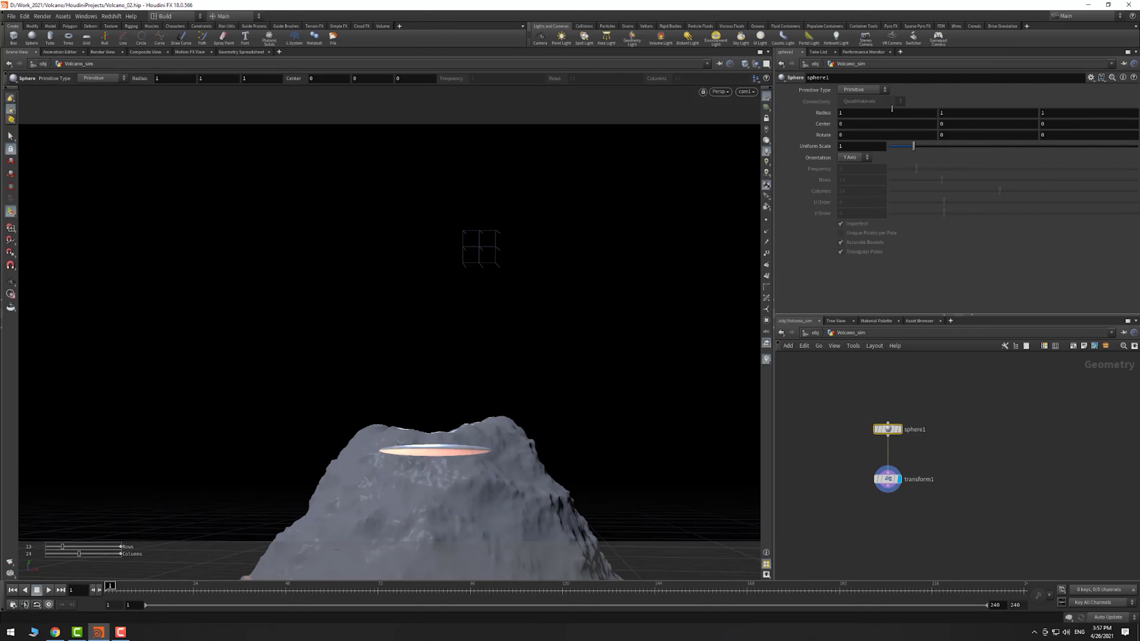
left_click(861, 89)
left_click(859, 118)
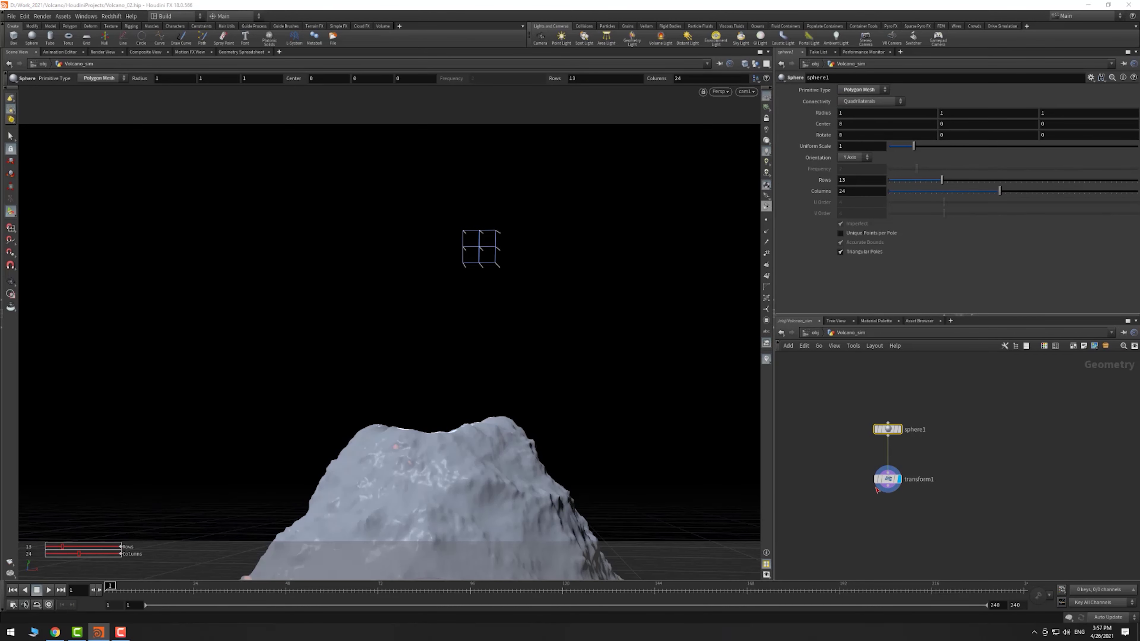
- Add a Pyro Configure Billowy Smoke setup beside the sphere and transform nodes
middle_click_drag(967, 493, 980, 460)
key("Tab")
type("pyro")
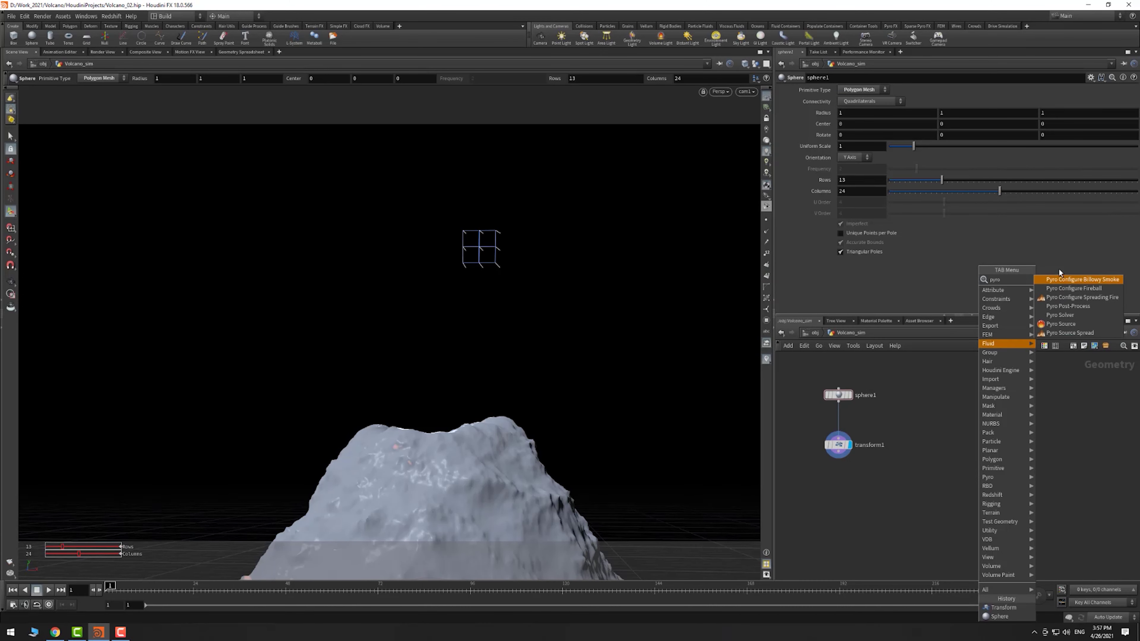
left_click(1073, 280)
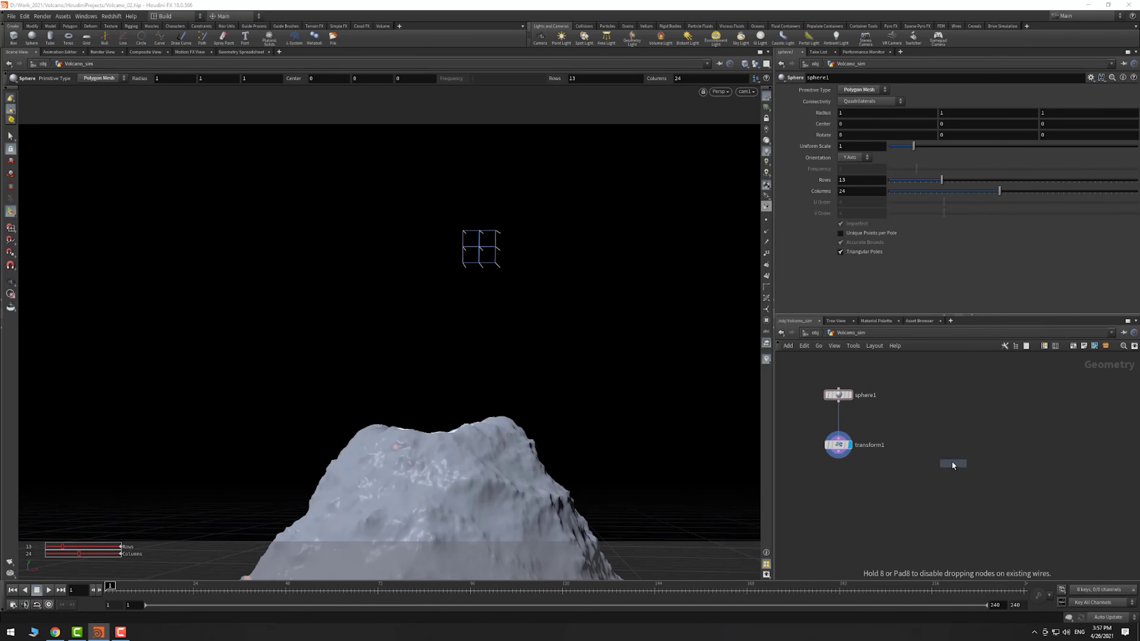
left_click(957, 444)
middle_click_drag(872, 430, 886, 491)
scroll(887, 490, "down", 3)
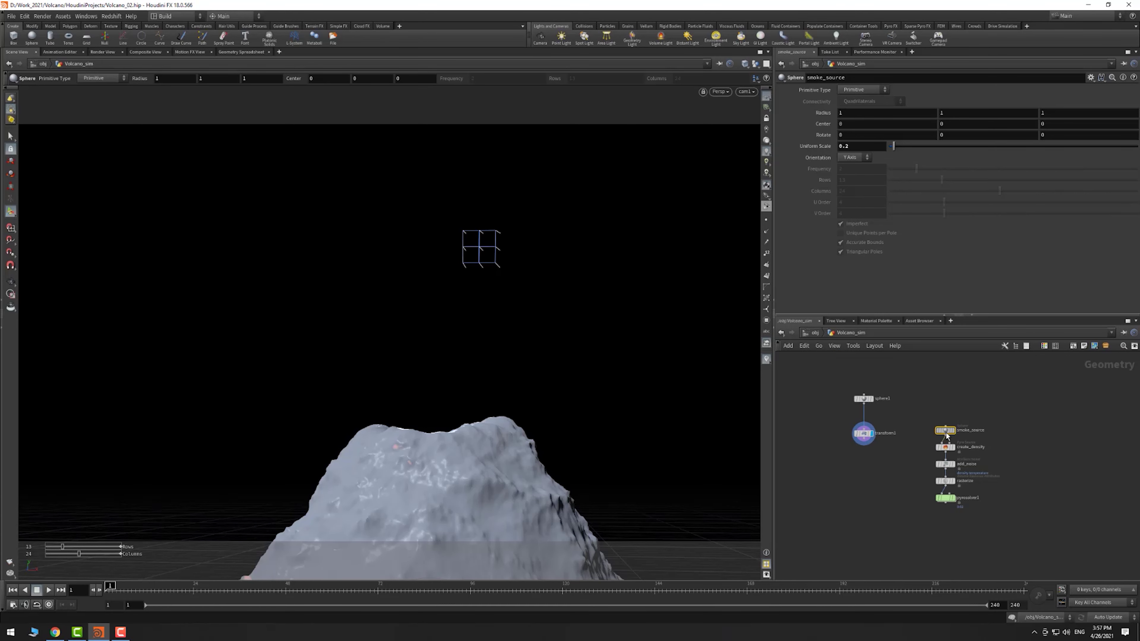
- Move the smoke node chain below transform1 and connect transform1's output to create_density in place of smoke_source
left_click_drag(939, 429, 869, 457)
left_click(863, 442)
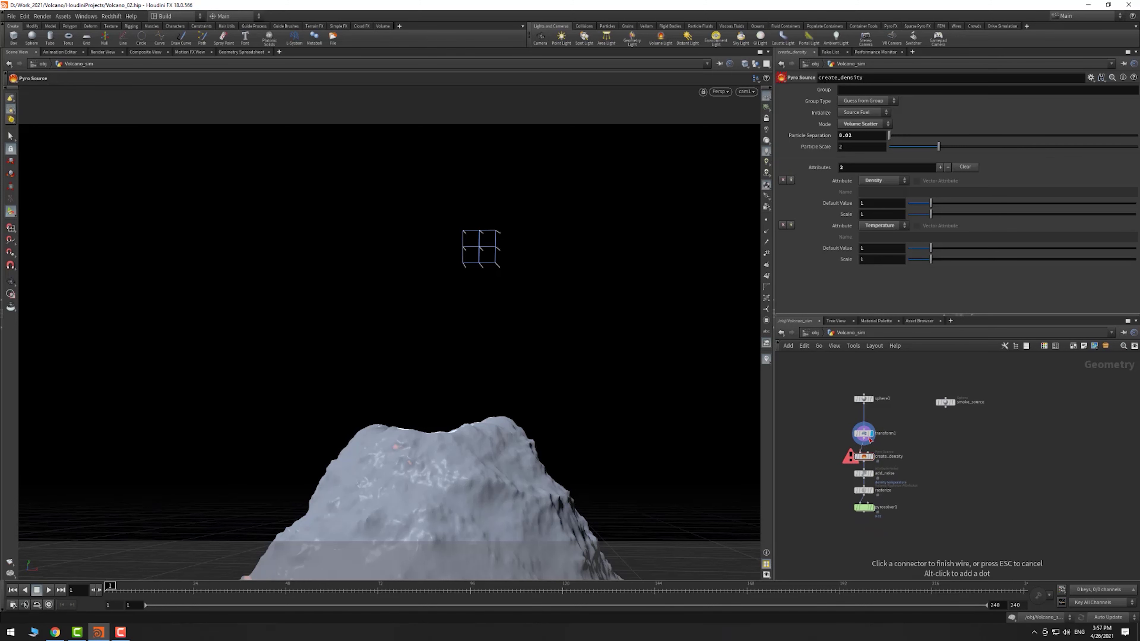
left_click(863, 451)
- Set create_density's particle separation to 0.01 and hide the other objects in the viewport
scroll(870, 456, "up", 1)
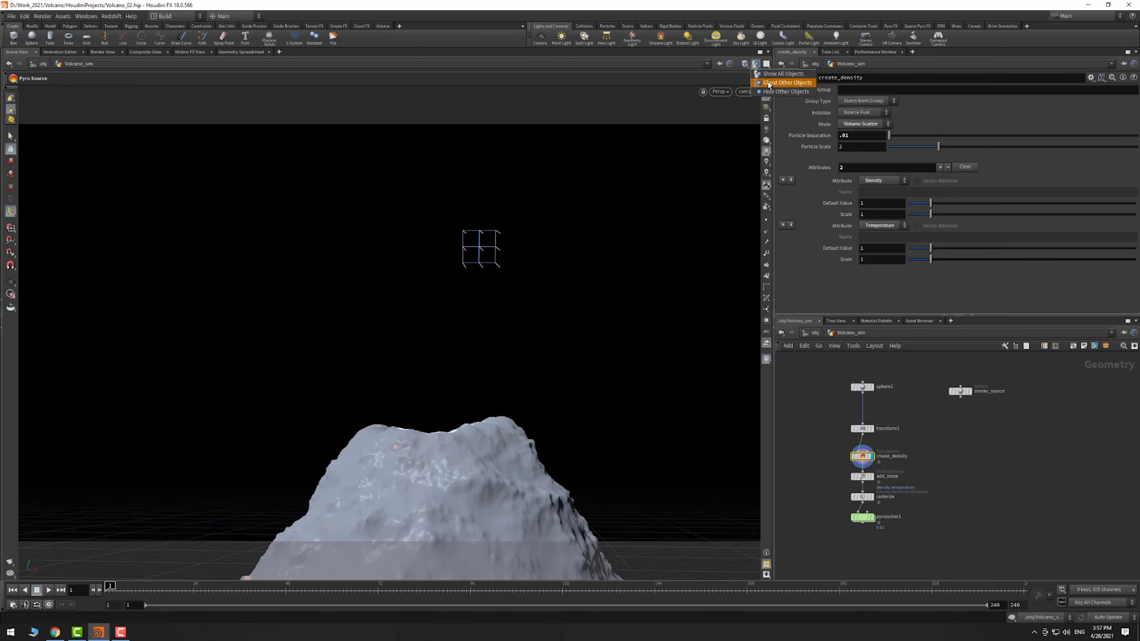
left_click(755, 64)
- Space out the rasterize and pyro solver nodes, and display the rasterize node's result in shaded view
left_click_drag(898, 534, 865, 561)
left_click_drag(860, 502, 860, 523)
left_click(864, 477)
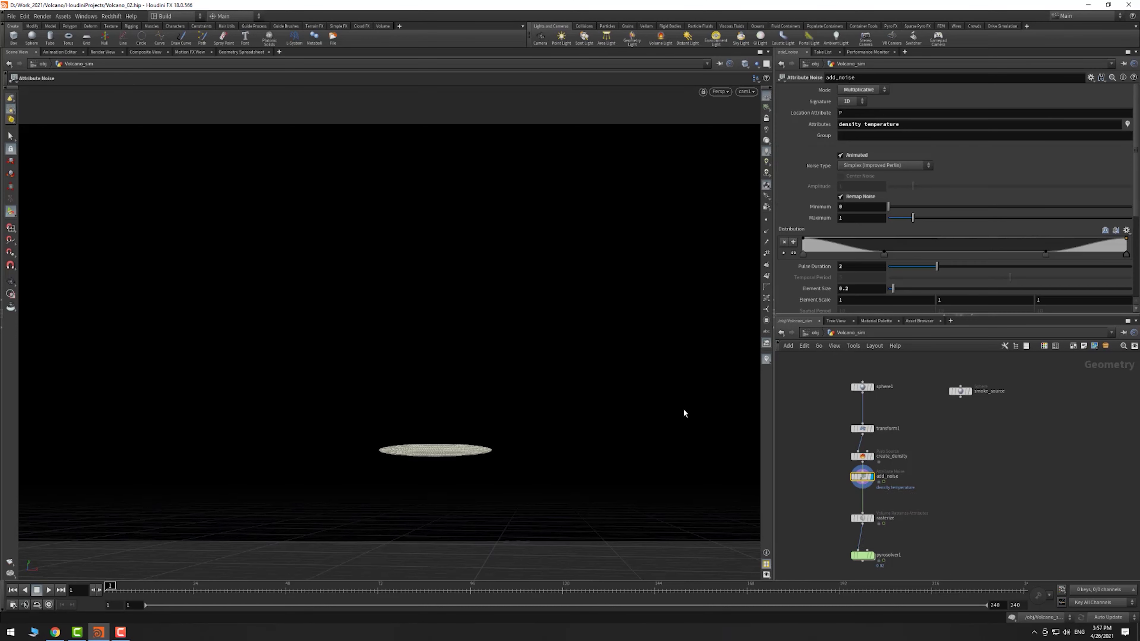
key("w")
left_click(869, 518)
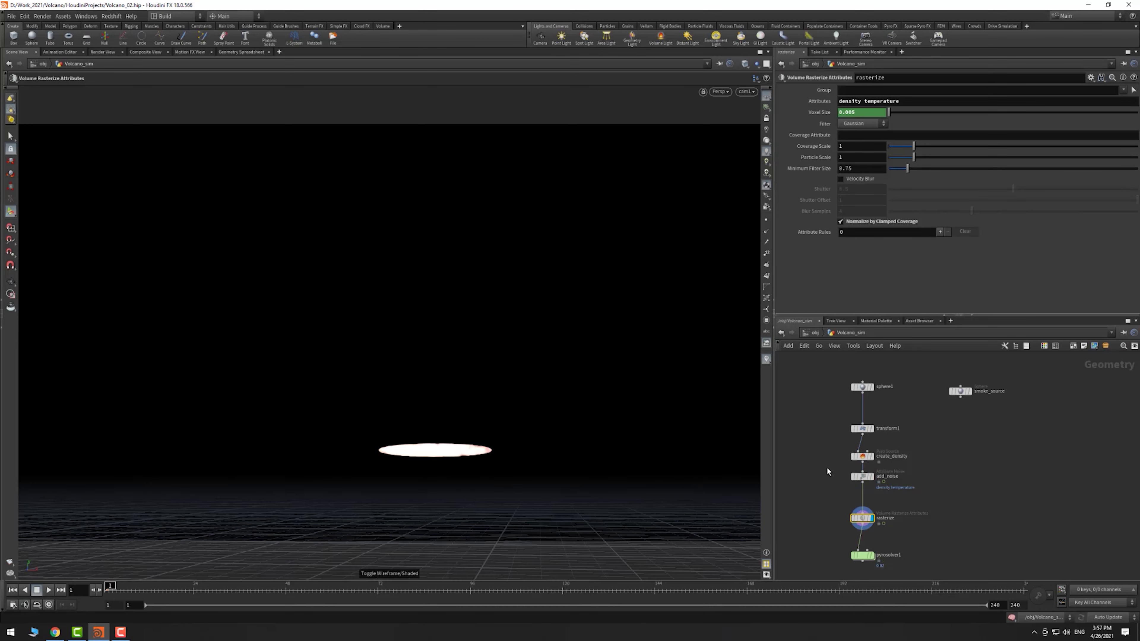
- Set add_noise's element size to 0.5 and its remapped noise maximum to 10
left_click(861, 475)
scroll(813, 257, "down", 1)
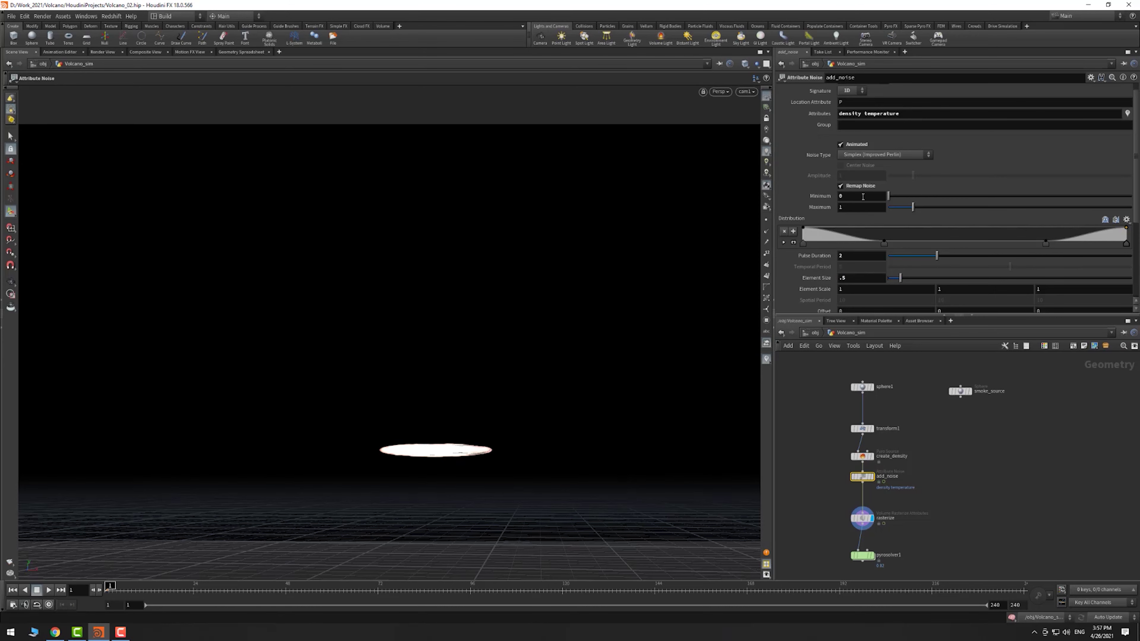
key("Return")
- Duplicate add_noise, insert the copy between add_noise and rasterize, and set the copy's element size to 0.1
middle_click_drag(943, 460, 944, 435)
left_click_drag(868, 493, 869, 508)
left_click_drag(865, 451, 935, 485)
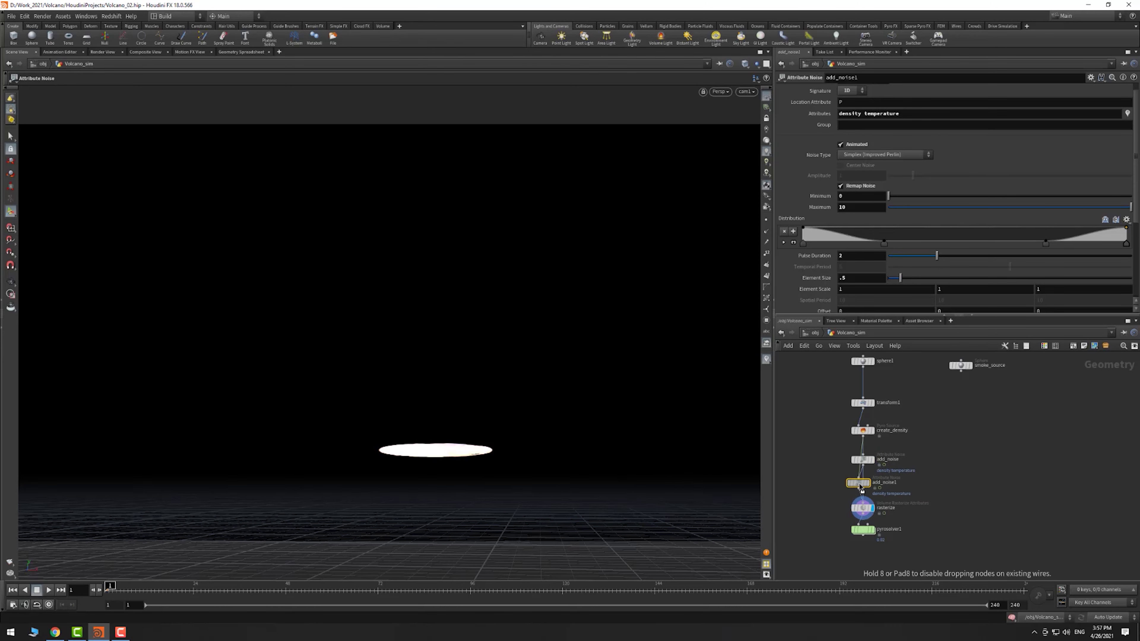
left_click(867, 487)
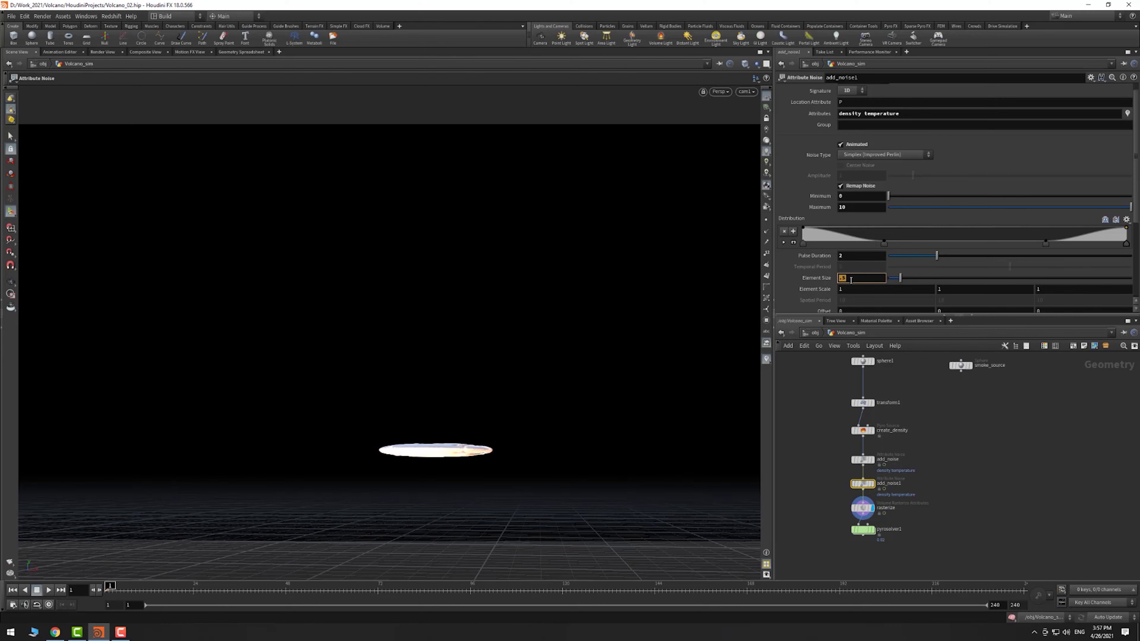
key("Return")
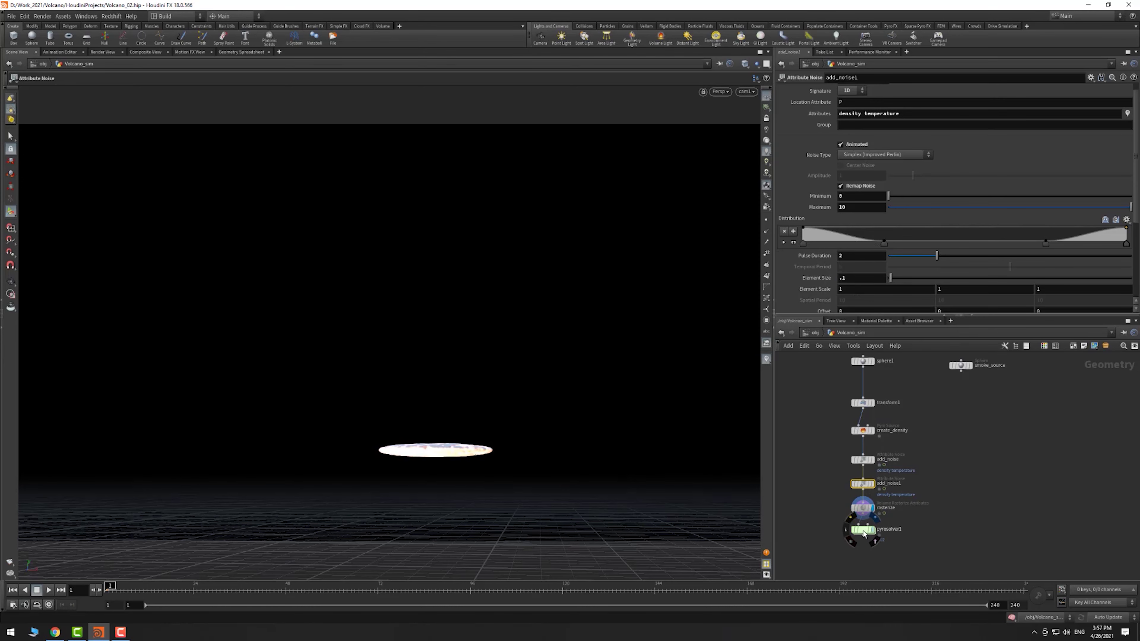
- Display the pyro solver's result and space its node and rasterize further apart
left_click(871, 530)
left_click_drag(862, 533, 862, 549)
left_click_drag(863, 510, 863, 520)
left_click(864, 552)
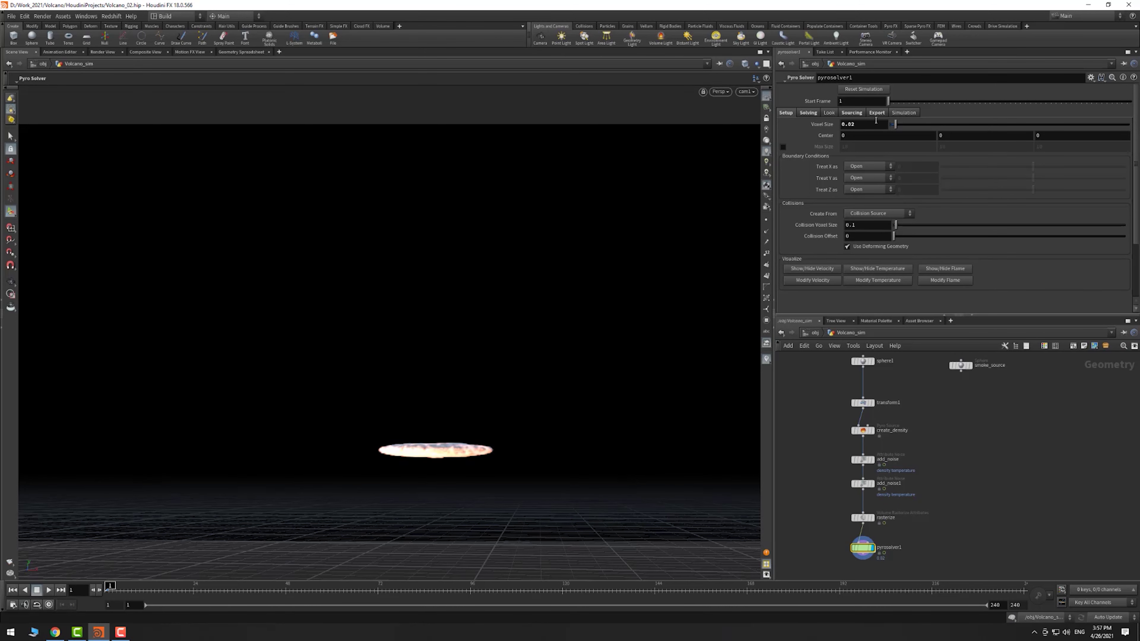
- Set the pyro solver's voxel size to 0.02*3, preview the smoke simulation and return to frame 1
type("*")
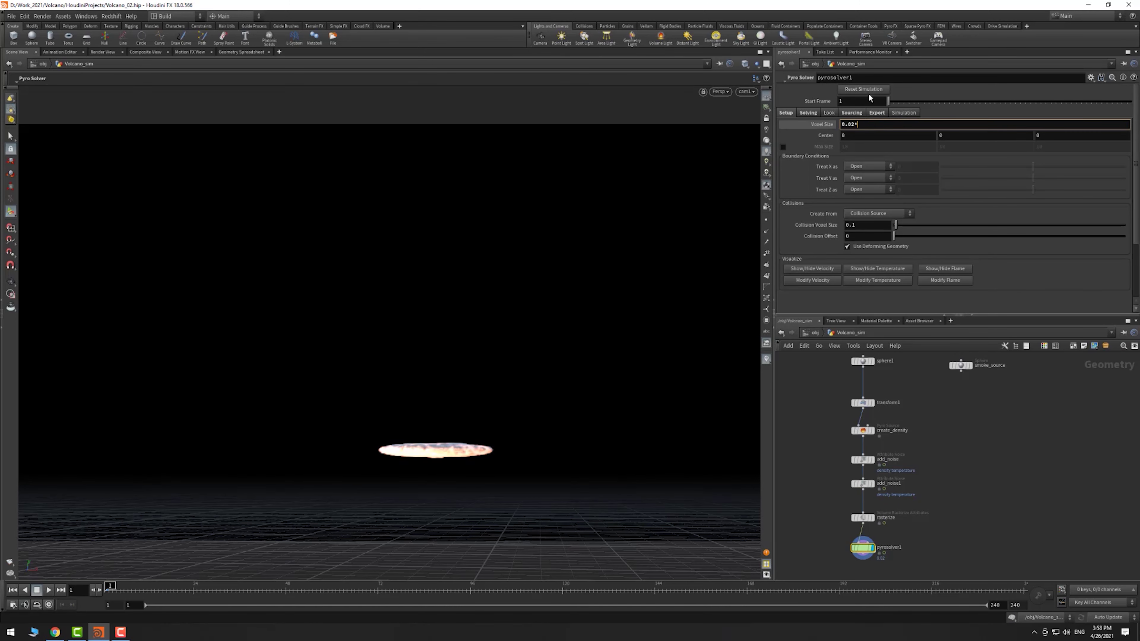
type("3")
key("Return")
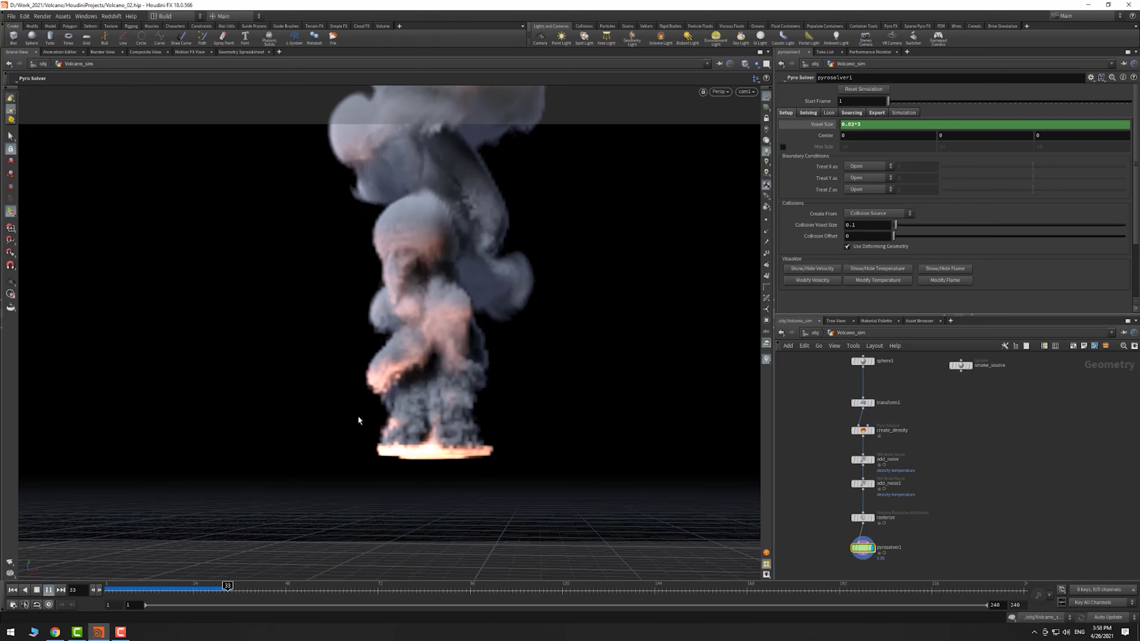
key("Escape")
left_click_drag(209, 588, 109, 587)
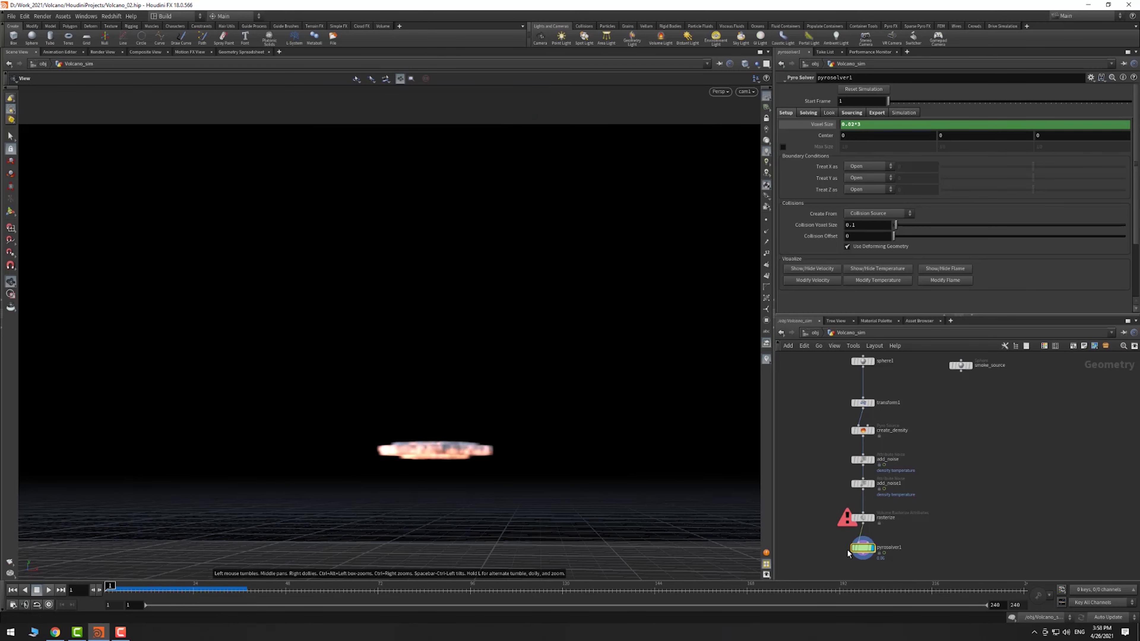
- Set the pyro solver's density source scale to 5, preview the smoke simulation and return to frame 1
left_click_drag(862, 547, 861, 559)
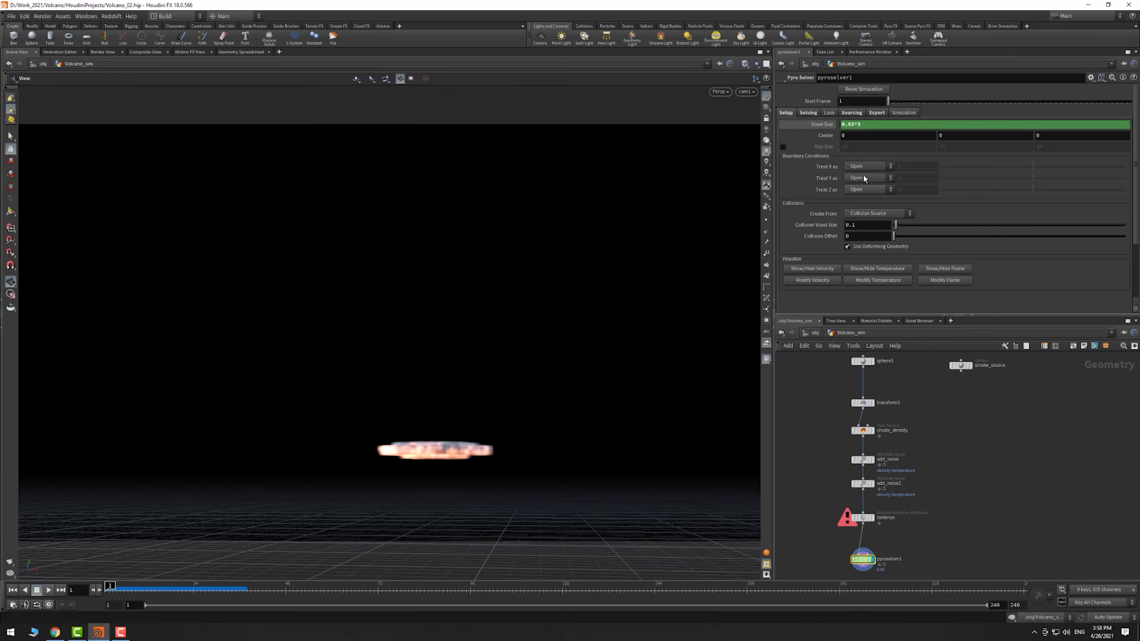
left_click(808, 112)
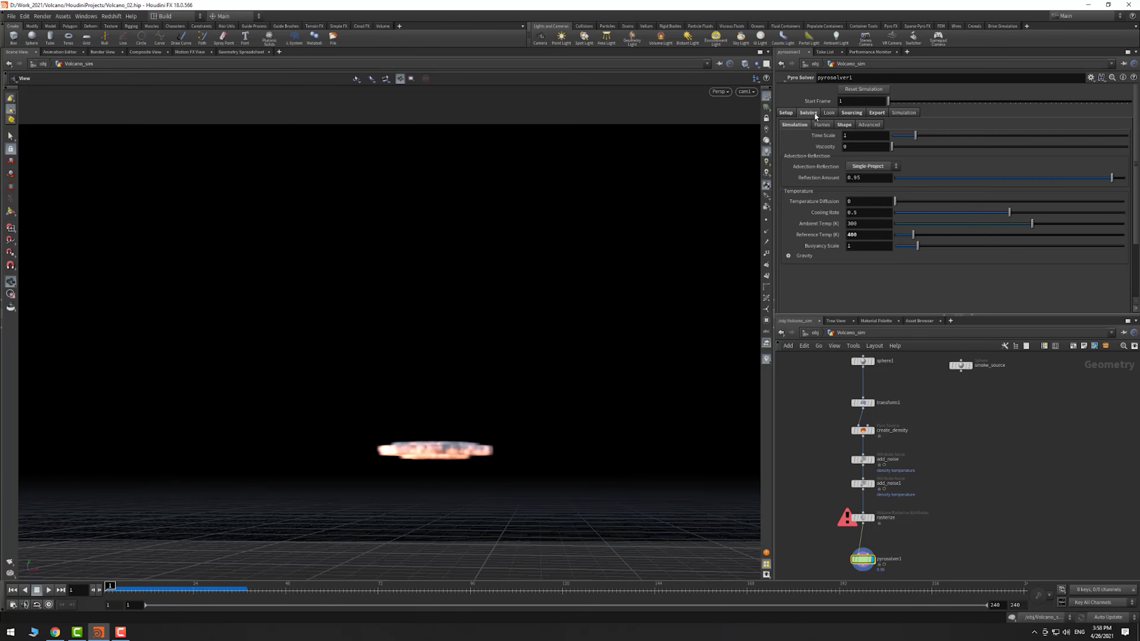
left_click(844, 125)
left_click(850, 114)
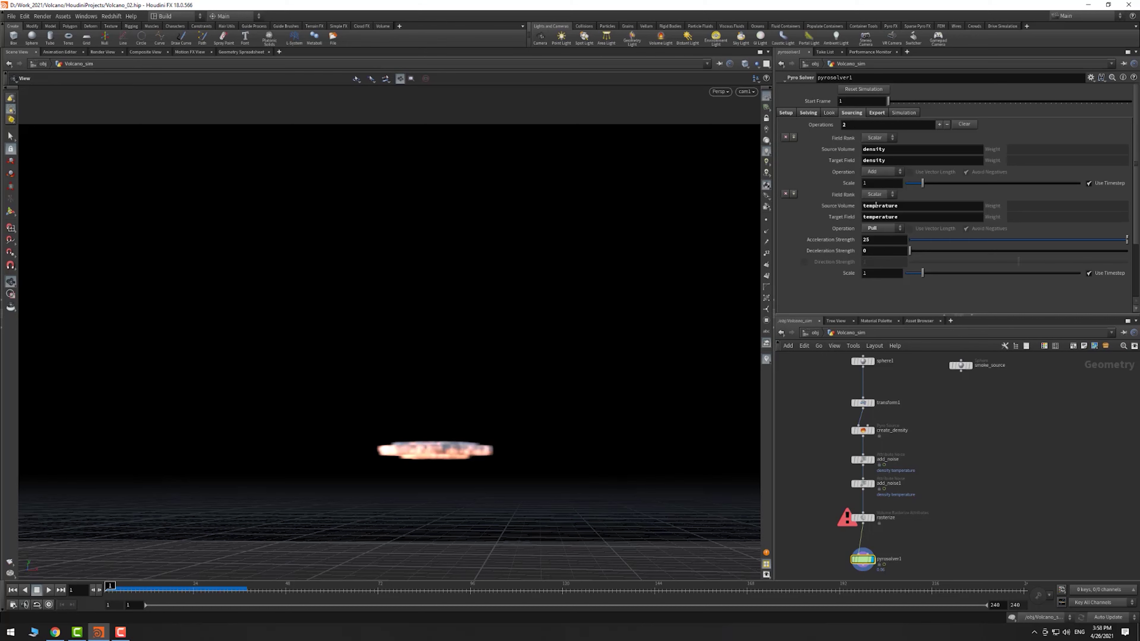
type("5")
key("Return")
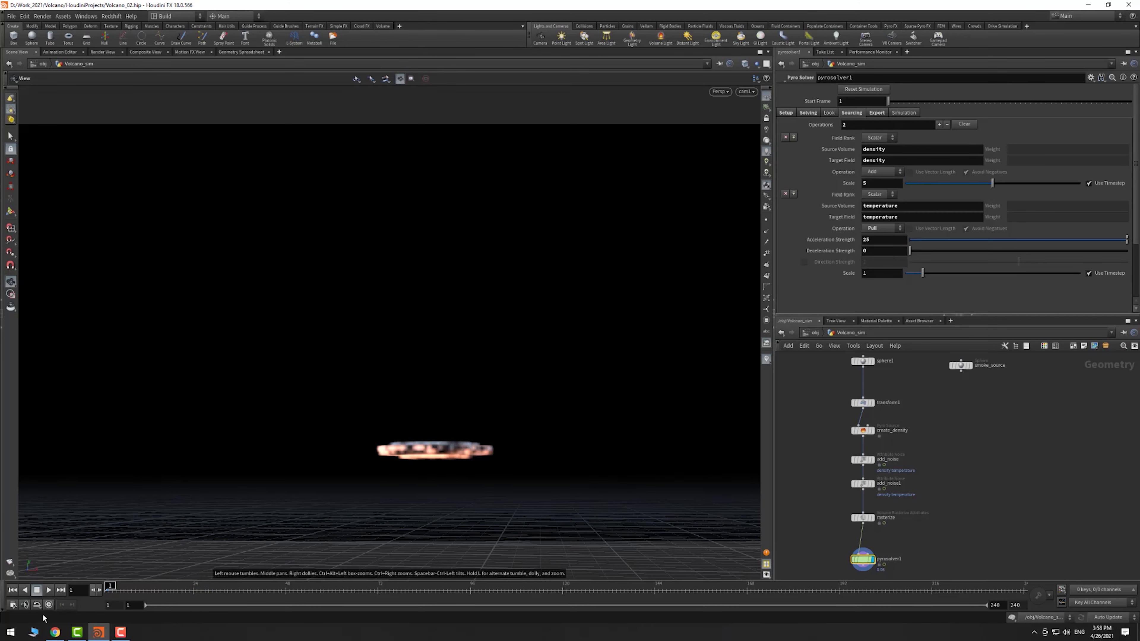
left_click(49, 590)
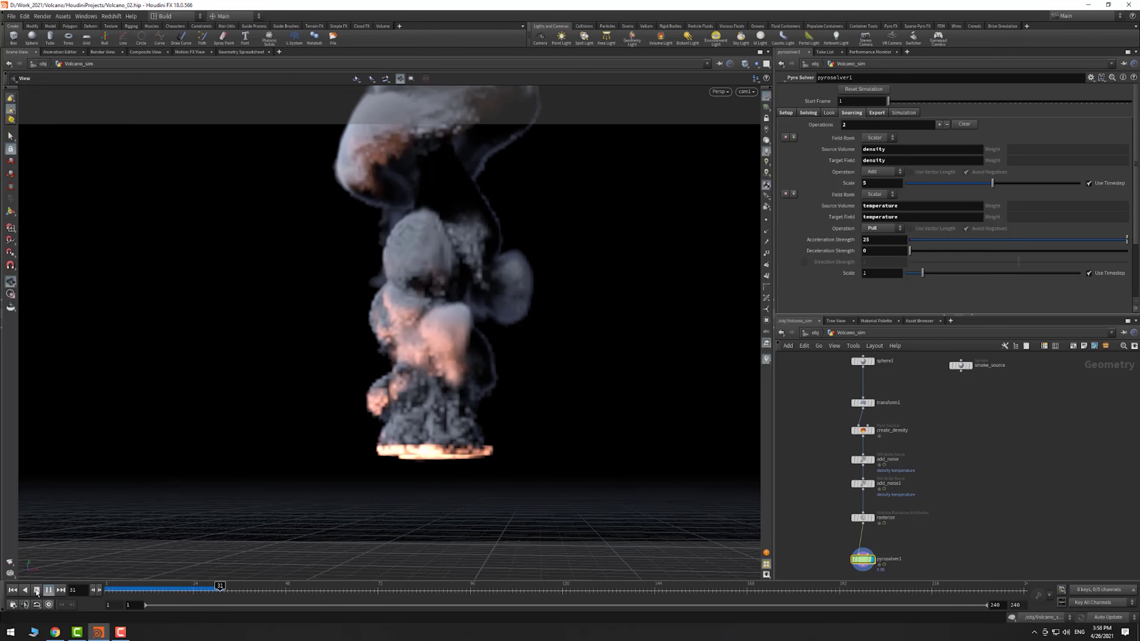
left_click_drag(122, 588, 107, 587)
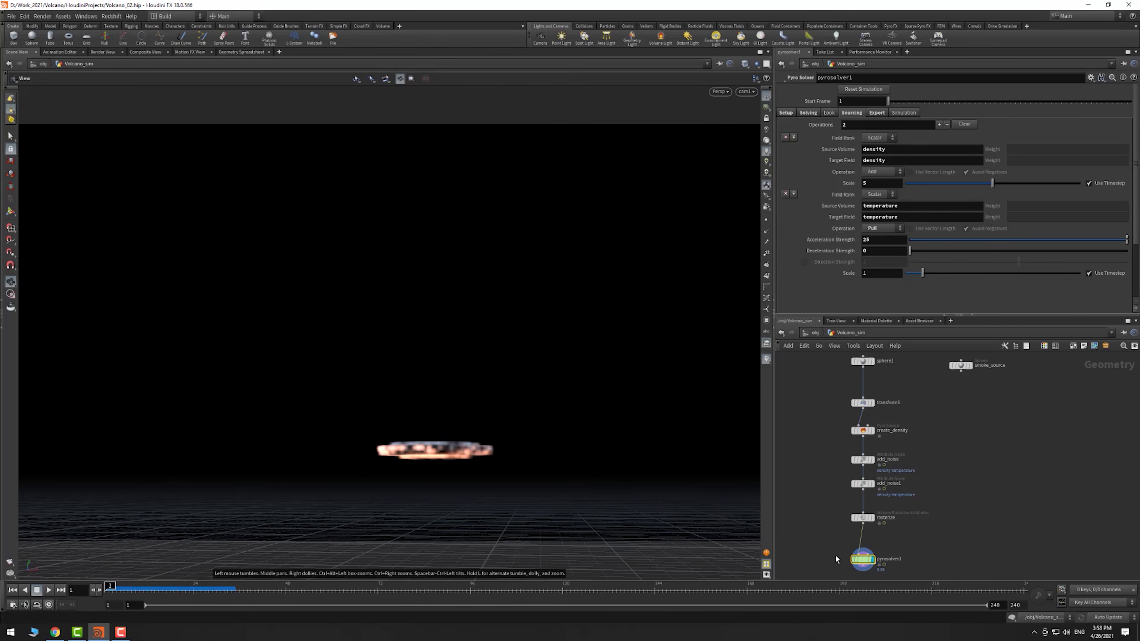
- Set the pyro solver's time scale to 0.3, preview the slowed smoke simulation and return to frame 1
left_click(788, 114)
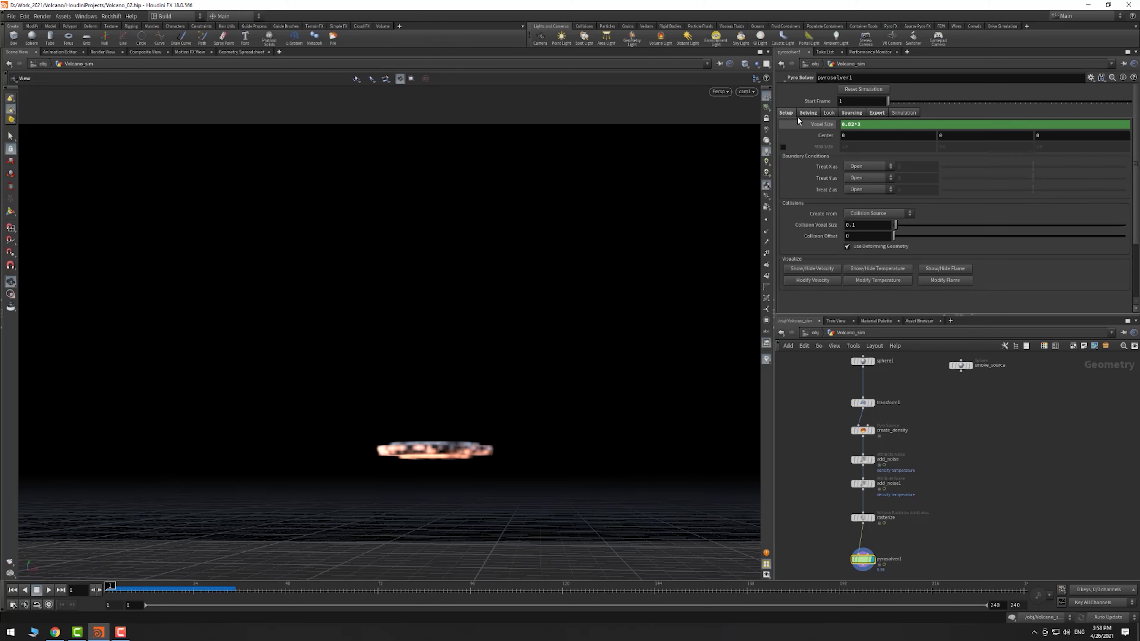
left_click(808, 113)
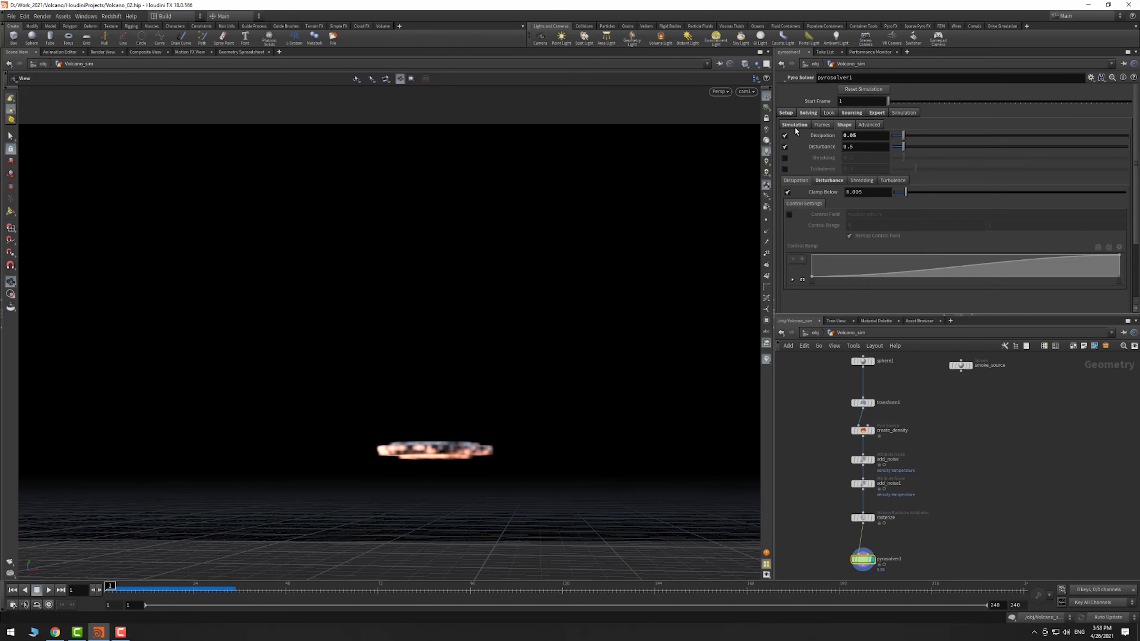
left_click(797, 125)
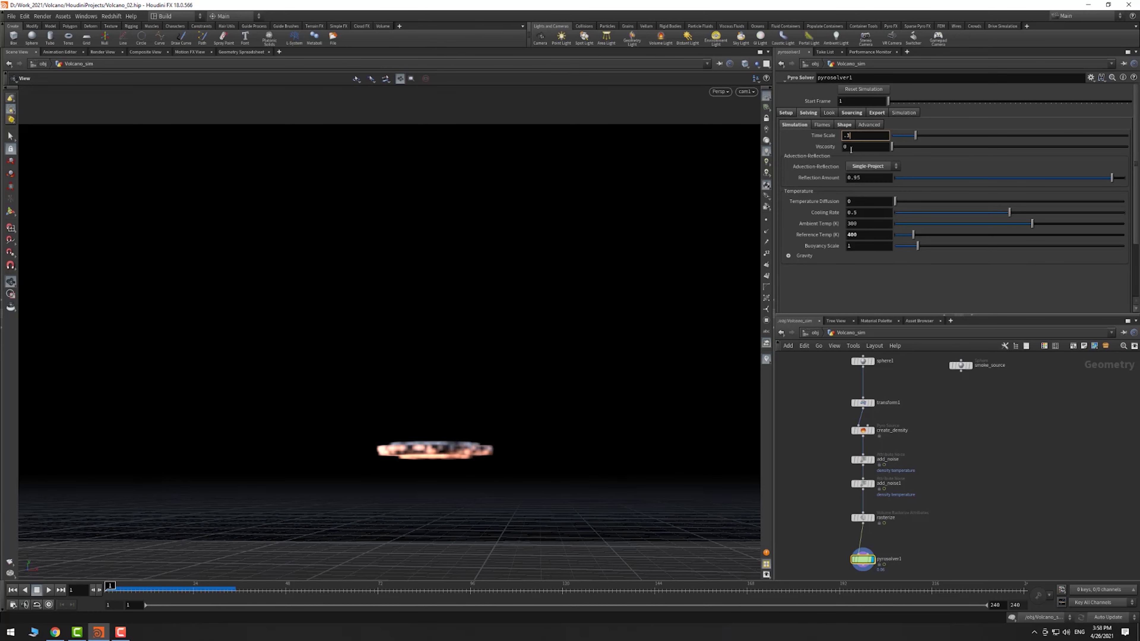
type(".3")
key("Return")
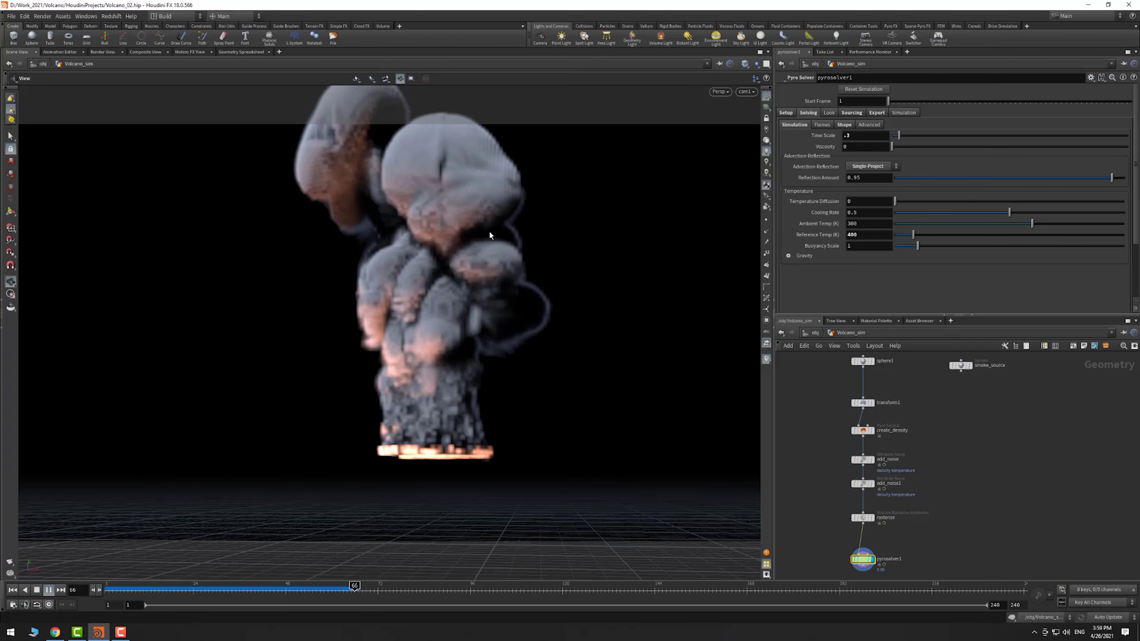
left_click(292, 590)
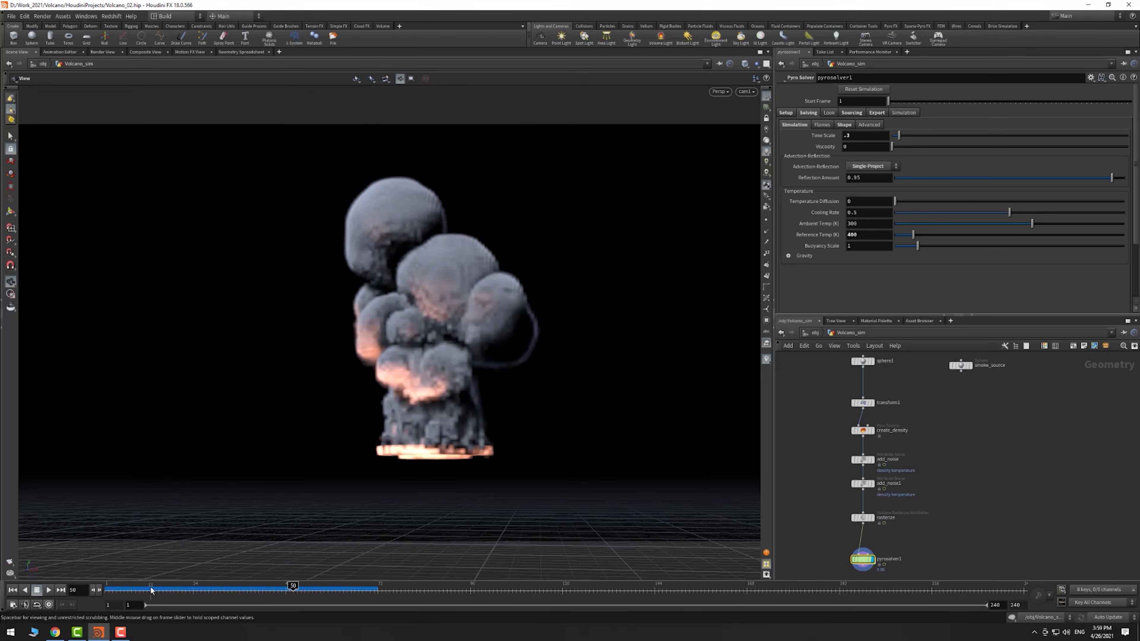
left_click_drag(151, 590, 68, 586)
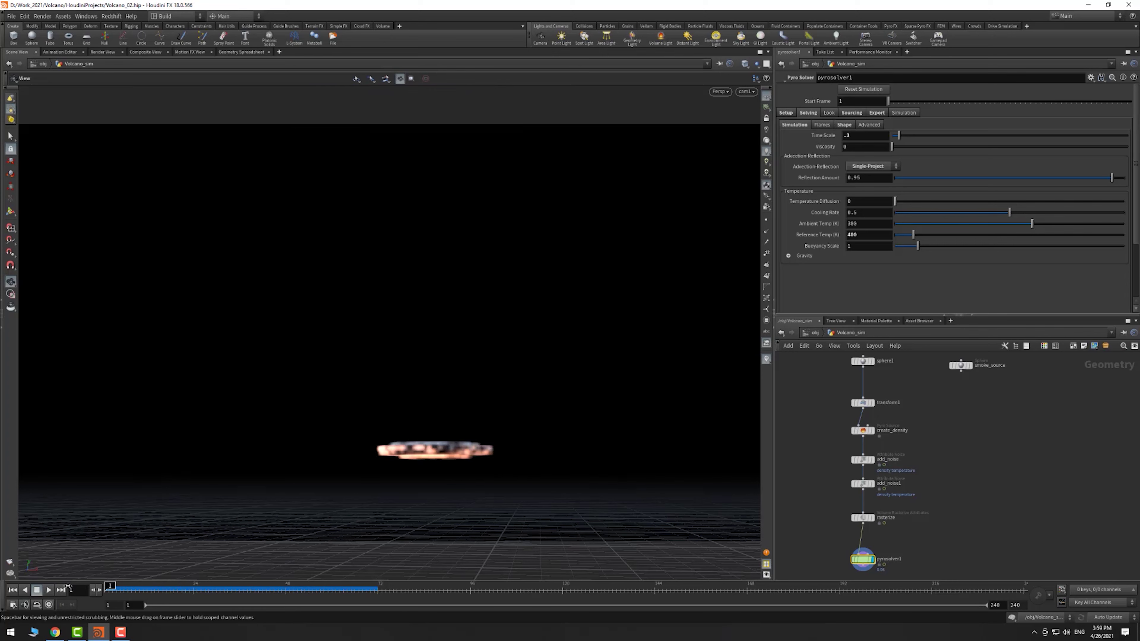
- Set transform1's scale to 2.5 in X, 0.5 in Y and 2.5 in Z to narrow the smoke source
left_click(871, 403)
left_click(862, 403)
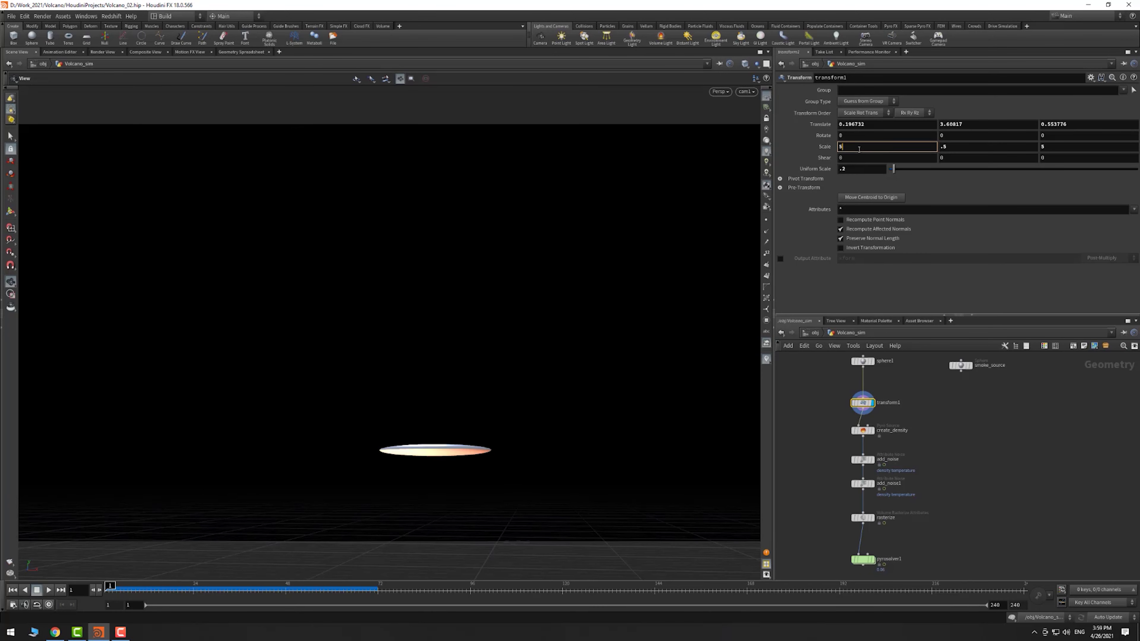
type("2")
key("Return")
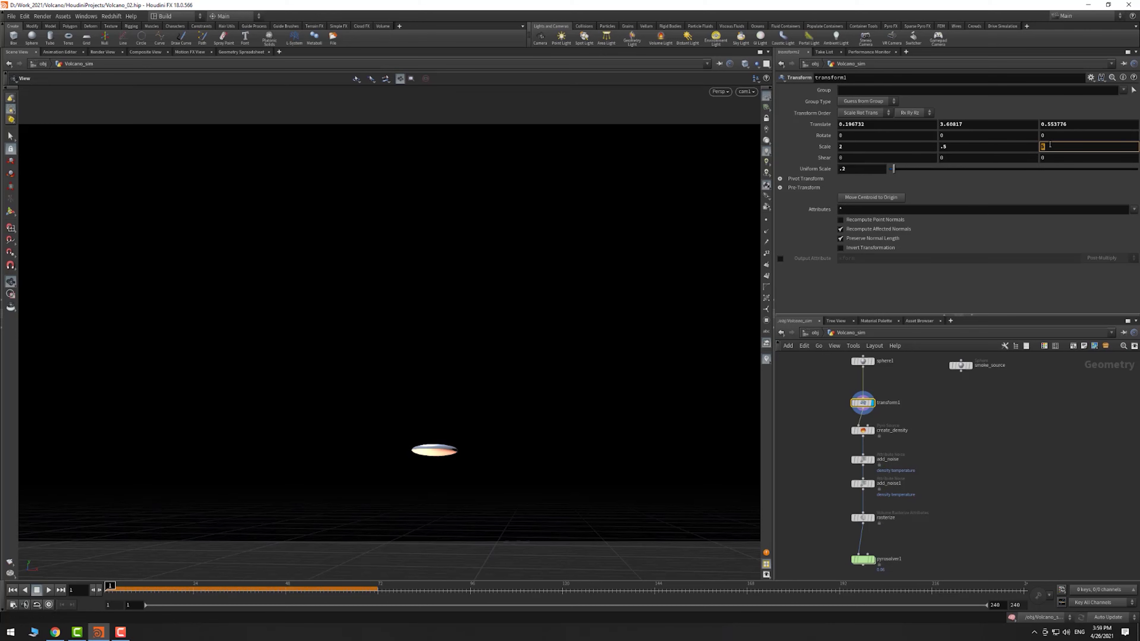
left_click(844, 146)
type(".5")
key("Return")
type("2.5")
key("Return")
- Display the pyro solver's result with all scene objects shown, preview the eruption above the mountain and return to frame 1
left_click(872, 560)
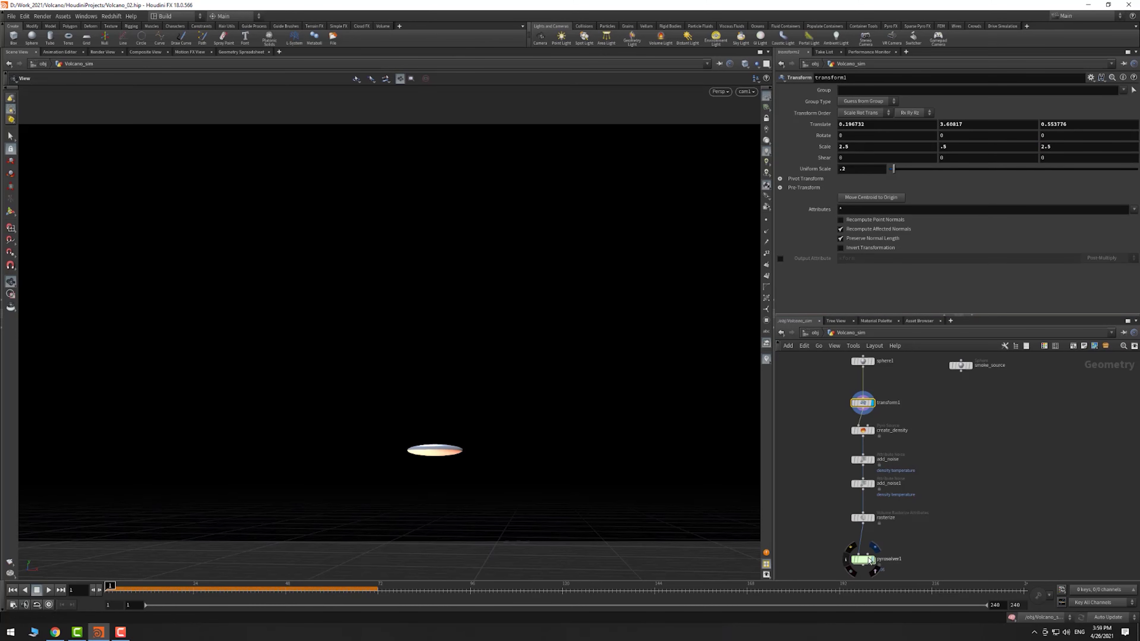
left_click(756, 63)
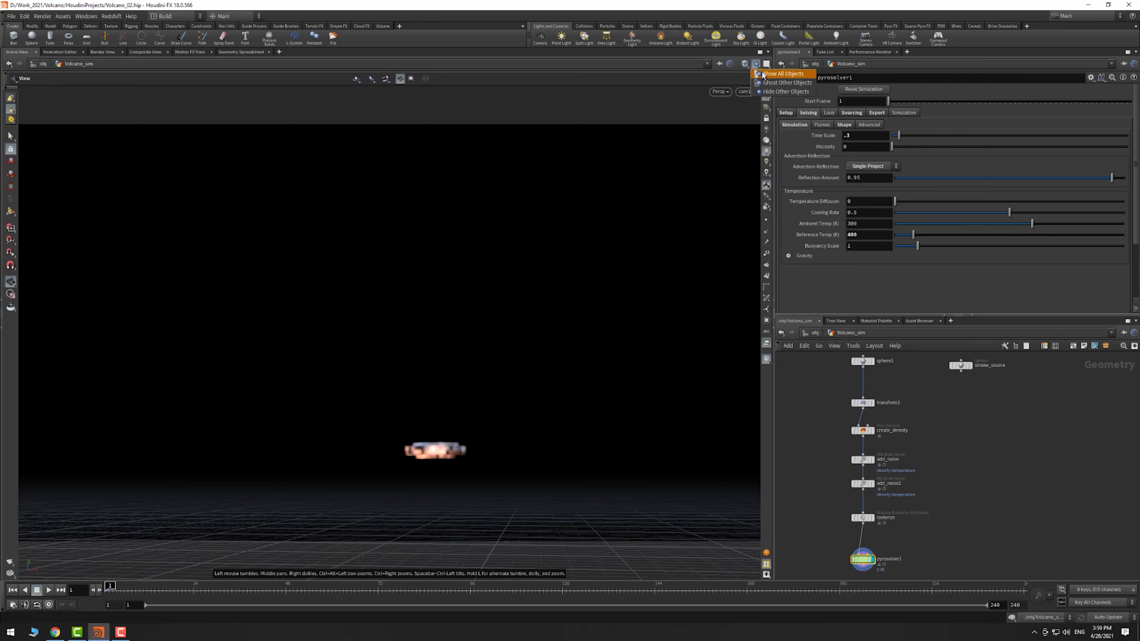
left_click(49, 591)
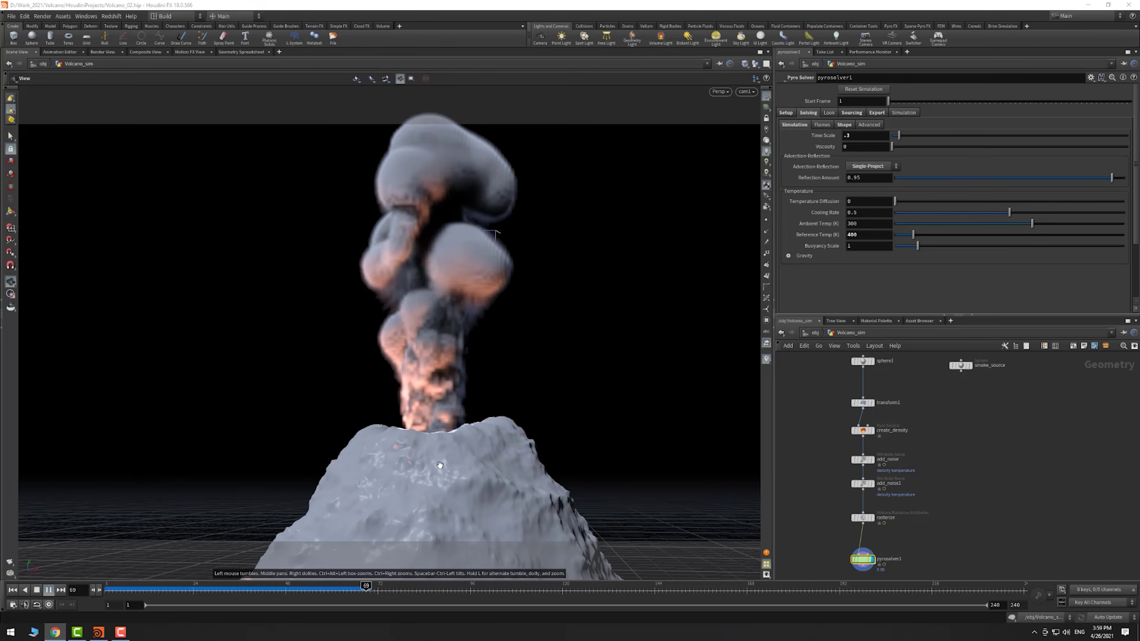
left_click(12, 589)
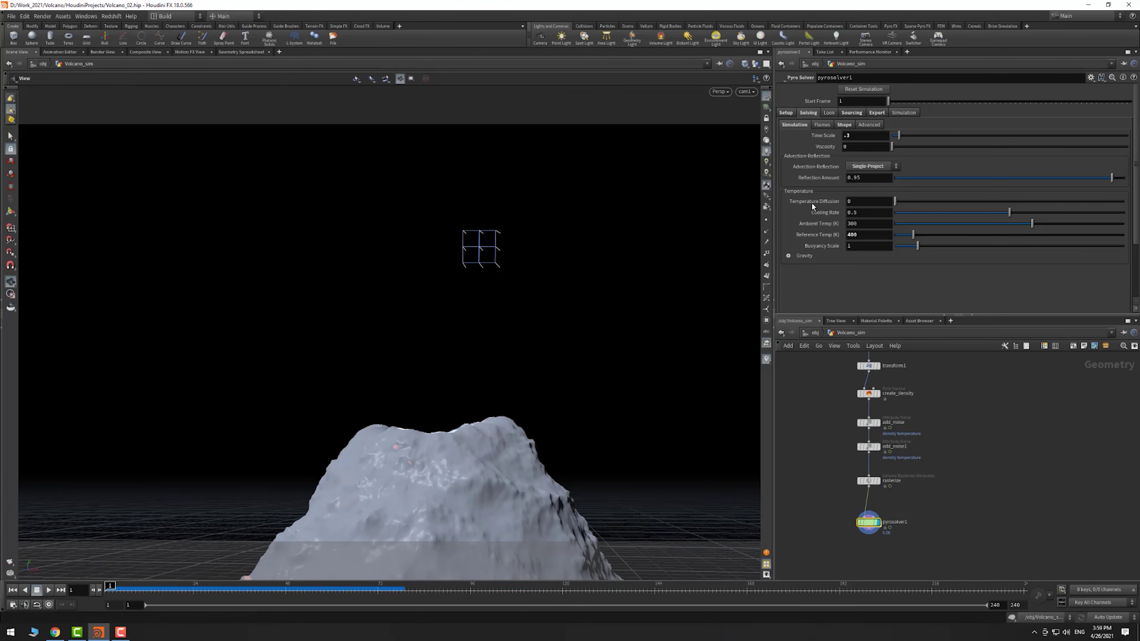
- Set the pyro solver's disturbance to 3.5 and enable its turbulence with a value of 0.2
left_click(843, 126)
left_click(866, 146)
type("3.5")
key("Return")
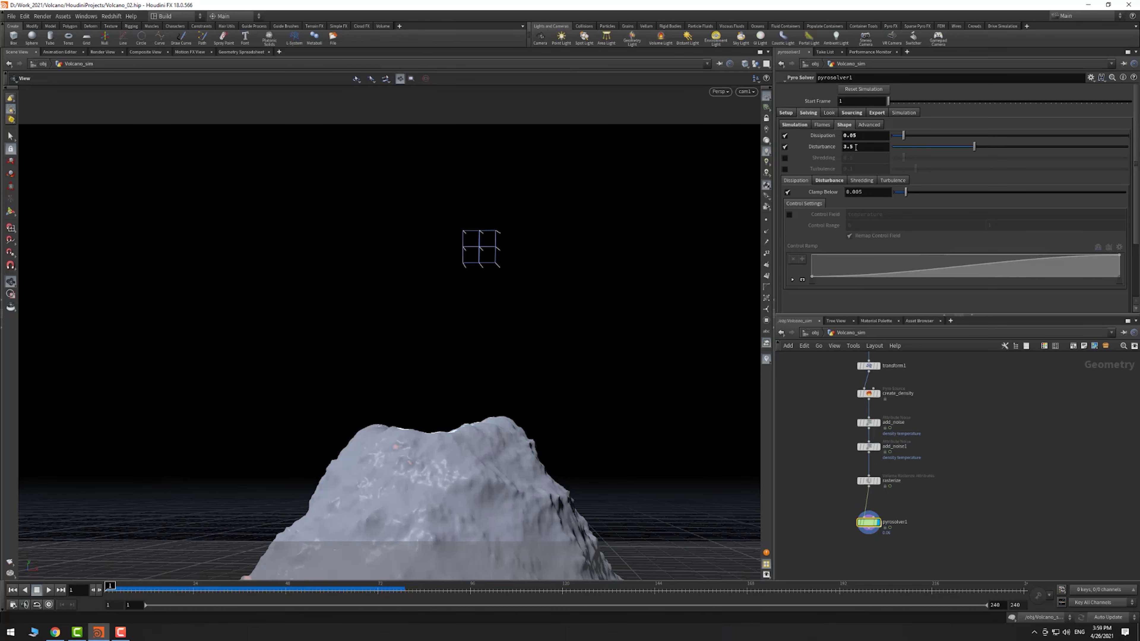
left_click(784, 169)
left_click(869, 169)
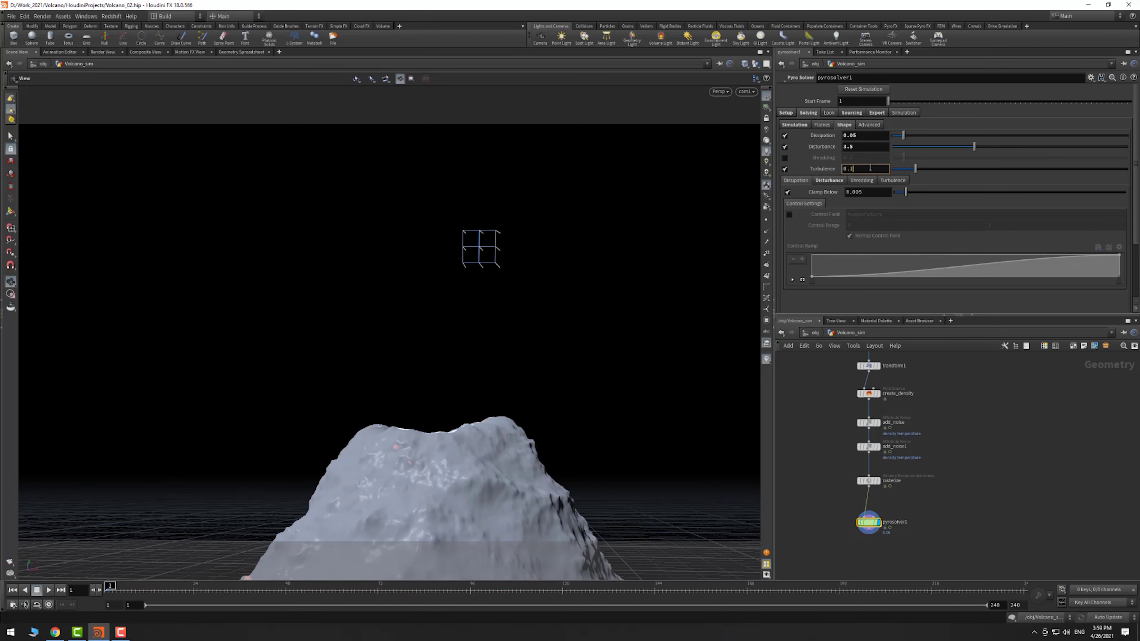
type(".2")
key("Return")
- Set the turbulence swirl size to 1.5, preview the smoke simulation and return to frame 1
left_click(882, 181)
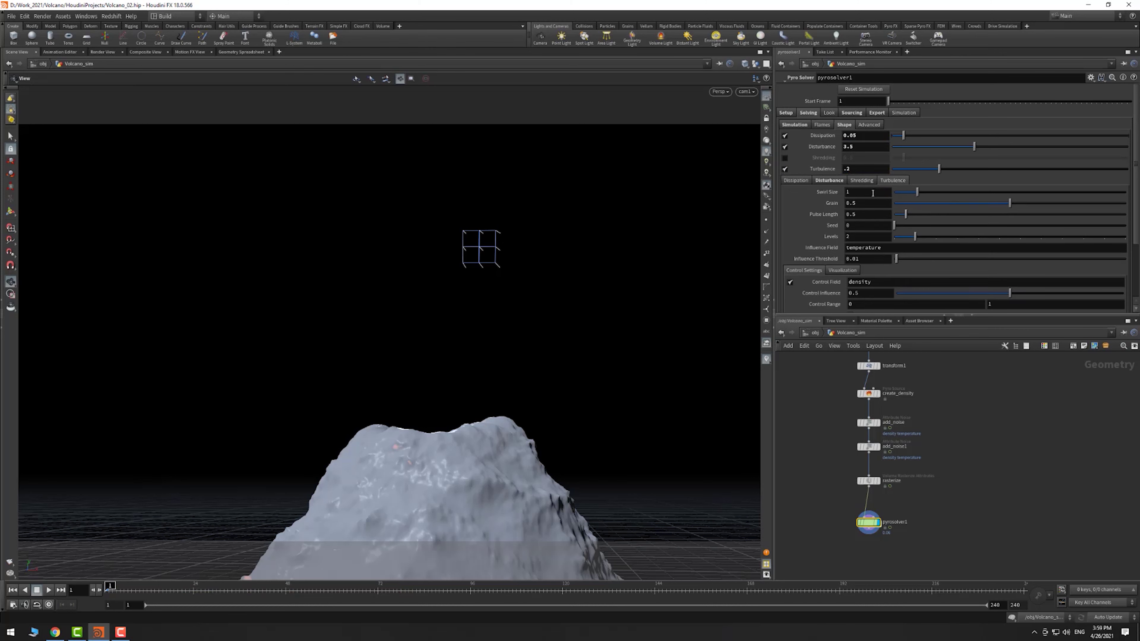
left_click(873, 193)
type("1.5")
key("Return")
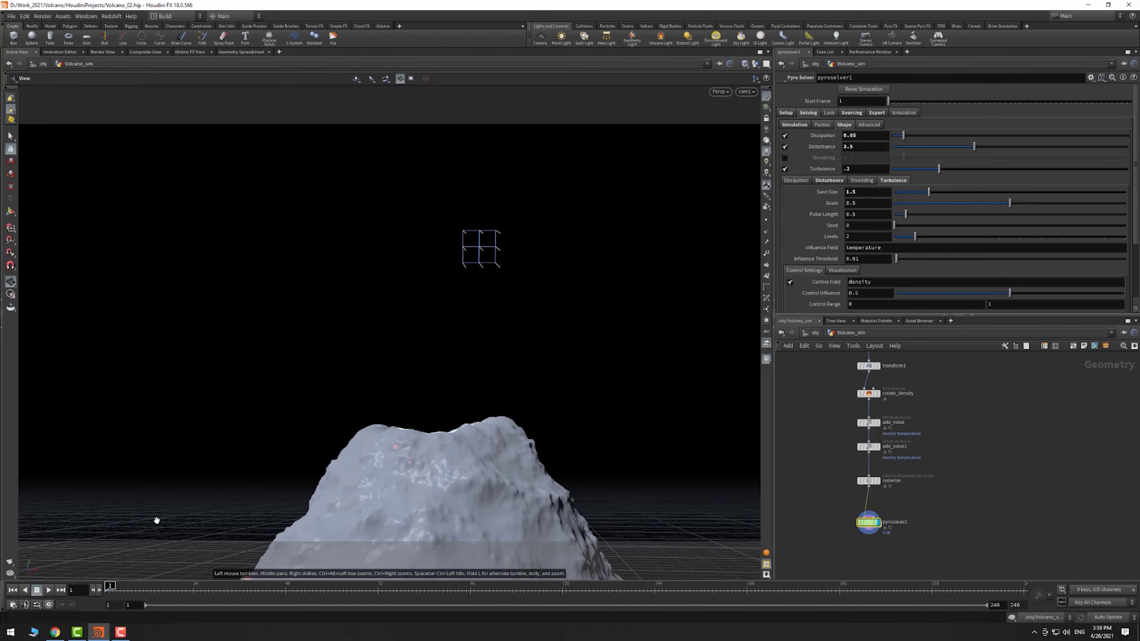
left_click(49, 590)
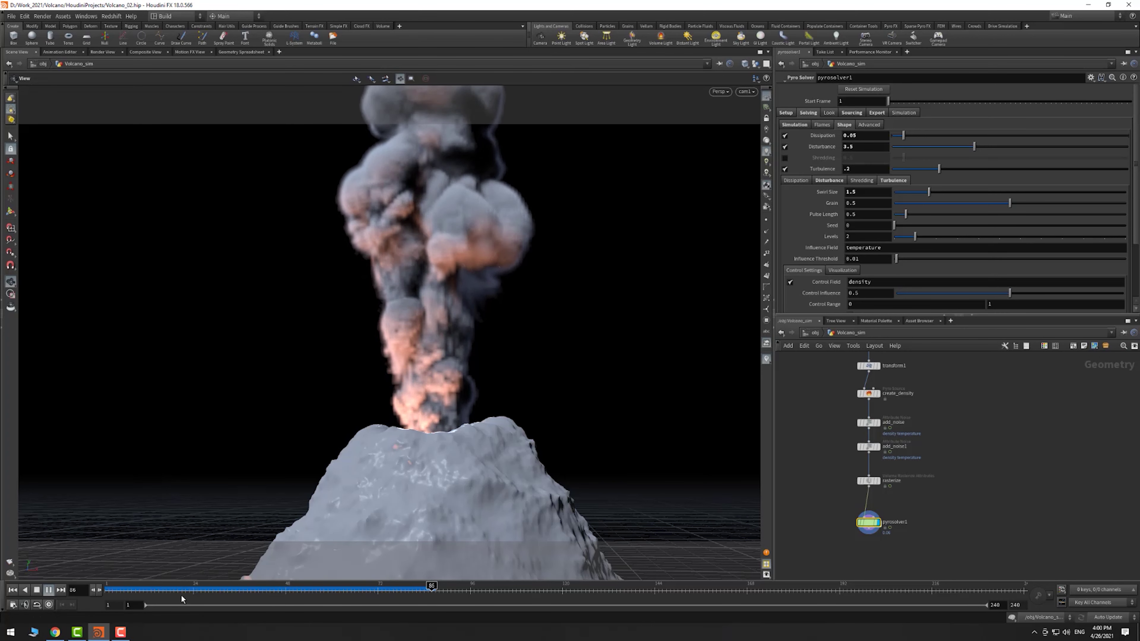
left_click_drag(184, 589, 106, 583)
- Inside the pyro solver's FORCES network, add a Gas Wind node and wire it into force_output
middle_click_drag(912, 512, 909, 472)
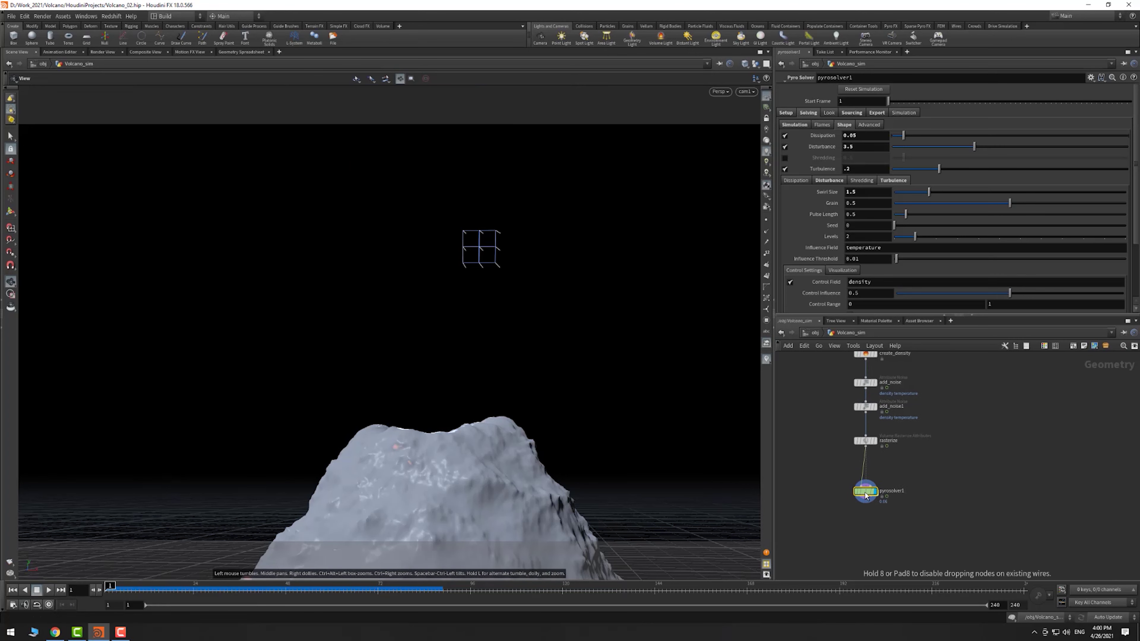
double_click(865, 483)
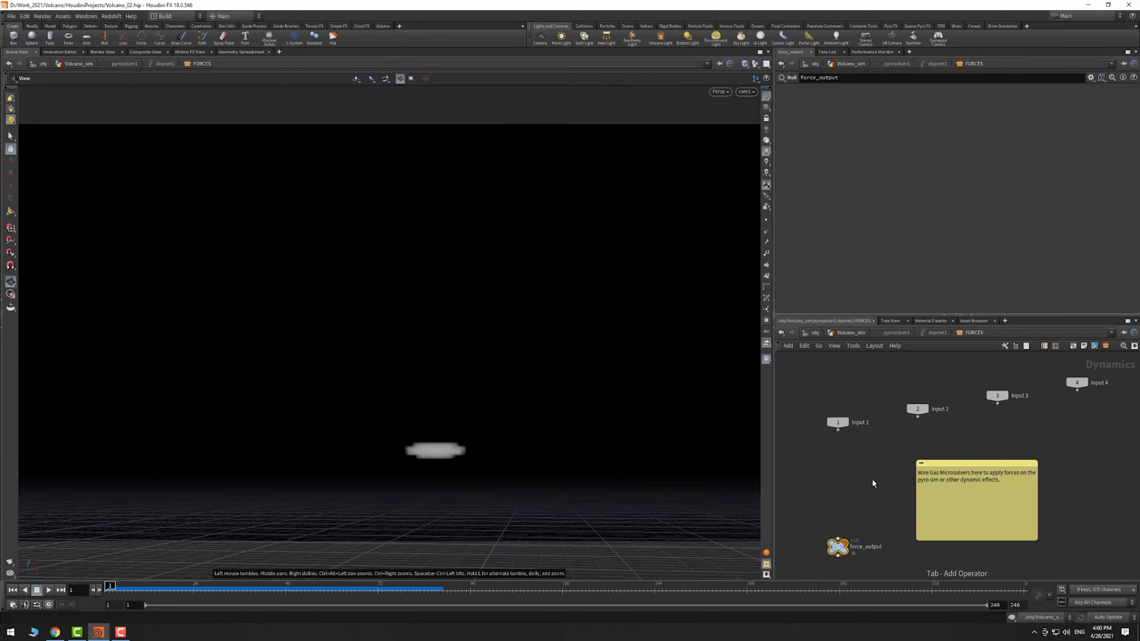
middle_click_drag(872, 478, 887, 466)
key("Tab")
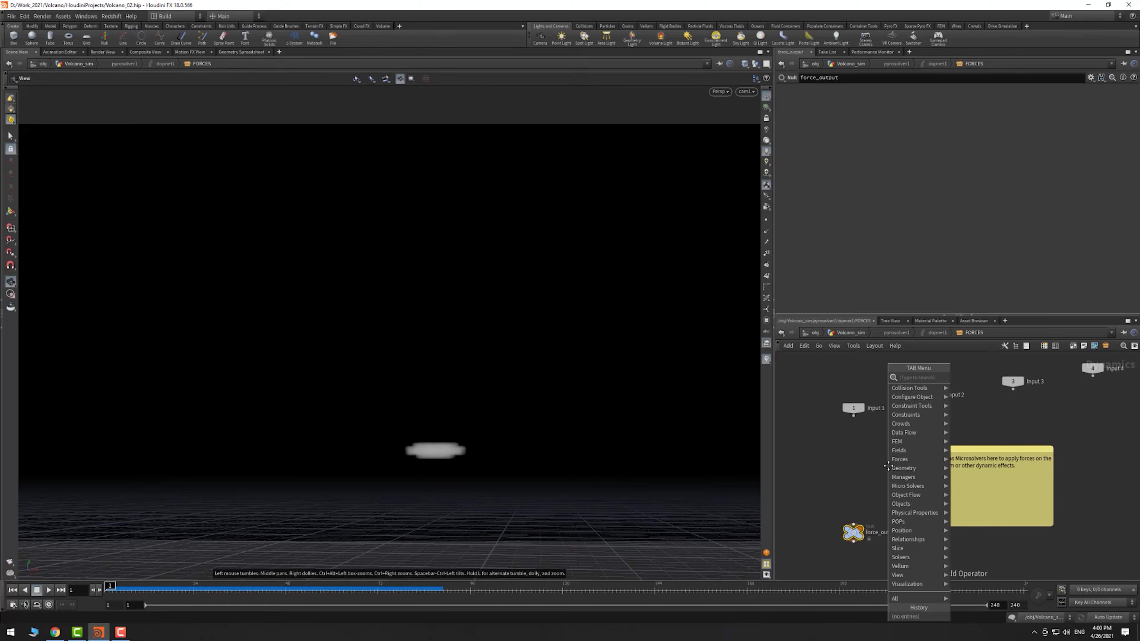
type("gas wi")
key("Return")
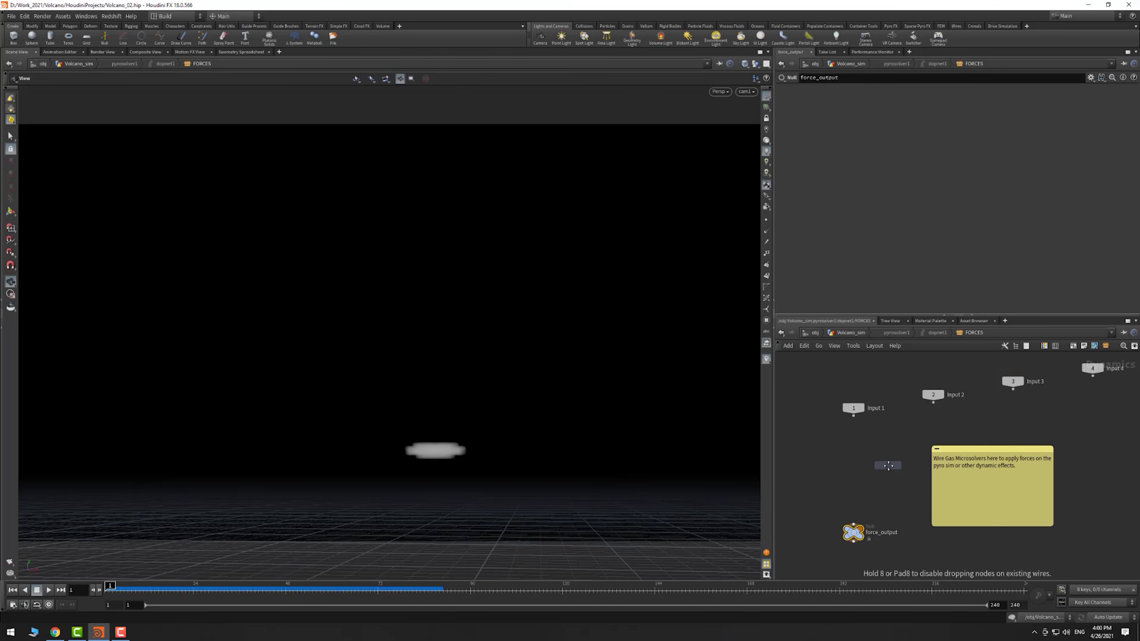
left_click(851, 452)
left_click(853, 459)
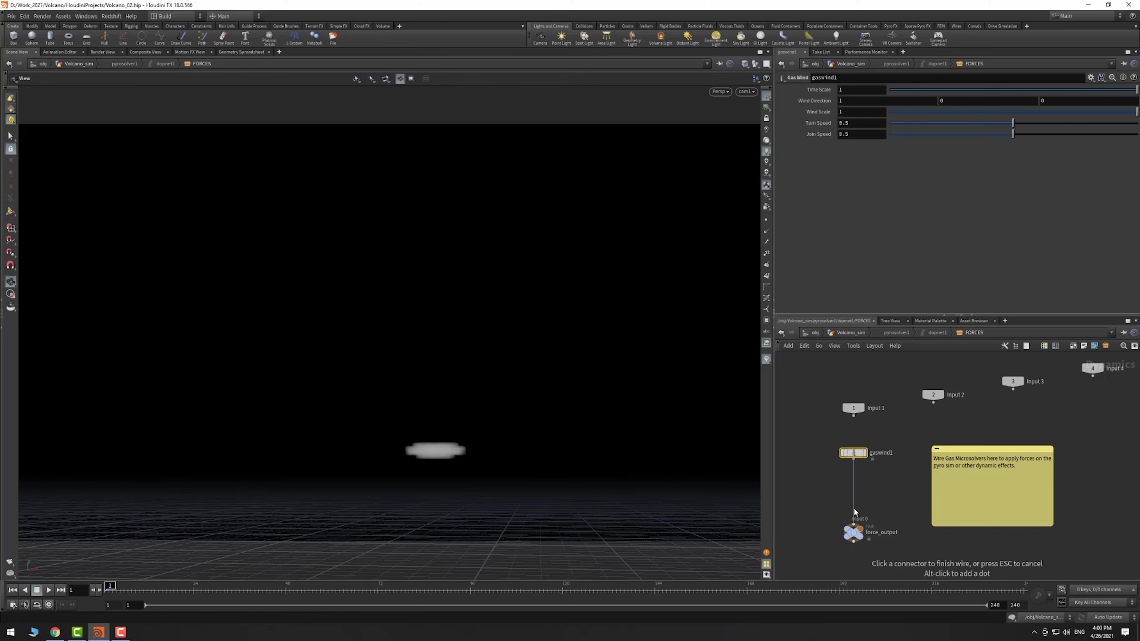
left_click(857, 514)
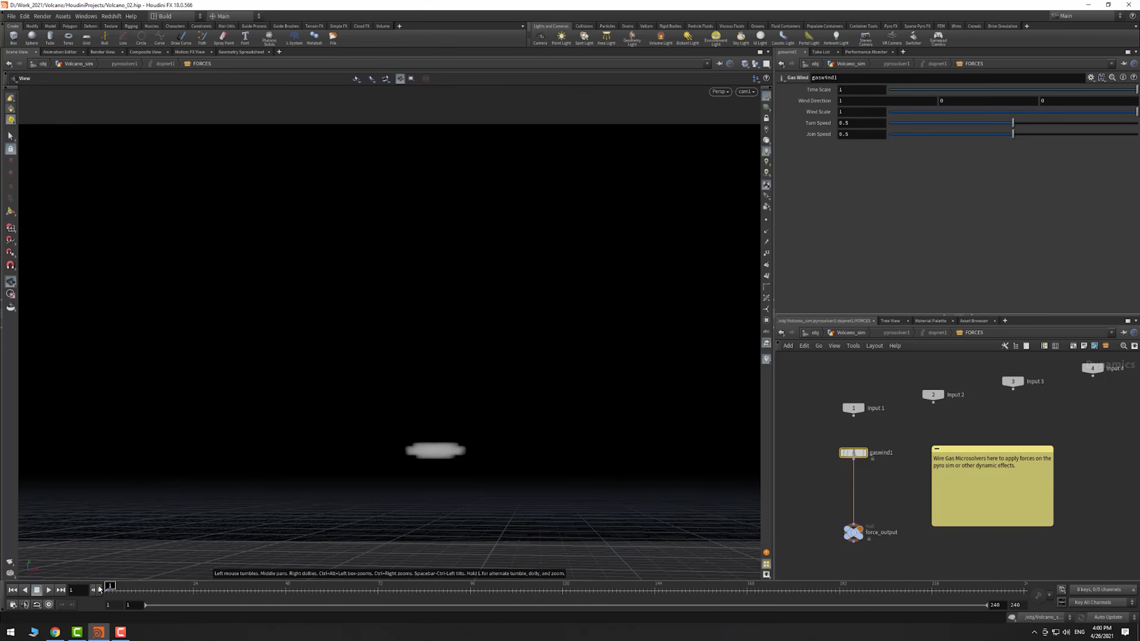
- Preview the smoke simulation with the wind force applied and return to frame 1
left_click(50, 590)
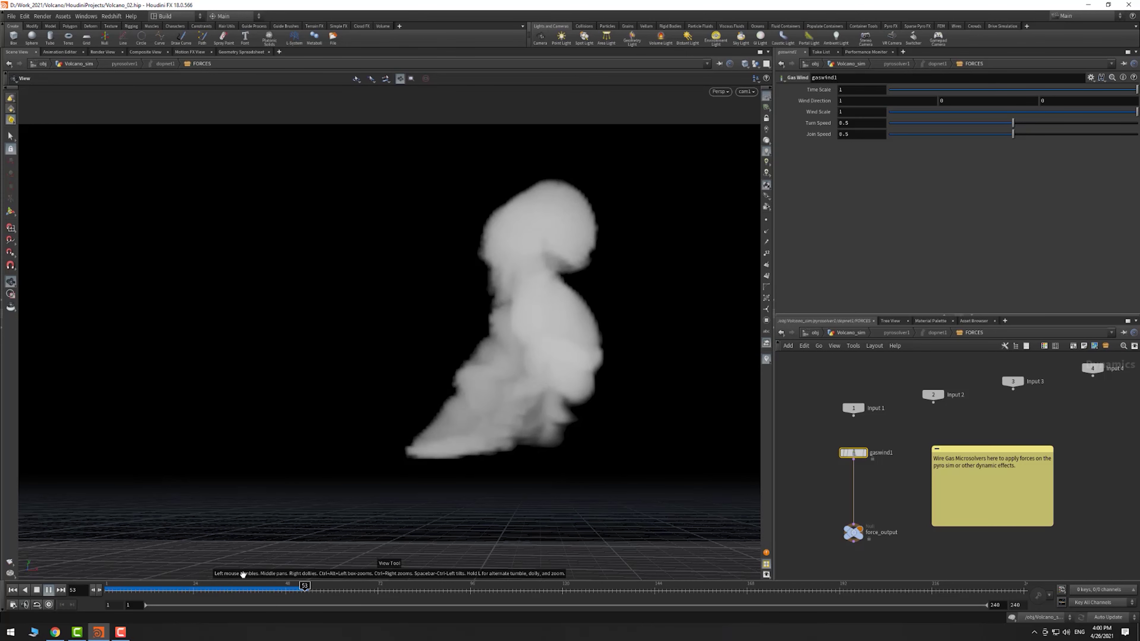
left_click(243, 590)
left_click_drag(243, 590, 107, 591)
left_click_drag(909, 480, 801, 427)
- Go back to the Volcano_sim network and delete the unused smoke_source sphere
left_click(852, 333)
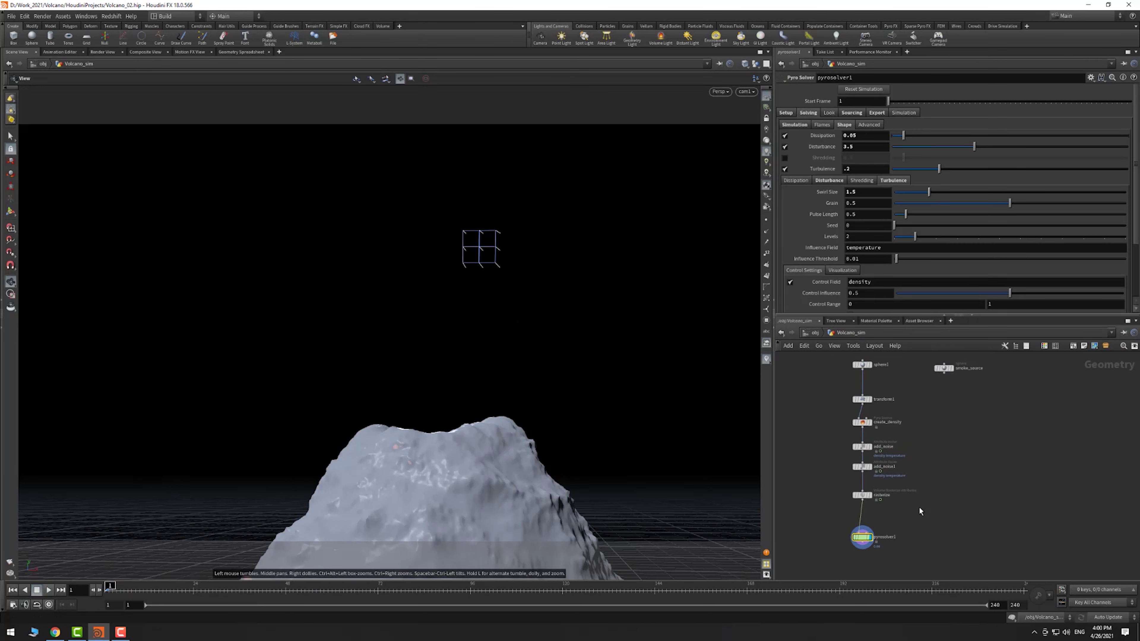
left_click(935, 389)
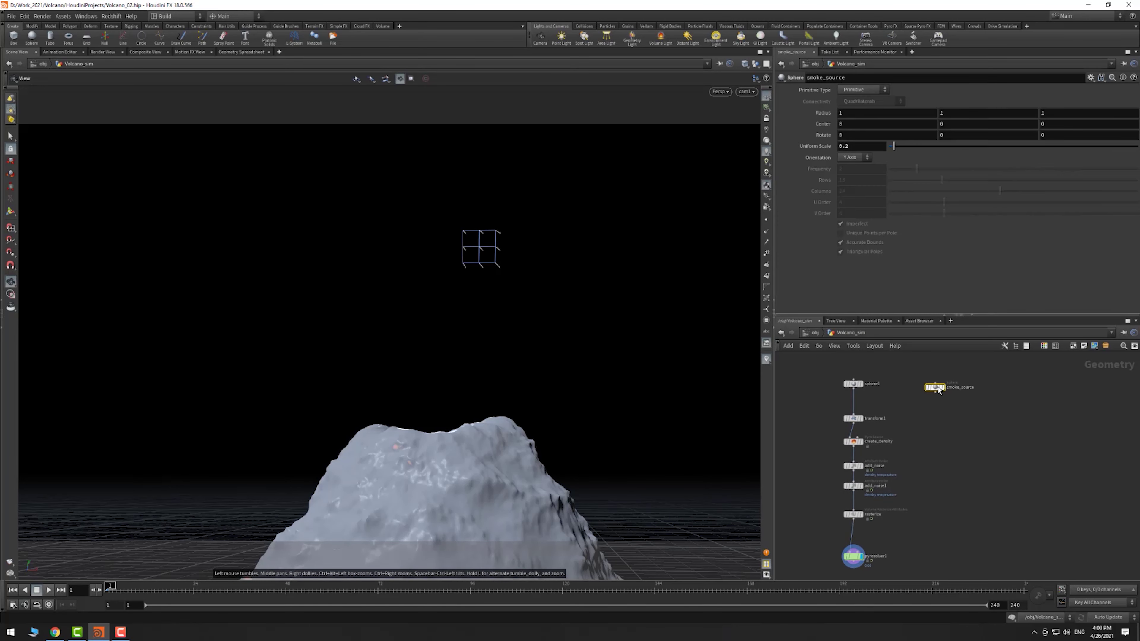
key("Delete")
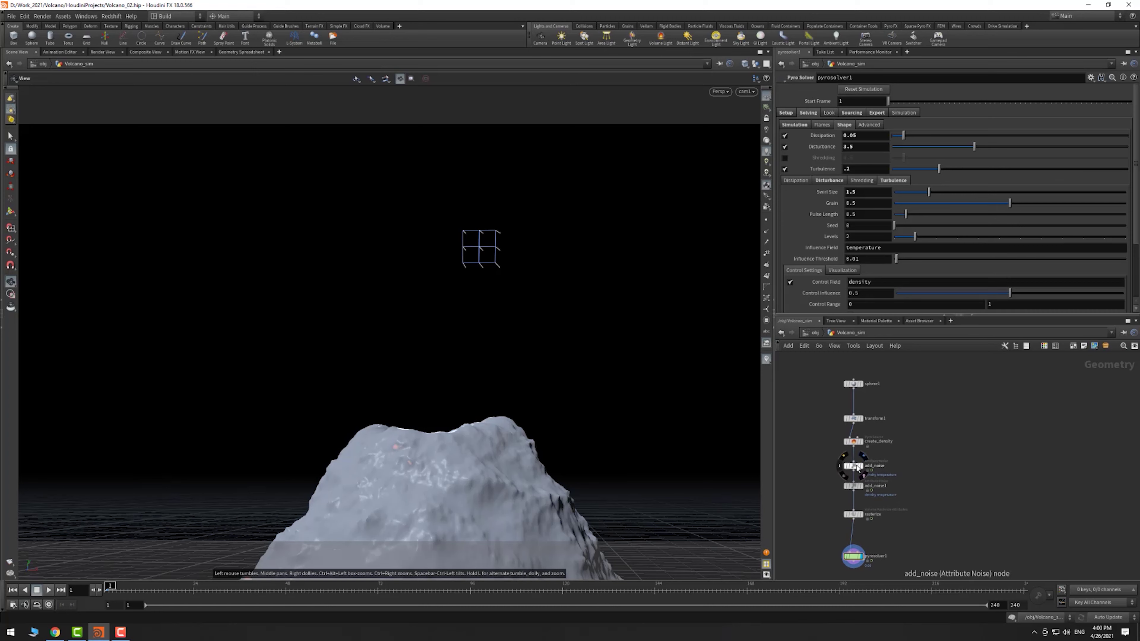
- Branch a Bound node off add_noise1's output and place it beside the main node chain
left_click(854, 491)
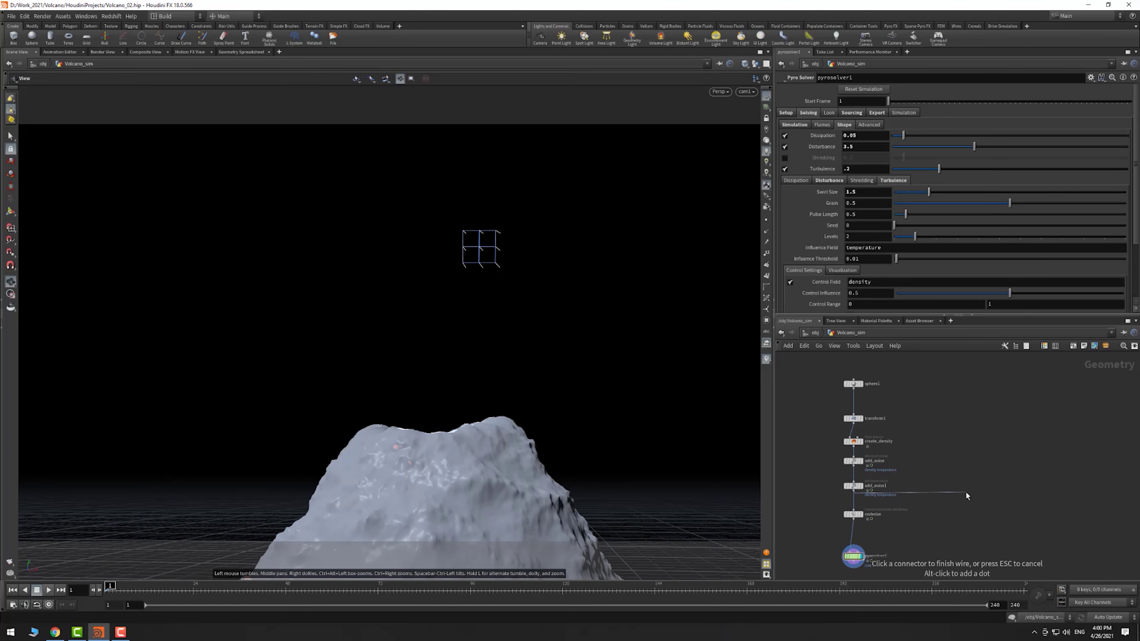
key("Tab")
type("bound")
key("Return")
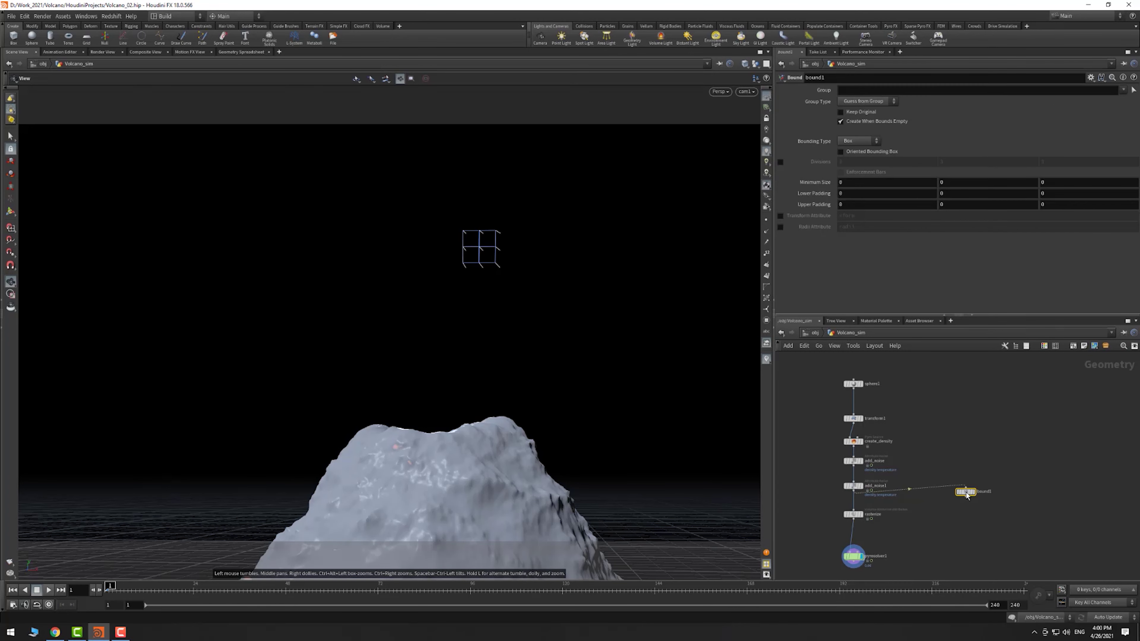
- Display the Bound node and set its lower and upper padding to 1.5 in both X and Z
left_click_drag(977, 494, 958, 516)
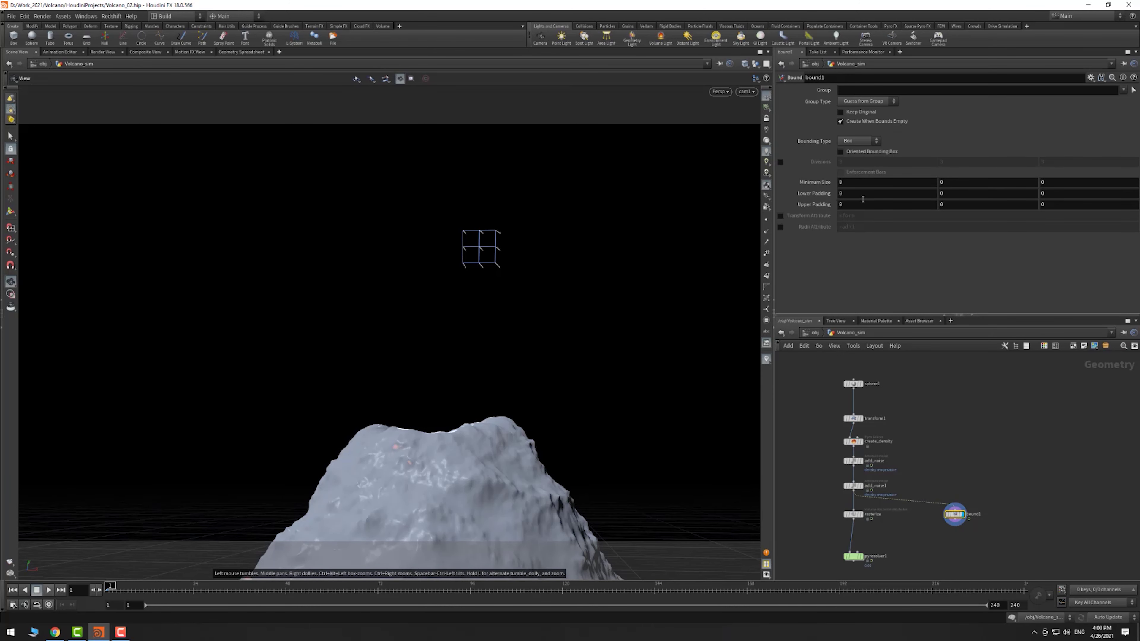
left_click(860, 197)
type("1.5")
key("Return")
left_click(862, 204)
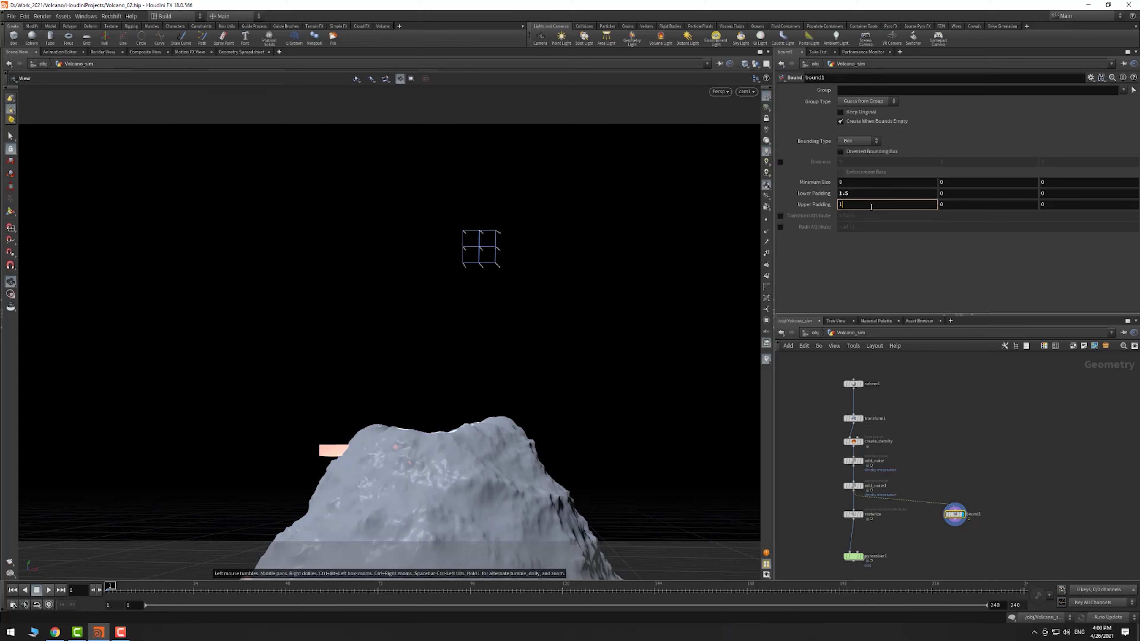
type("1.5")
key("Return")
left_click(1044, 193)
type("1.5")
key("Return")
left_click(1045, 205)
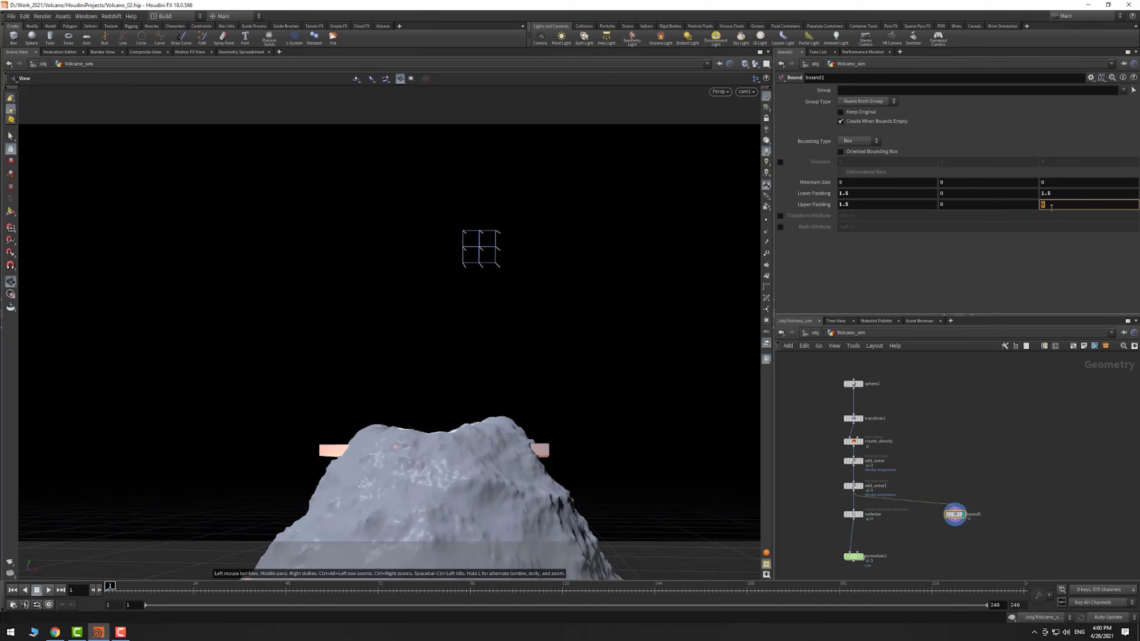
type("1.5")
key("Return")
- Extend the bounding box upward above the crater by setting the Bound node's upper Y padding to 6
left_click(949, 208)
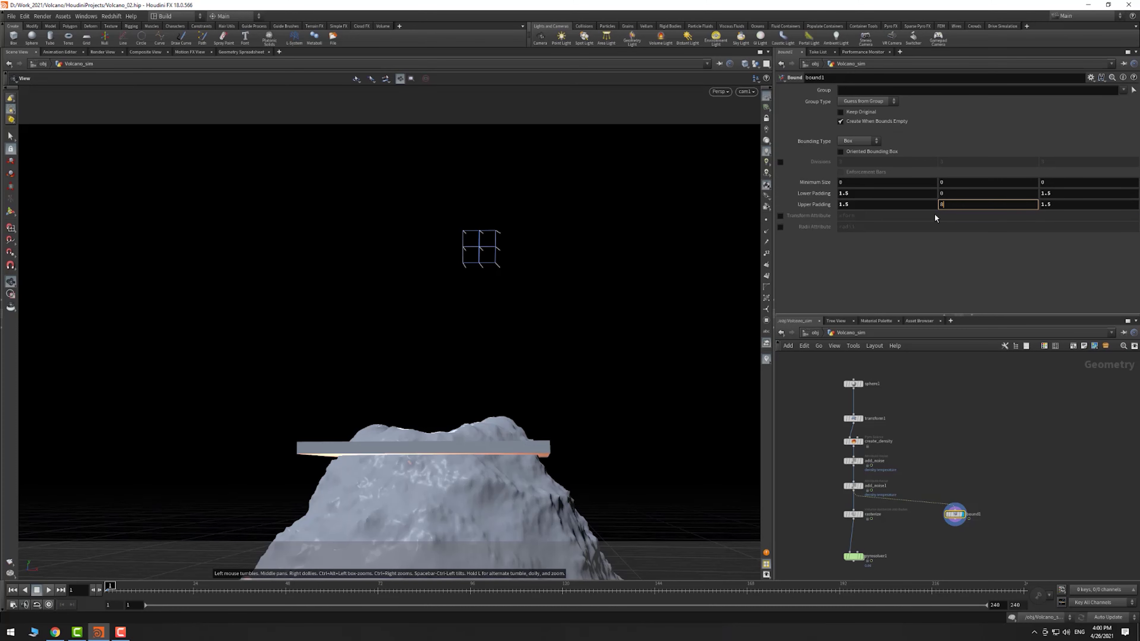
key("Return")
left_click(948, 206)
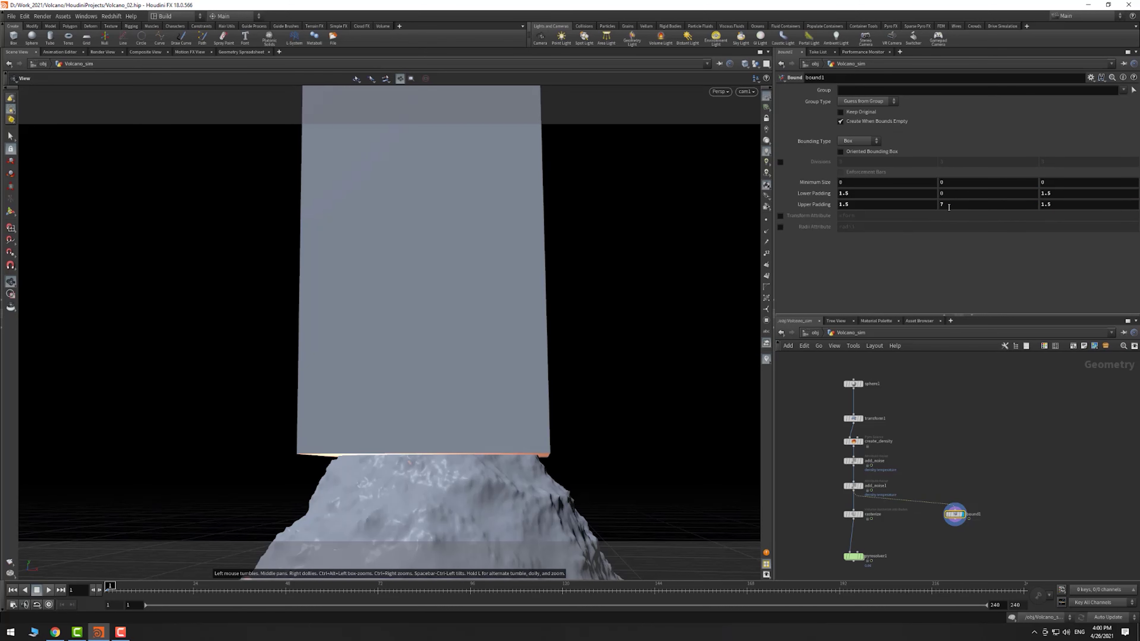
type("6")
key("Return")
left_click(949, 207)
type("5")
key("Return")
left_click(949, 204)
type("6")
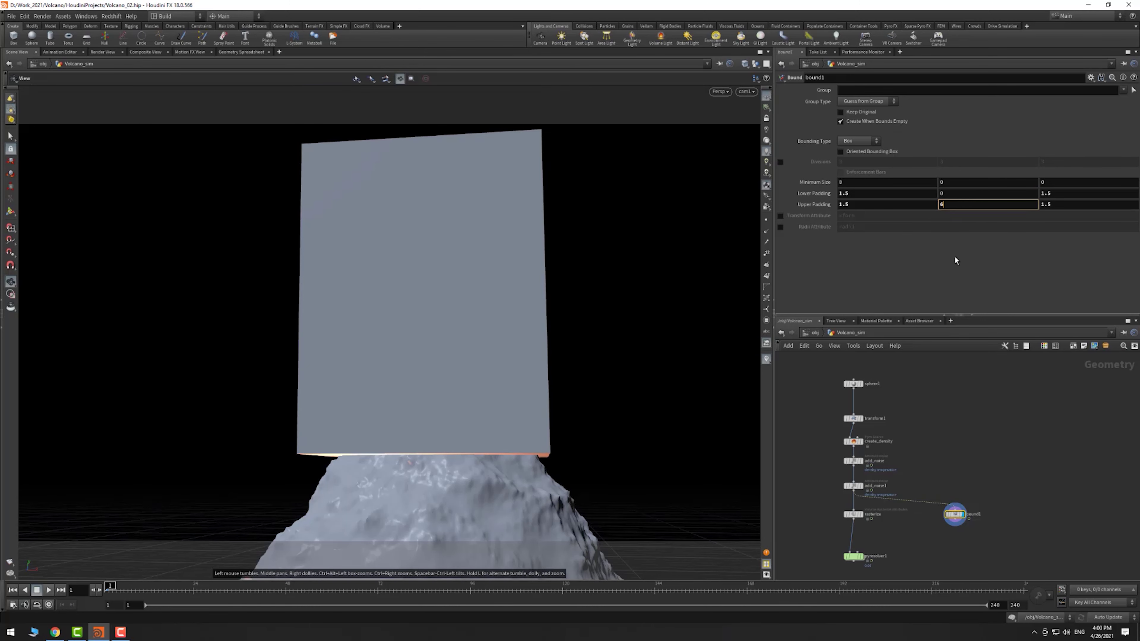
key("Return")
- Append a Points from Volume node below the Bound node and display its result
middle_click_drag(1027, 437, 1022, 396)
left_click(949, 480)
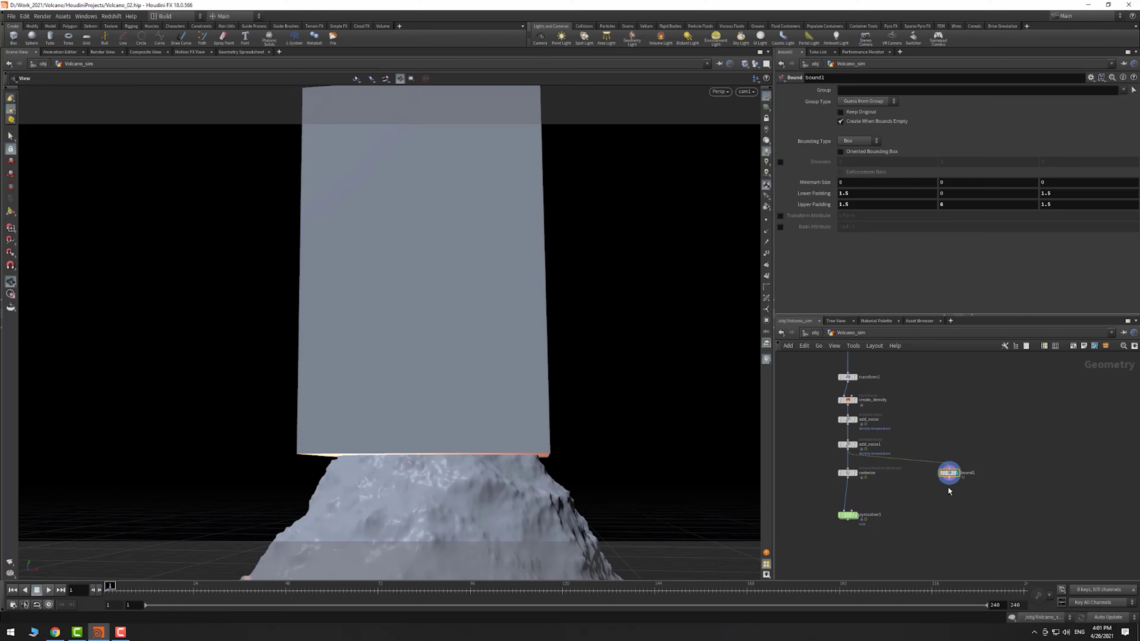
key("Tab")
type("poinfro")
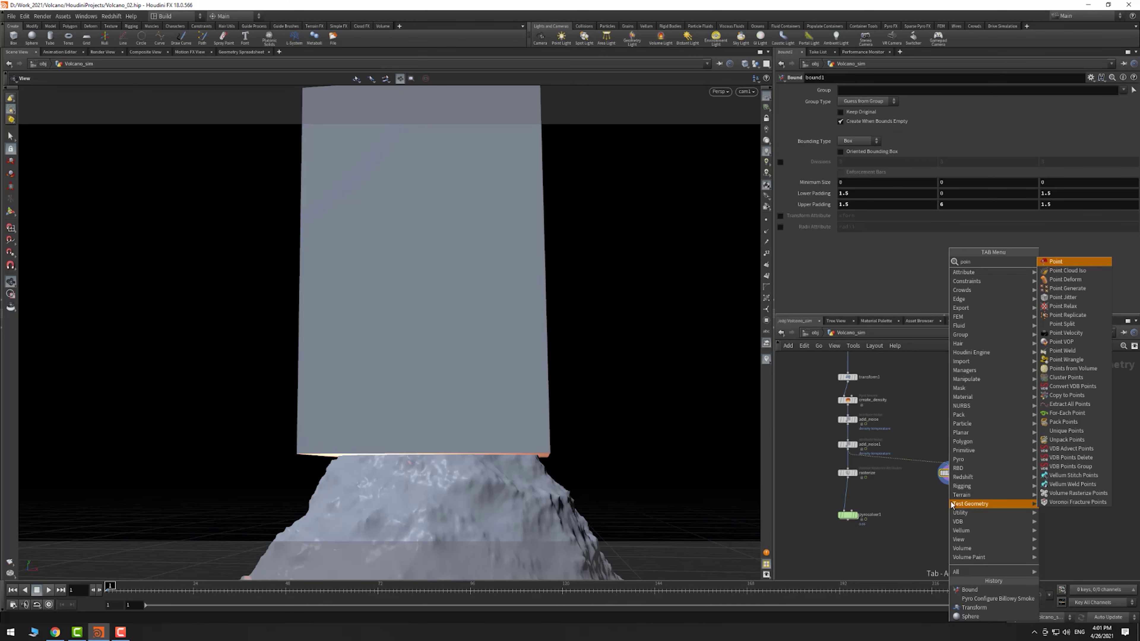
key("Return")
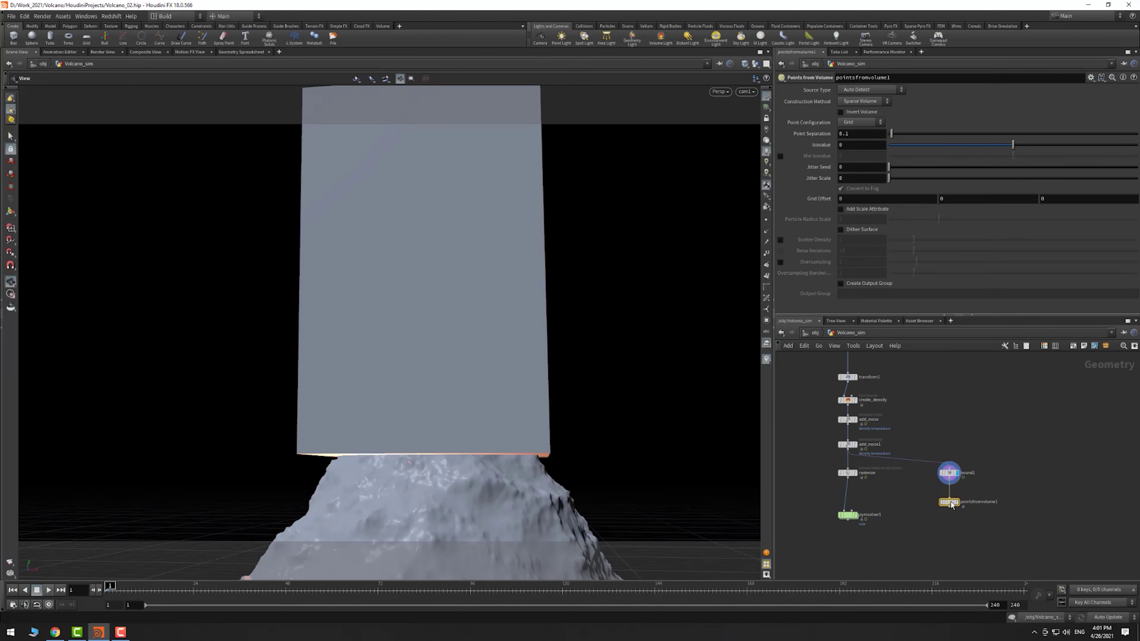
left_click(950, 515)
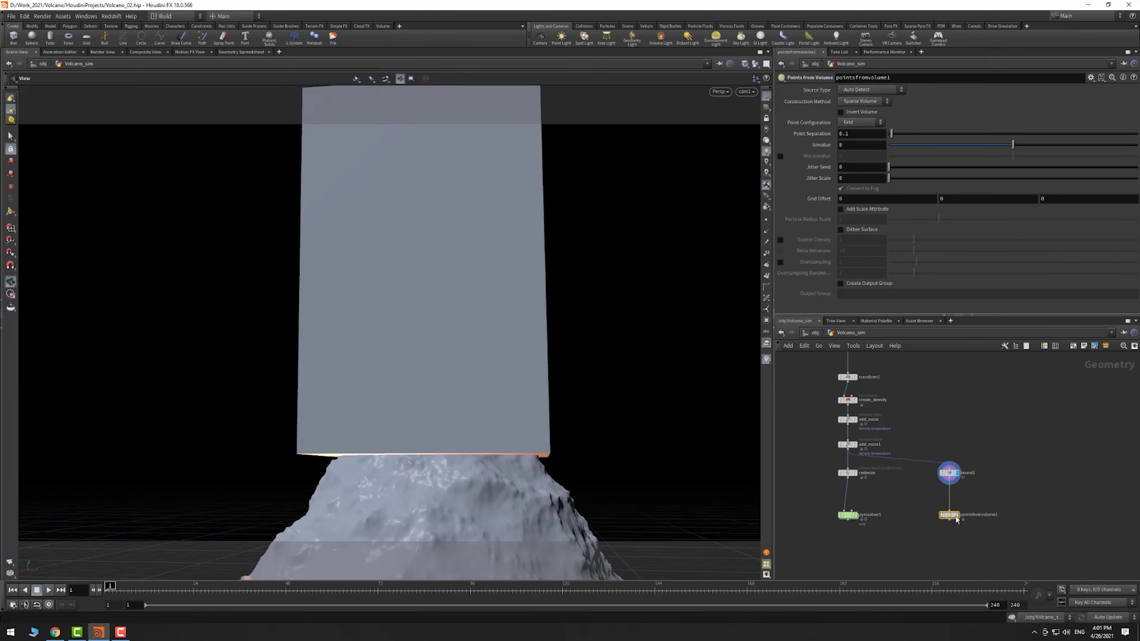
left_click(956, 515)
- Set the point separation of the Points from Volume node to 0.5 after trying 2 and 1
left_click(855, 134)
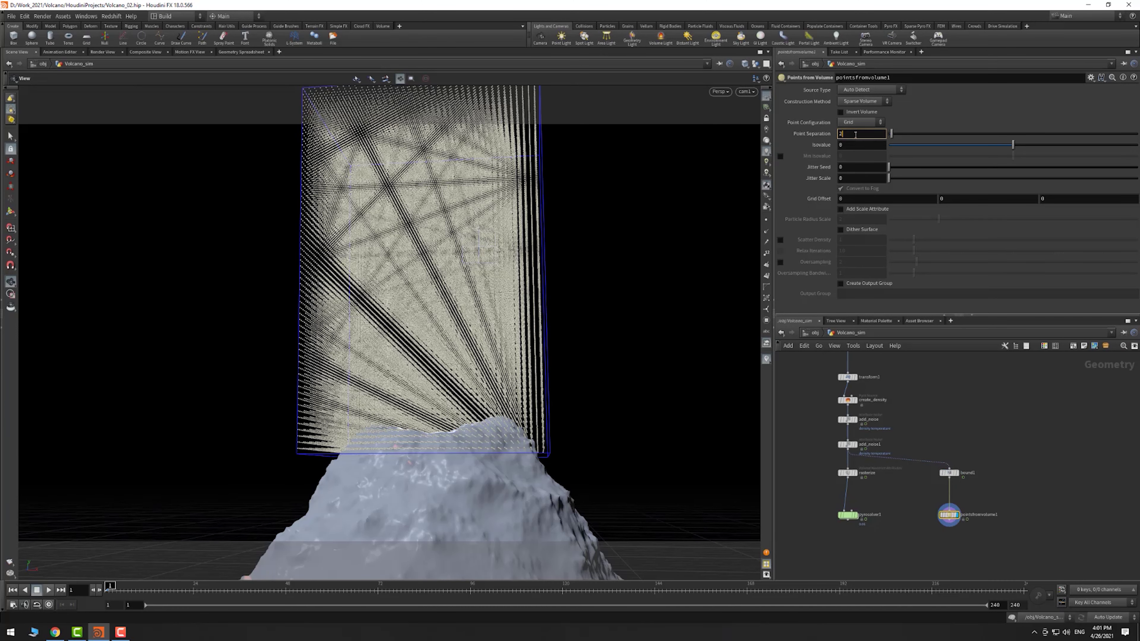
type("2")
key("Return")
type("1")
key("Return")
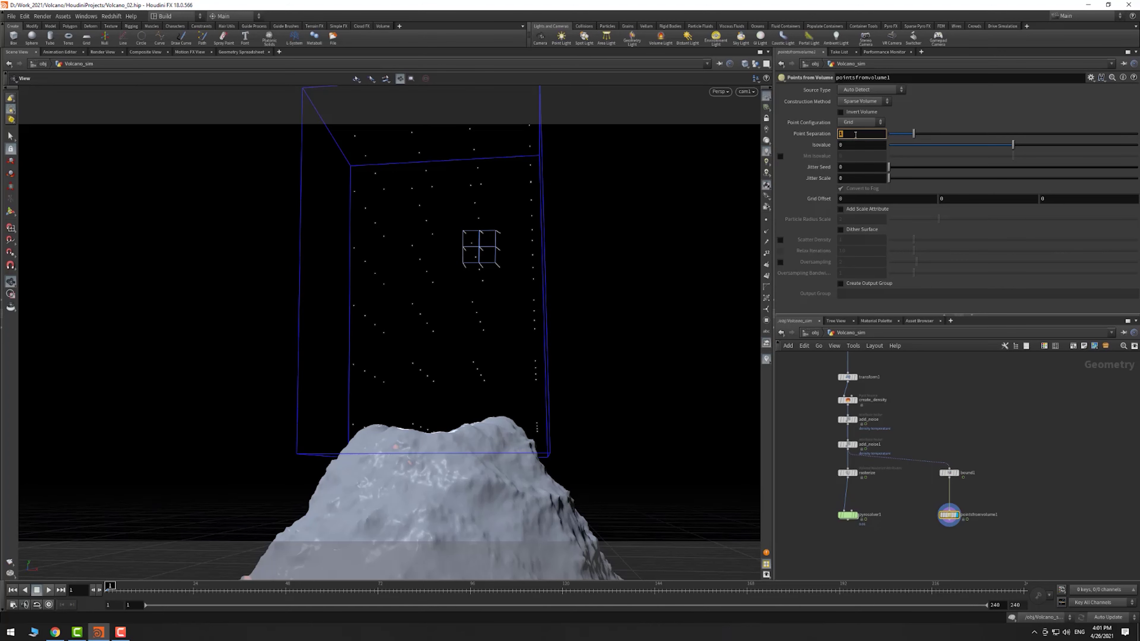
type(".5")
key("Return")
- Append a Point Velocity node after Points from Volume and display its result
middle_click_drag(1039, 459, 1038, 407)
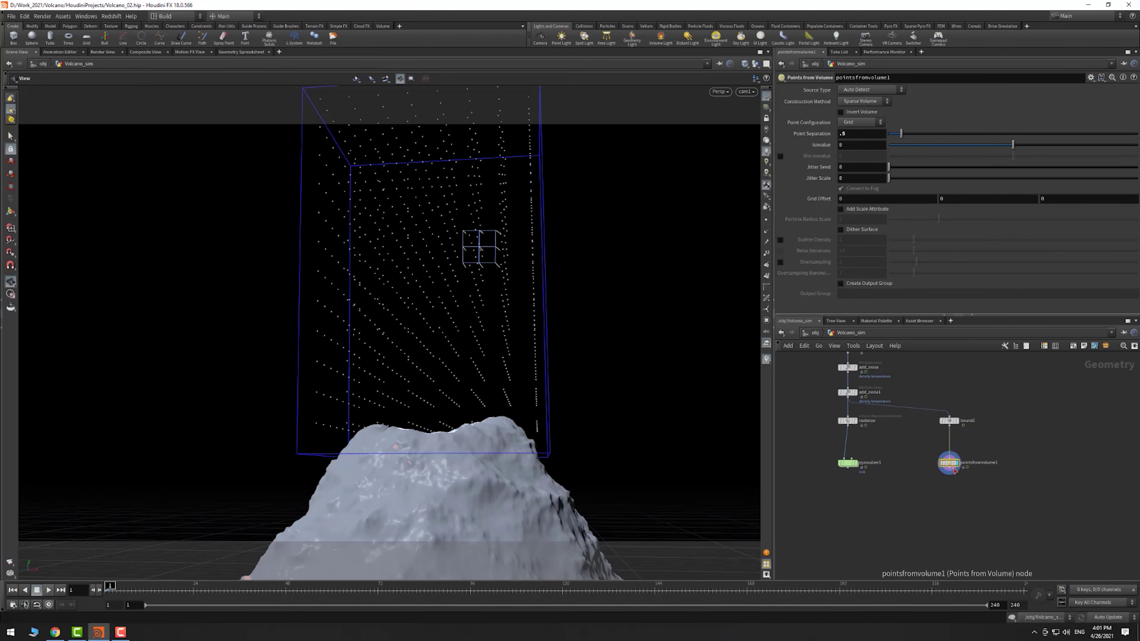
left_click(949, 469)
left_click(949, 503)
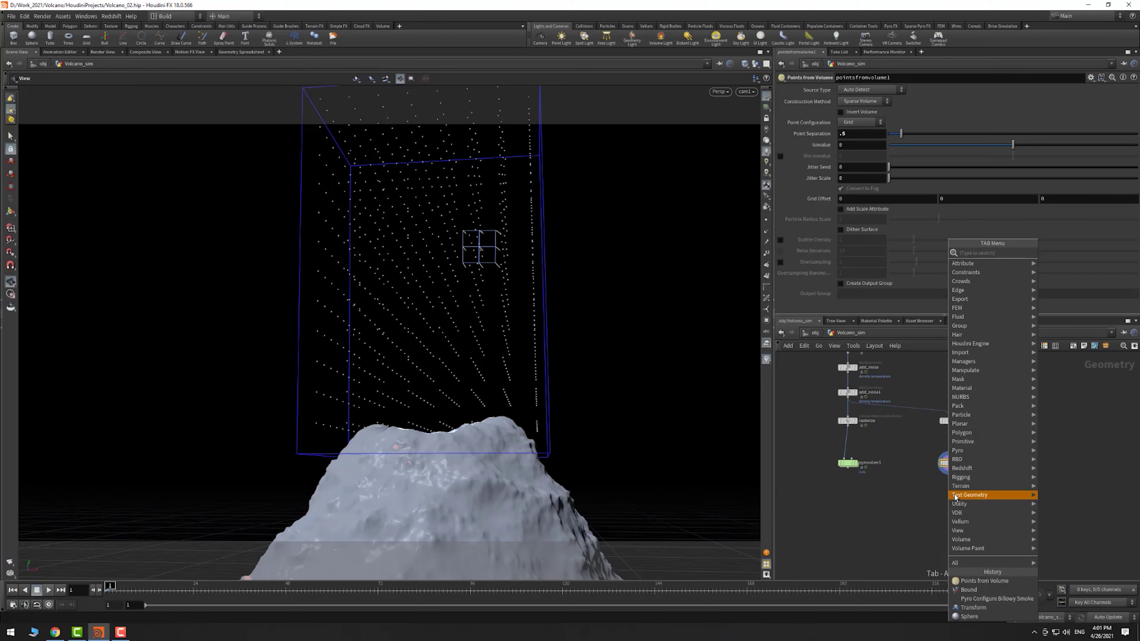
type("pointve")
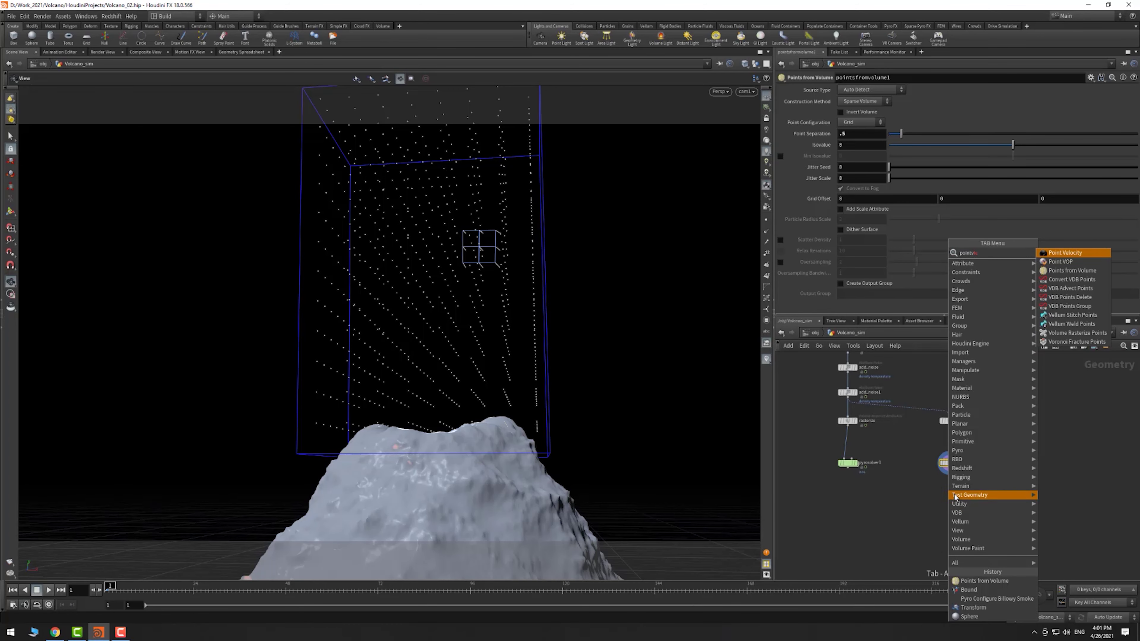
key("Return")
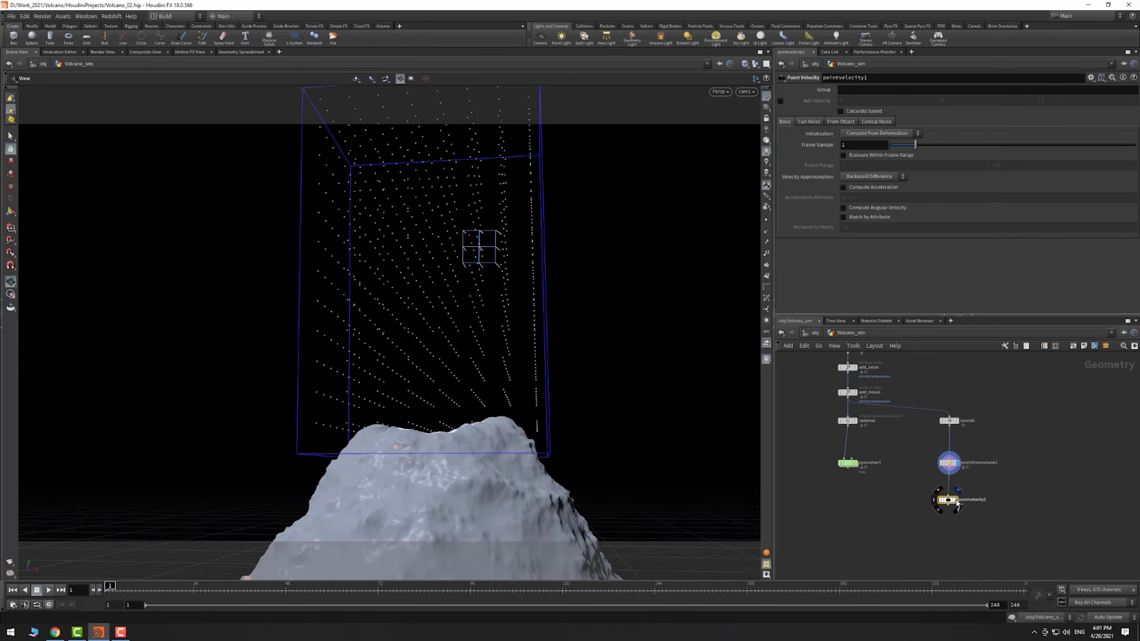
left_click(955, 500)
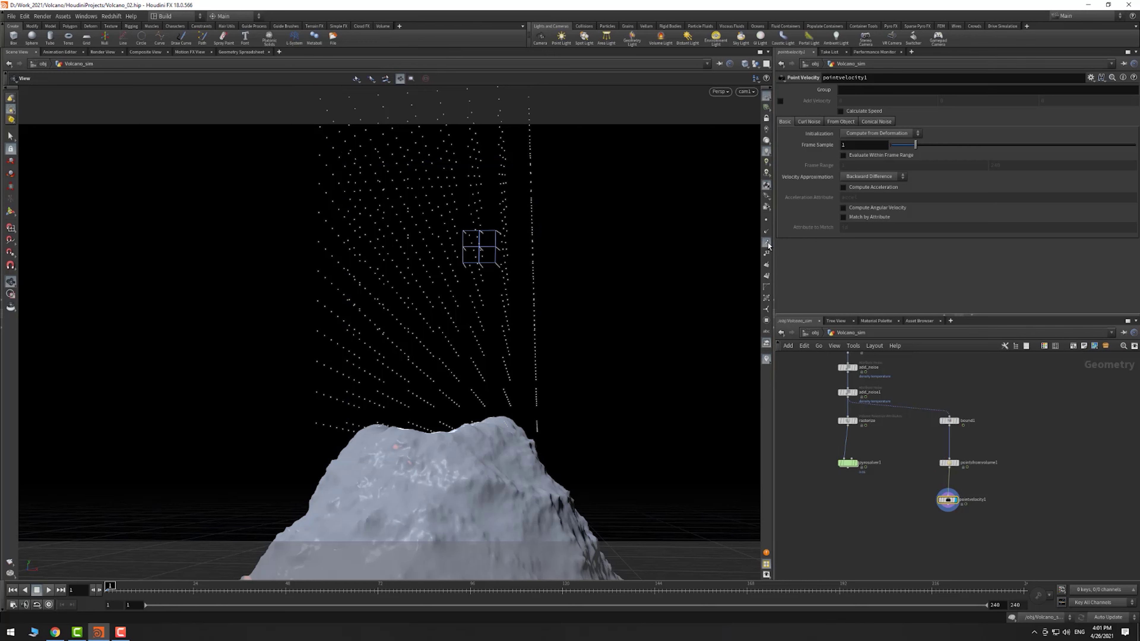
- Enable Add Velocity on the Point Velocity node and set it to 0.75 in X and 1 in Y
left_click(780, 101)
left_click(943, 100)
key("Return")
left_click(890, 103)
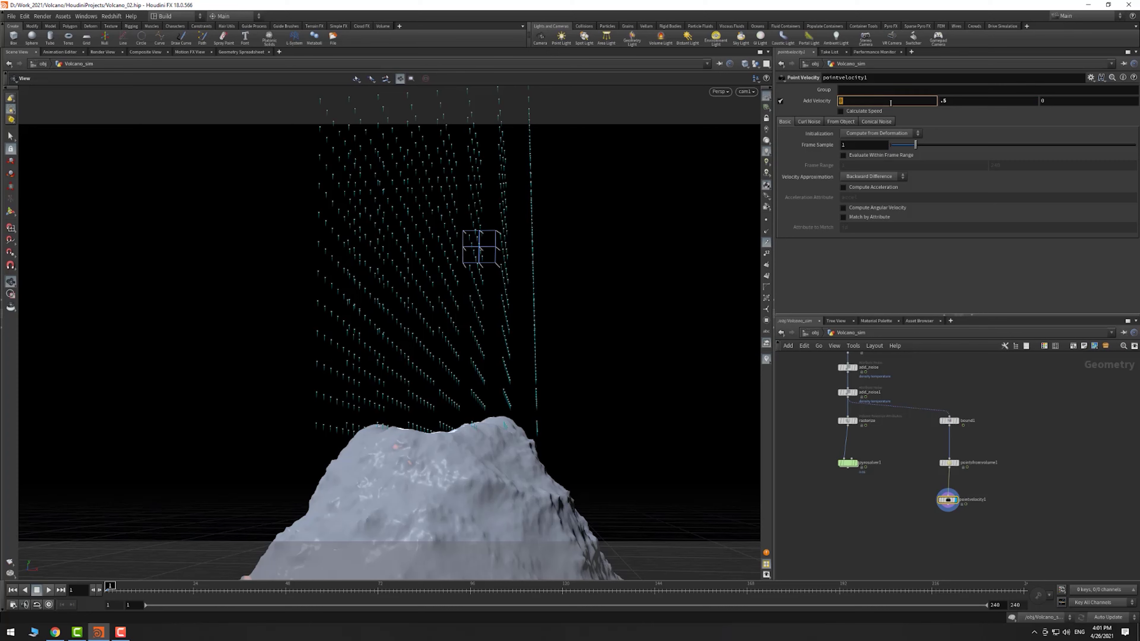
key("Return")
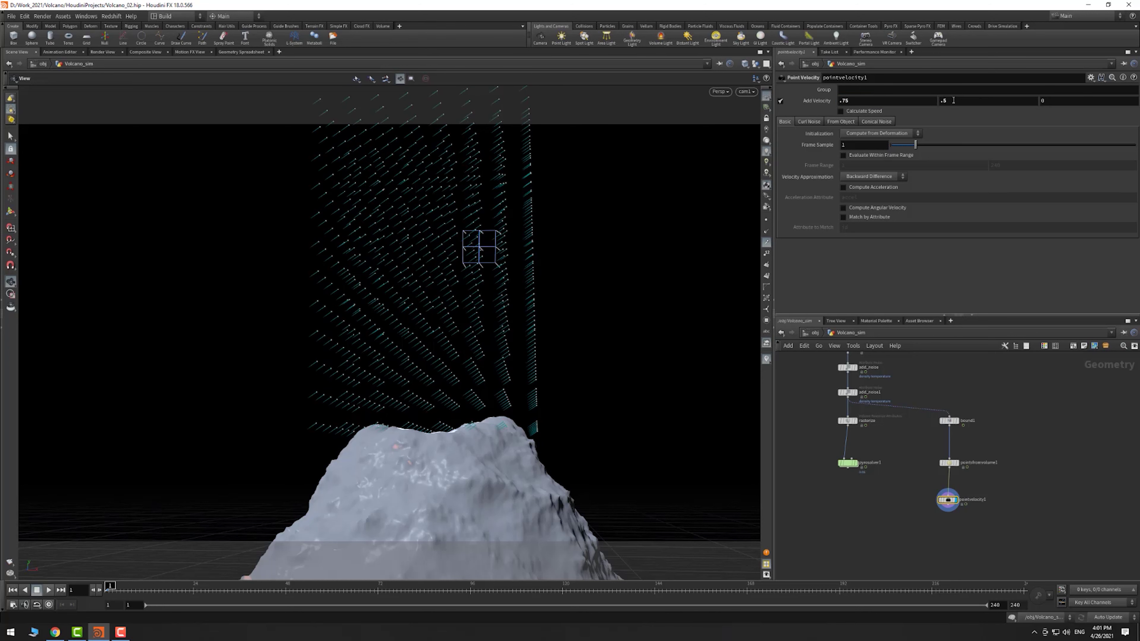
left_click(950, 101)
type("1")
key("Return")
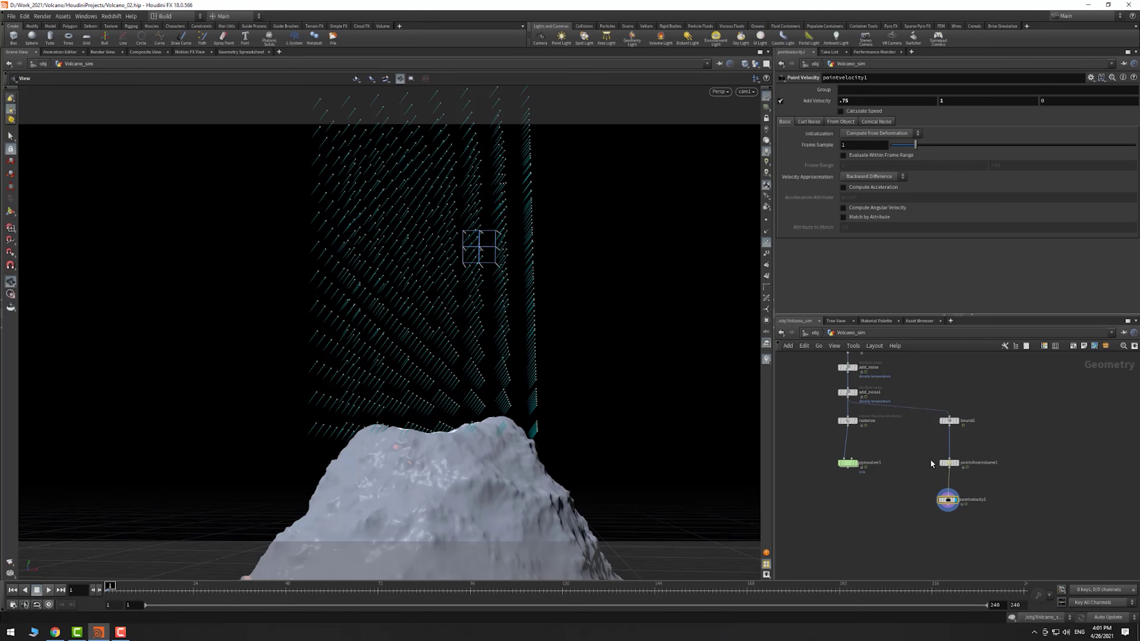
- Append a Point VOP node after Point Velocity, display it and rename it Ramp_V
key("Tab")
type("point vo")
key("Return")
left_click(952, 524)
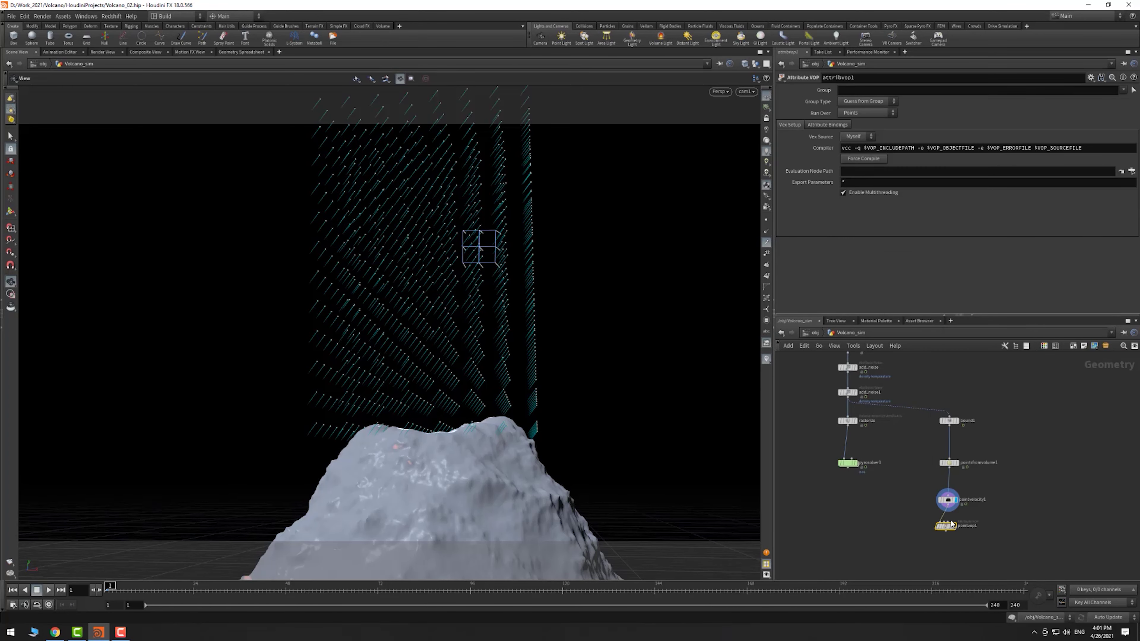
left_click(952, 533)
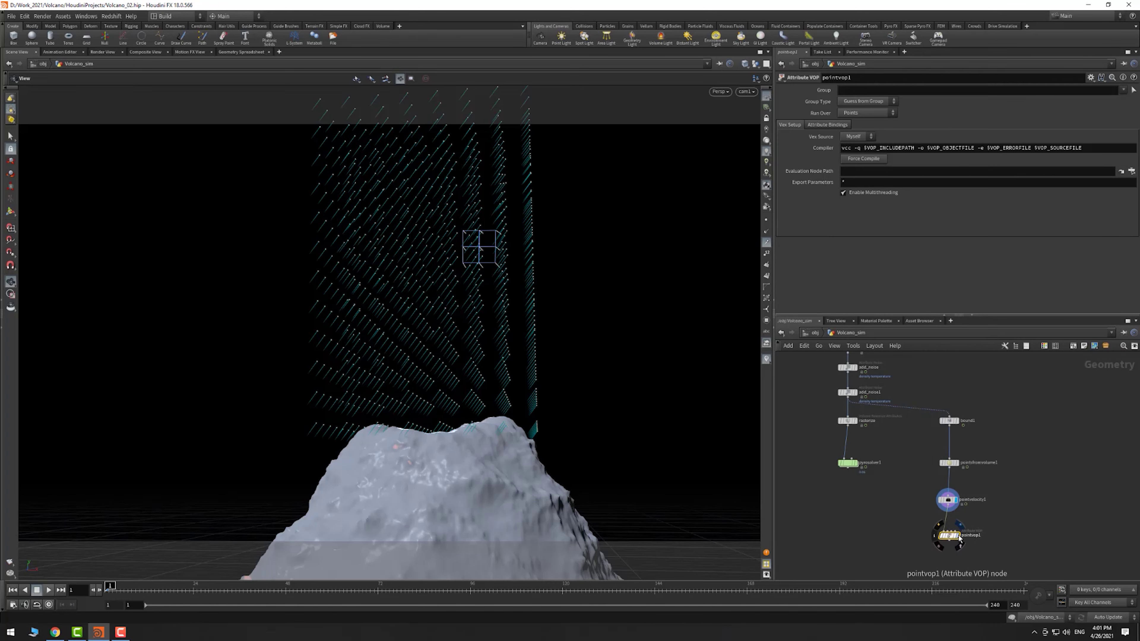
double_click(977, 537)
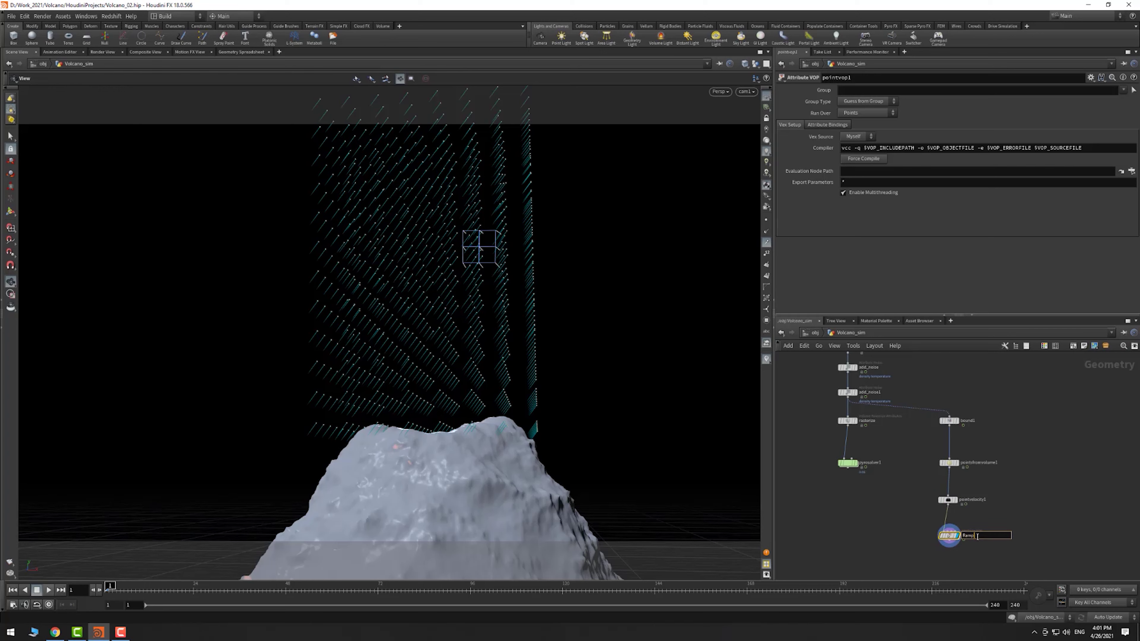
type("Ramp_V")
key("Return")
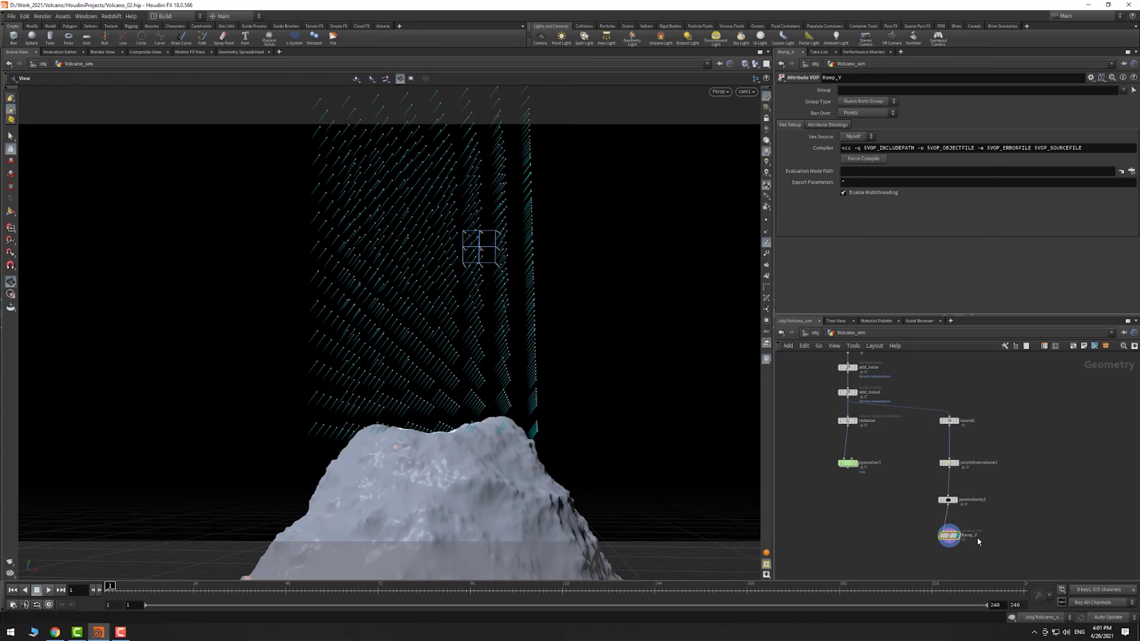
- Inside Ramp_V, add a Relative to Bounding Box node and feed it the first OpInput and P from the global parameters
double_click(948, 535)
left_click_drag(956, 391, 1071, 410)
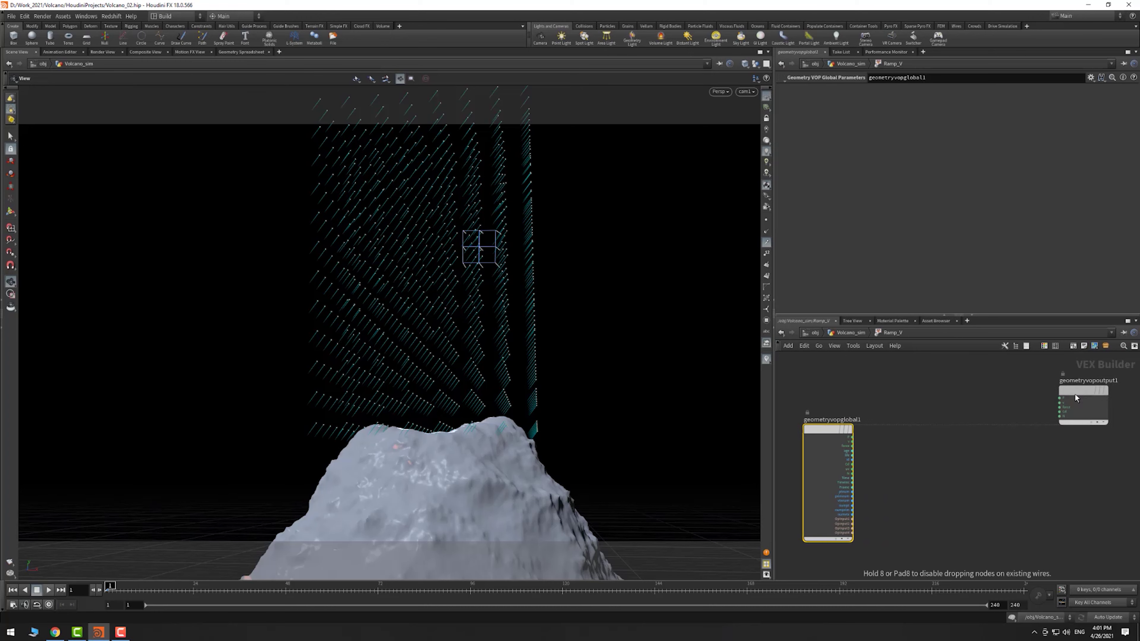
left_click(853, 518)
key("Tab")
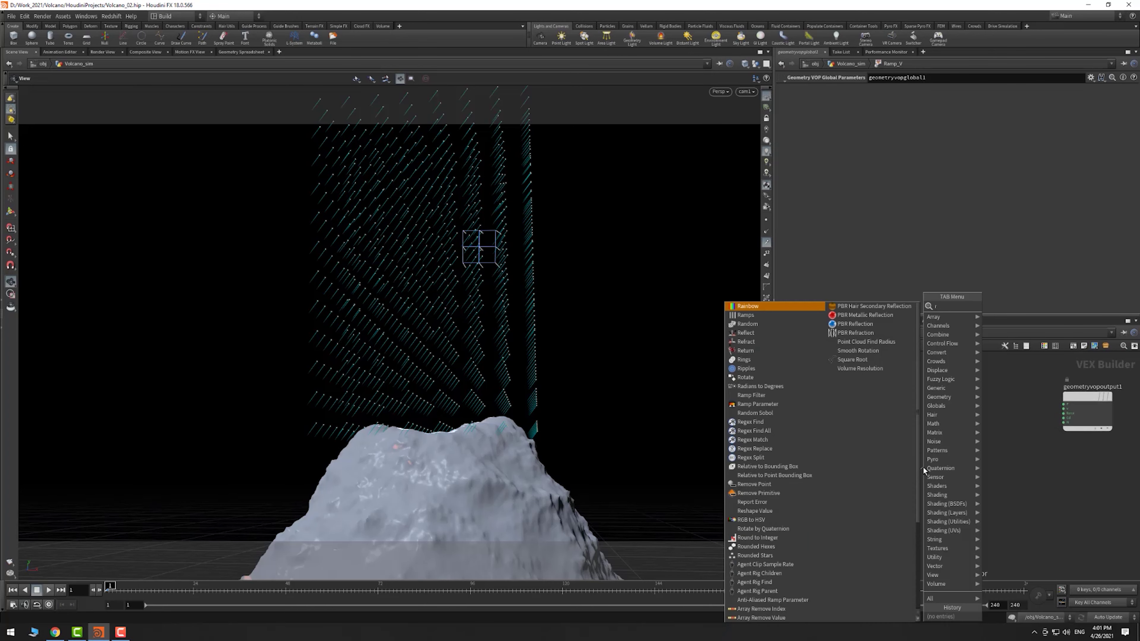
type("rel")
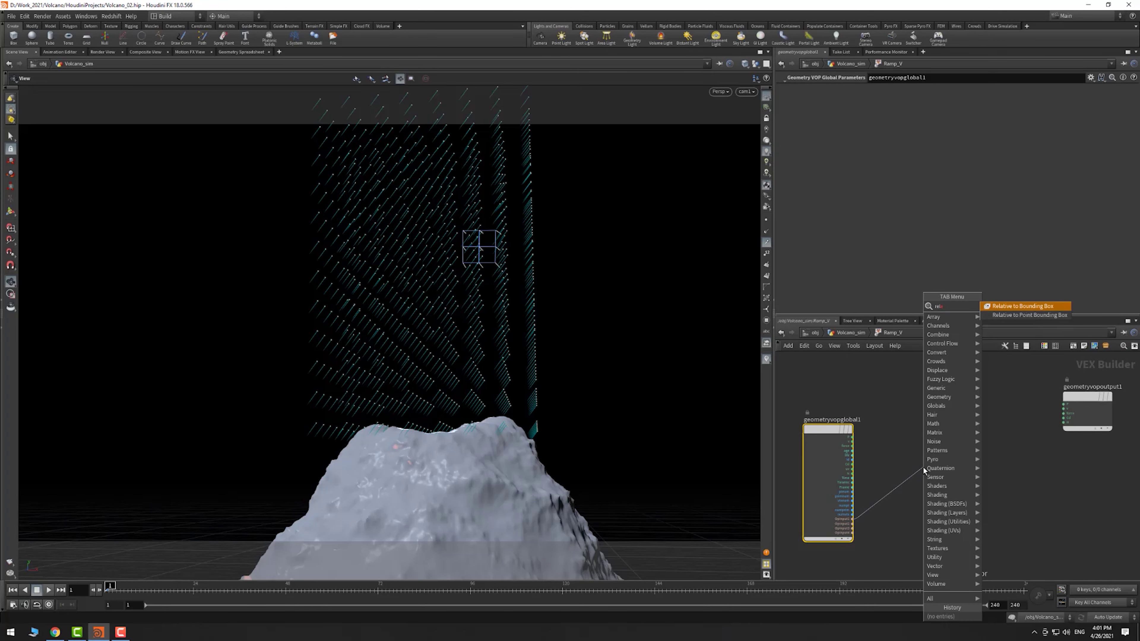
key("Return")
left_click(922, 471)
left_click(898, 483)
left_click(852, 436)
- Add a Vector to Float node fed by the Relative to Bounding Box output and align it beside that node
left_click(946, 475)
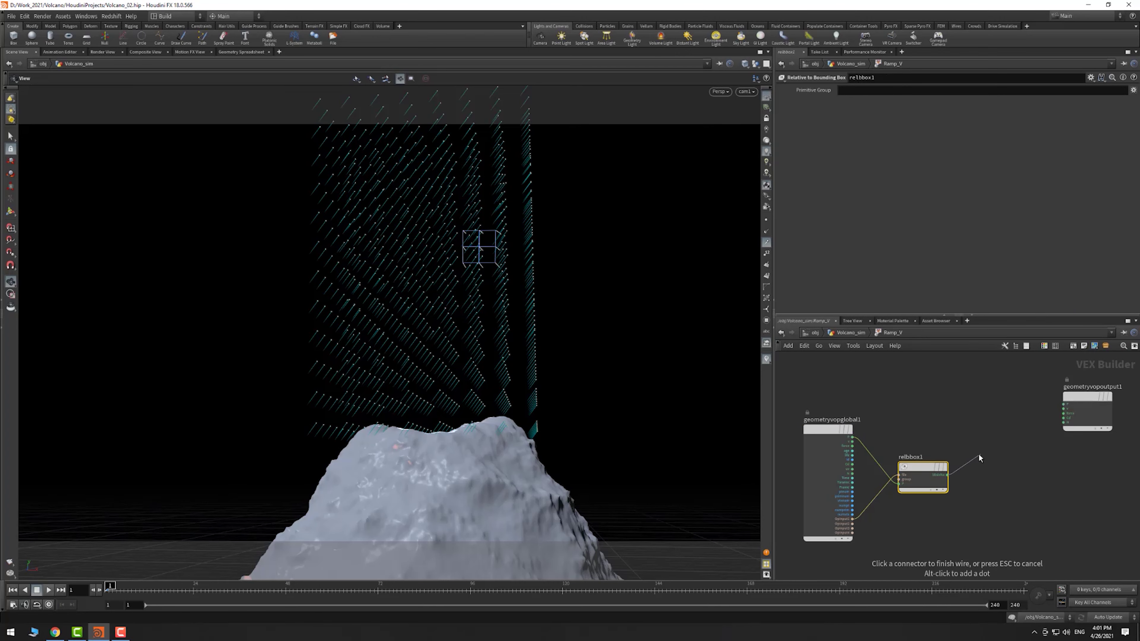
key("Tab")
type("veco")
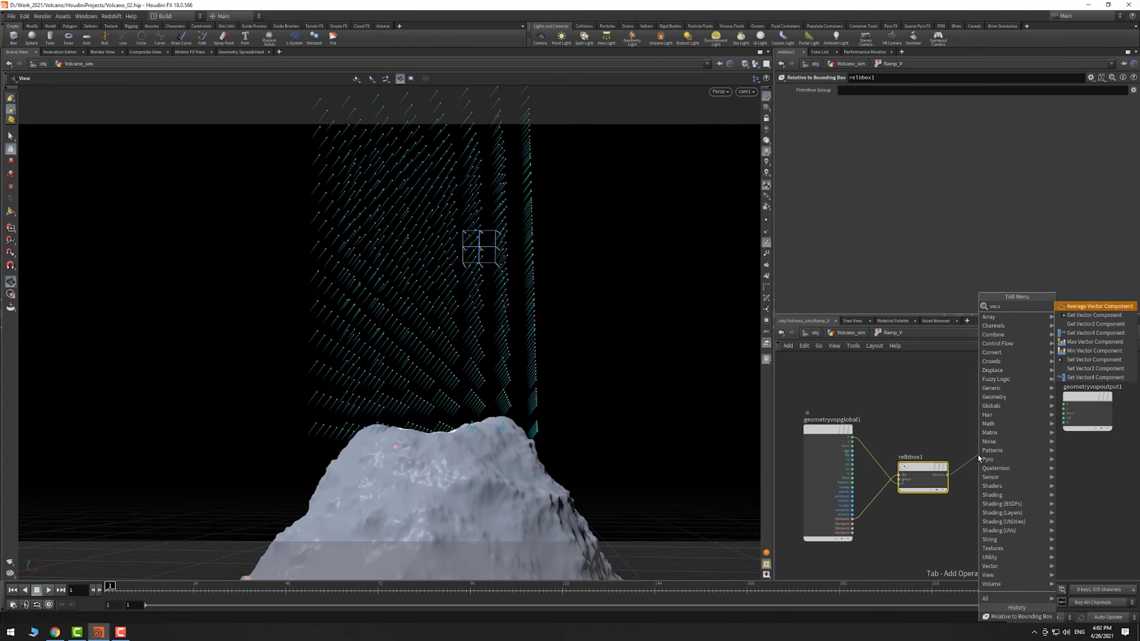
key("BackSpace")
type("tor")
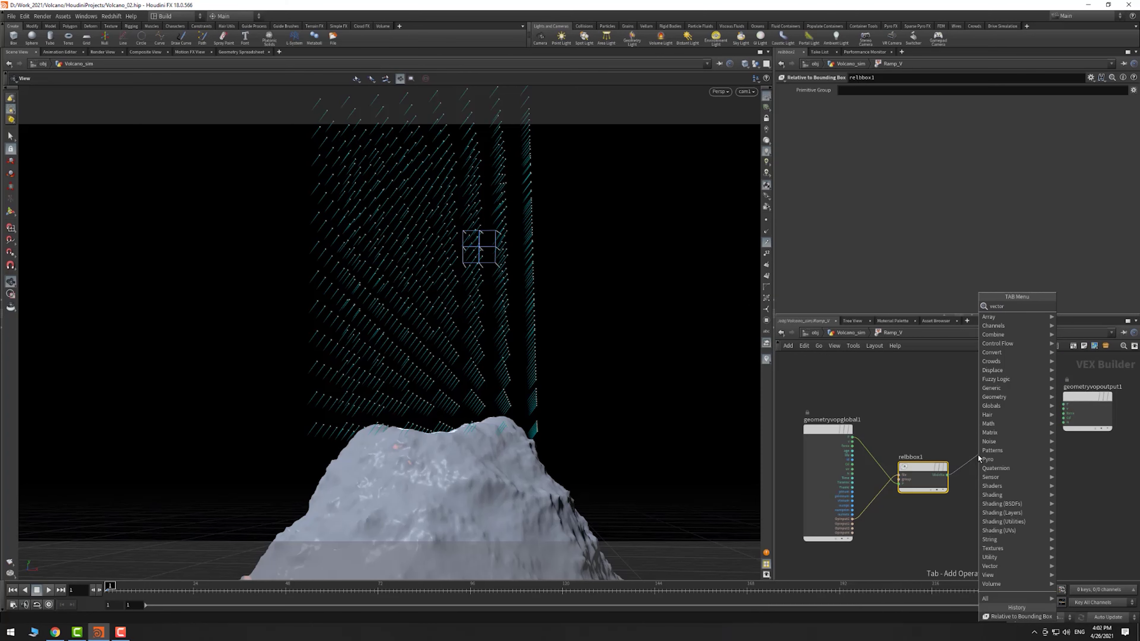
key("BackSpace")
key("Down")
key("Return")
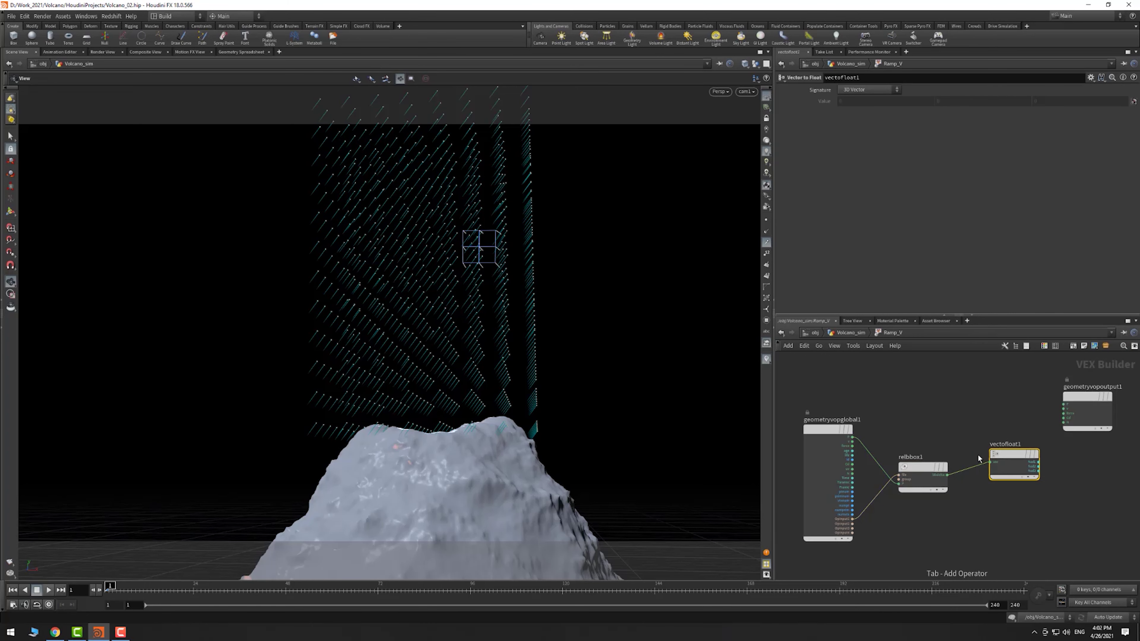
left_click_drag(992, 467, 980, 470)
- Add a Fit Range node driven by the second output of Vector to Float and move the geometry output node farther away
left_click(1011, 483)
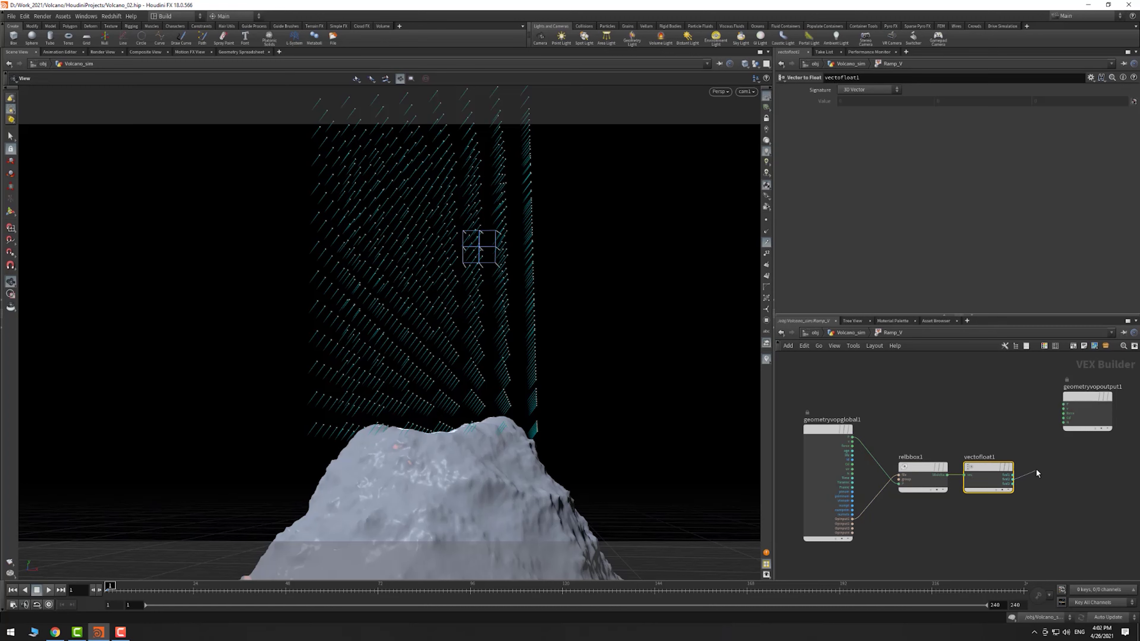
key("Tab")
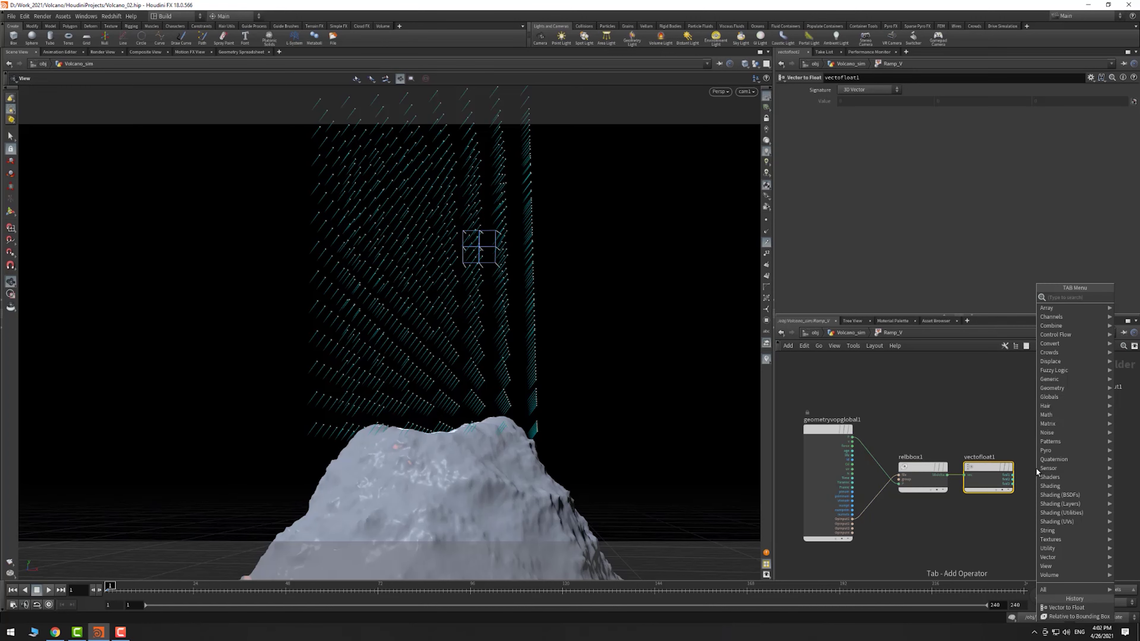
type("fitra")
key("Return")
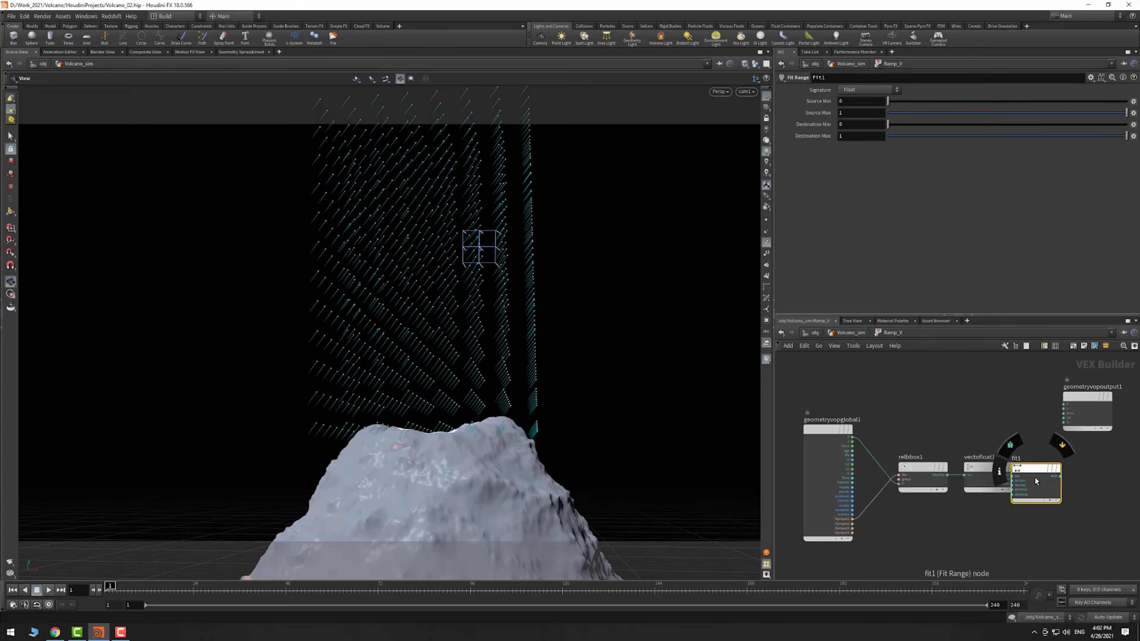
left_click(1011, 479)
left_click(1035, 475)
left_click(1086, 474)
middle_click_drag(1007, 419, 956, 422)
key("Escape")
left_click_drag(1044, 402, 1124, 417)
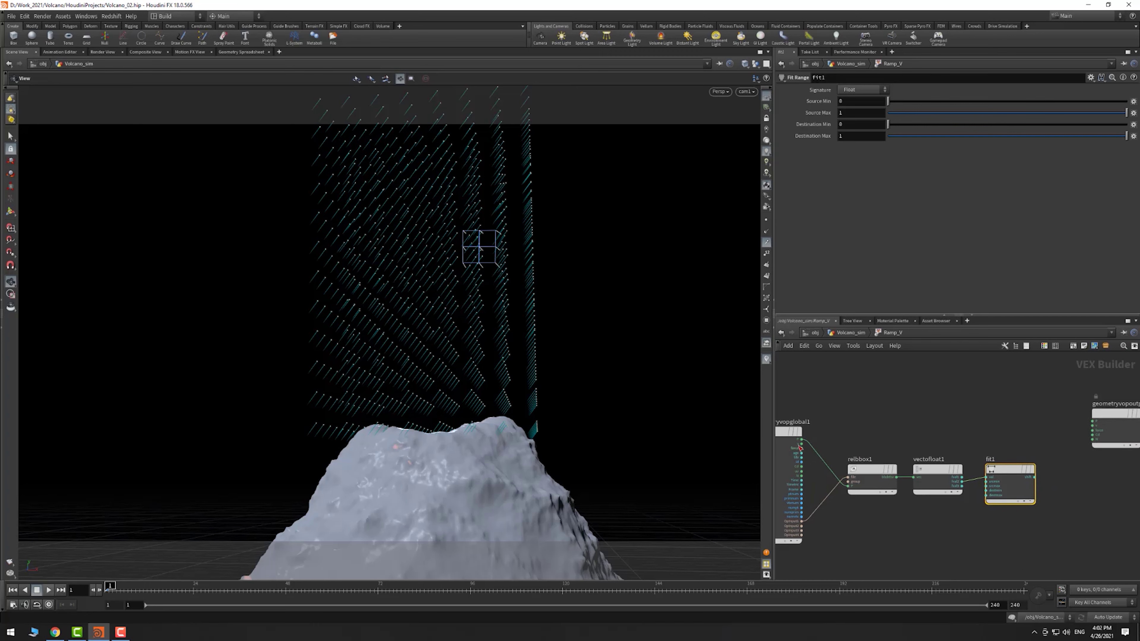
- Add a Multiply node that multiplies the v output of the global parameters by the Fit Range output
left_click(805, 446)
key("Tab")
mouse_move(1062, 406)
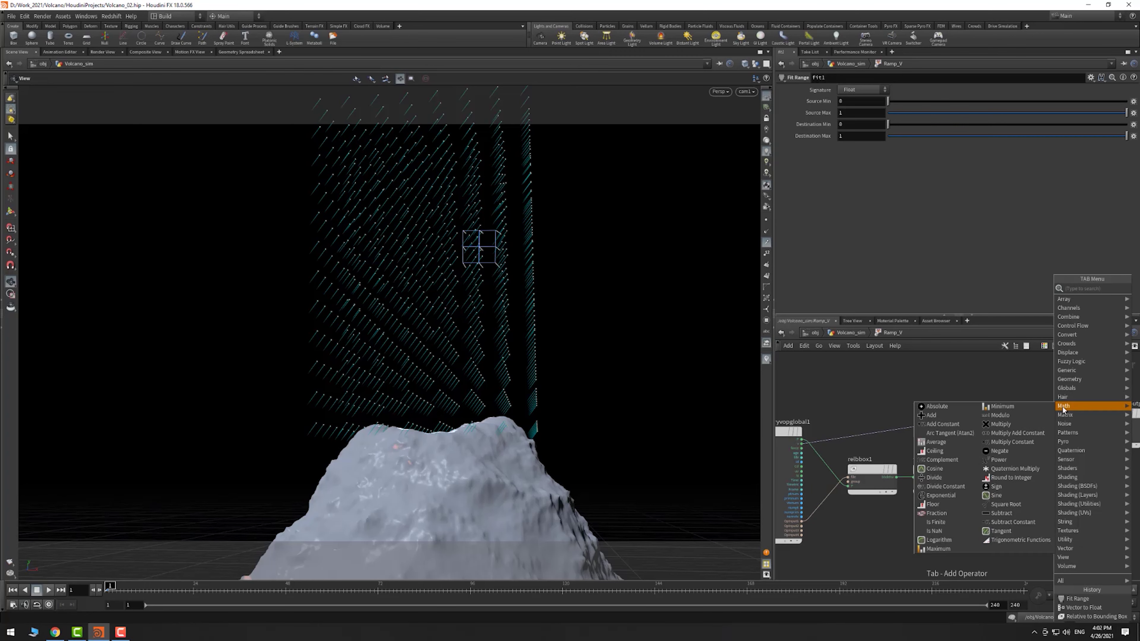
left_click(1000, 424)
left_click(1061, 406)
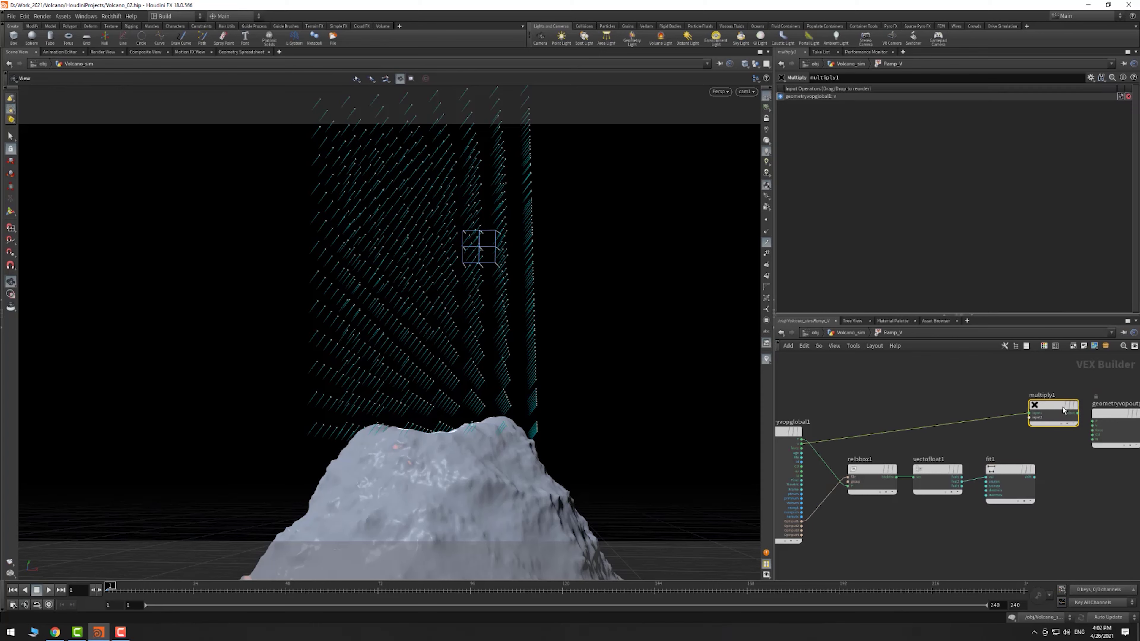
left_click(1030, 424)
left_click(1033, 477)
middle_click_drag(1078, 467, 982, 467)
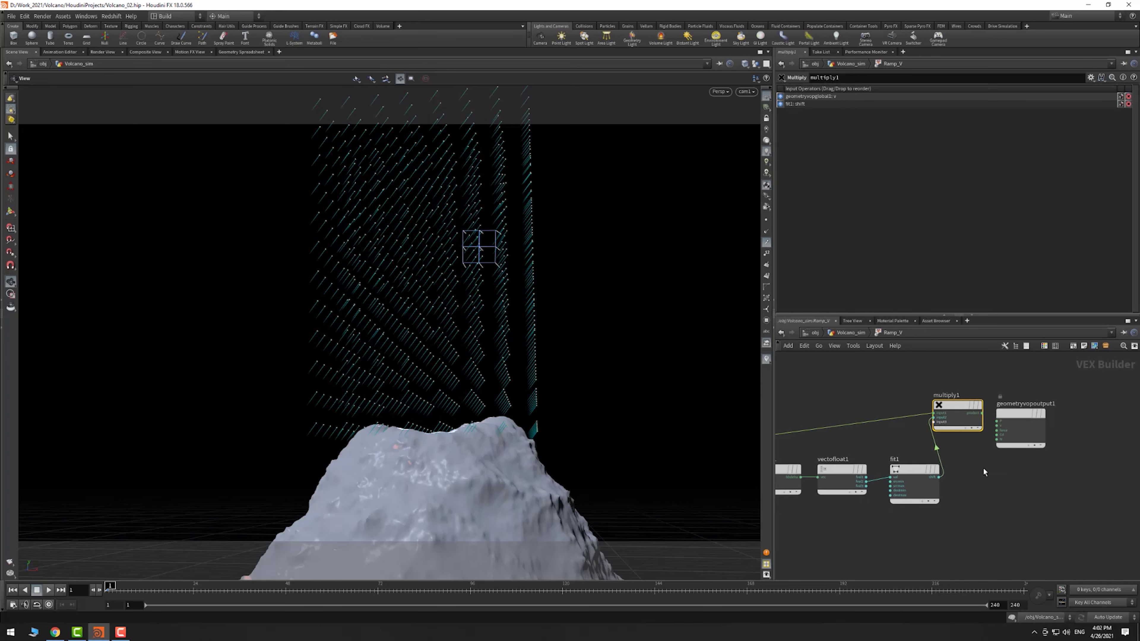
- Wire the Multiply product into v and the Fit Range output into Cd of the geometry output node, moved farther from Multiply
left_click_drag(1016, 416, 1064, 406)
left_click(982, 418)
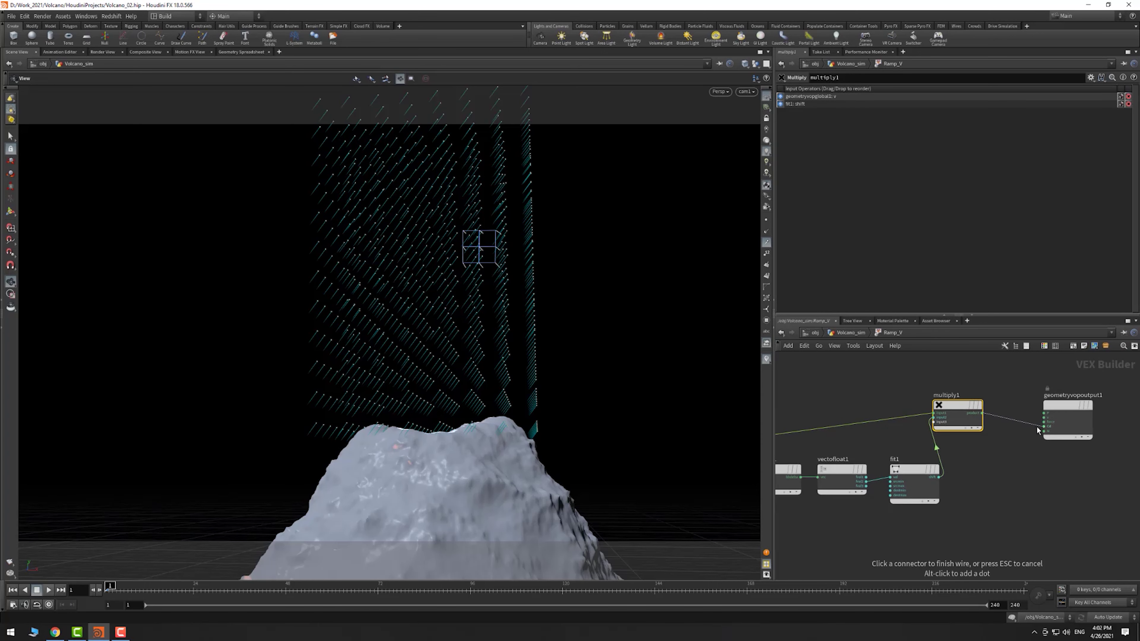
left_click(1044, 417)
left_click(938, 477)
left_click(1045, 427)
left_click(765, 244)
left_click(765, 243)
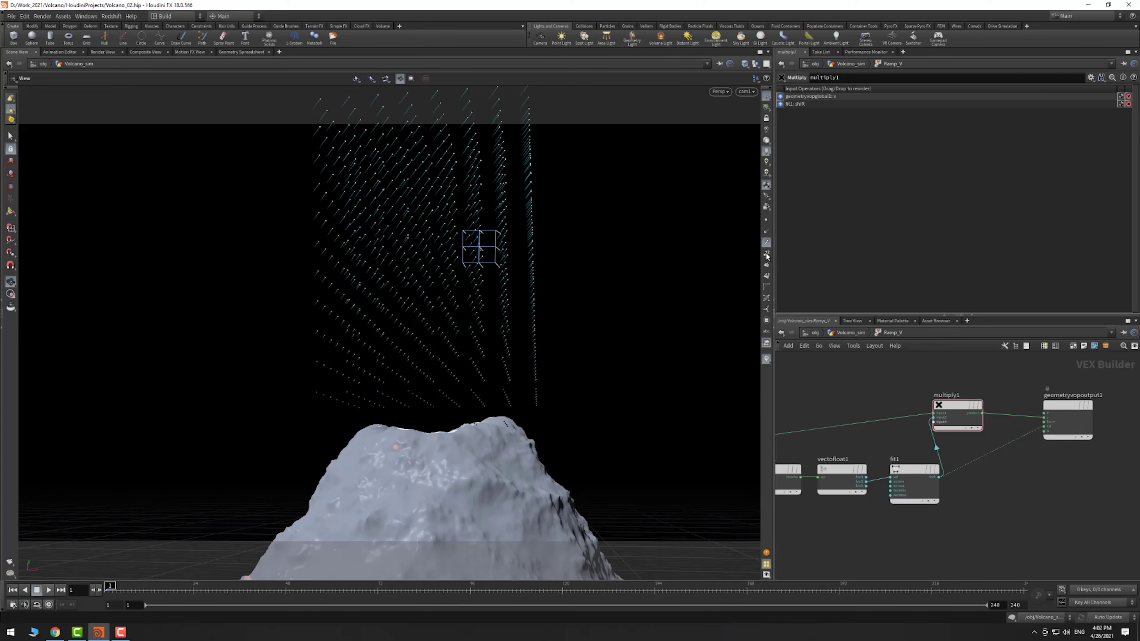
- Promote the Fit Range node's Source Min and Source Max to Ramp_V parameters and return to the Volcano_sim network
middle_click_drag(830, 407, 886, 401)
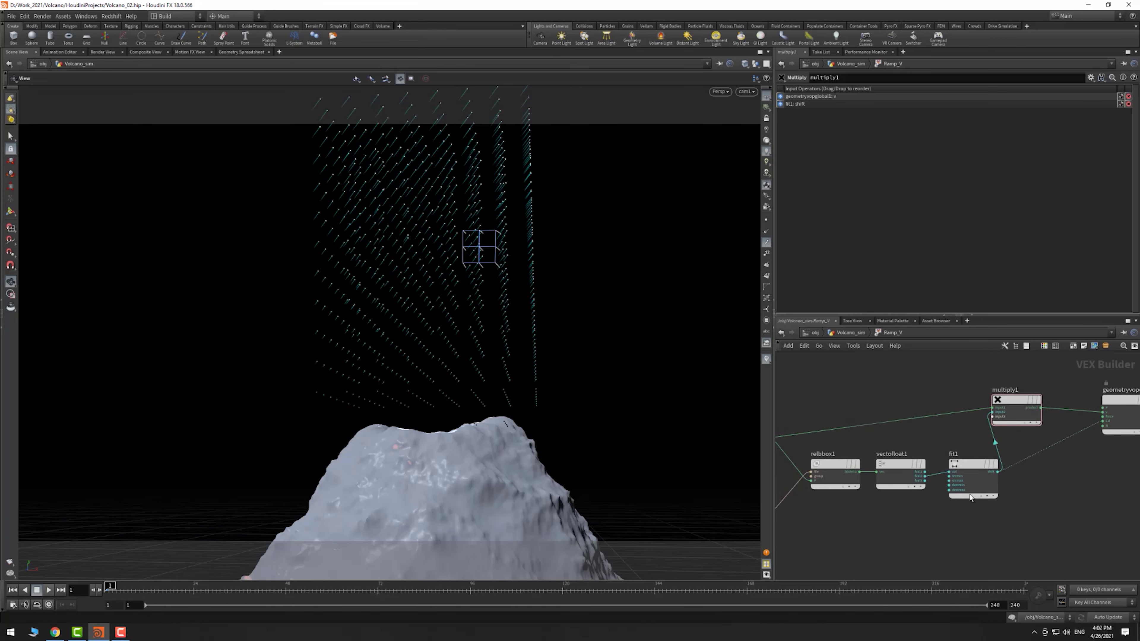
left_click(982, 487)
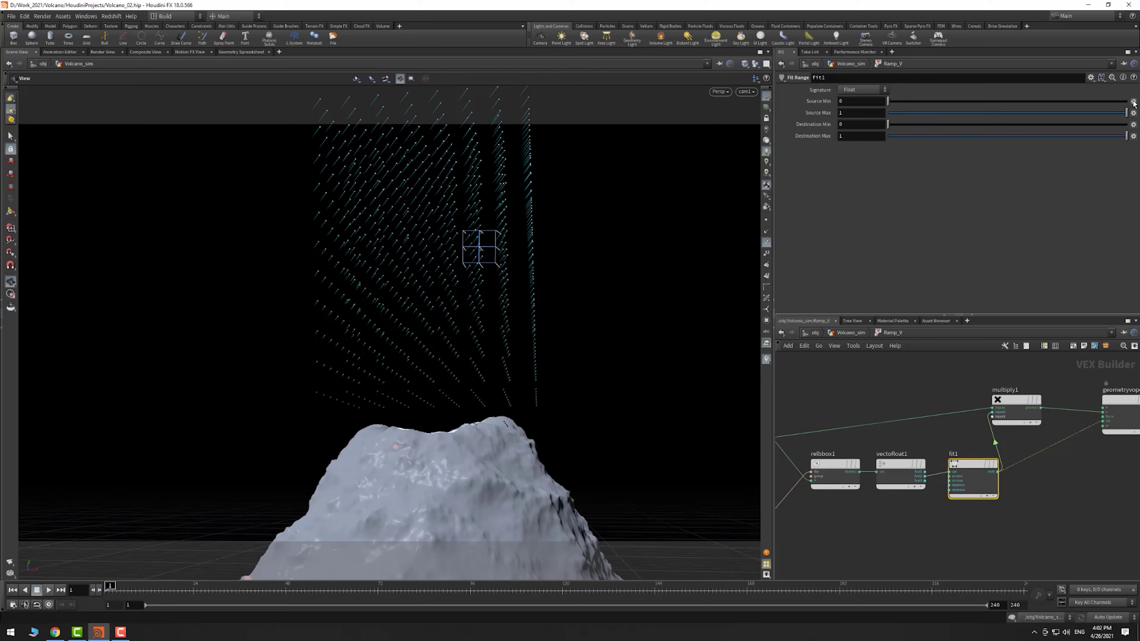
left_click(1132, 114)
left_click(1130, 119)
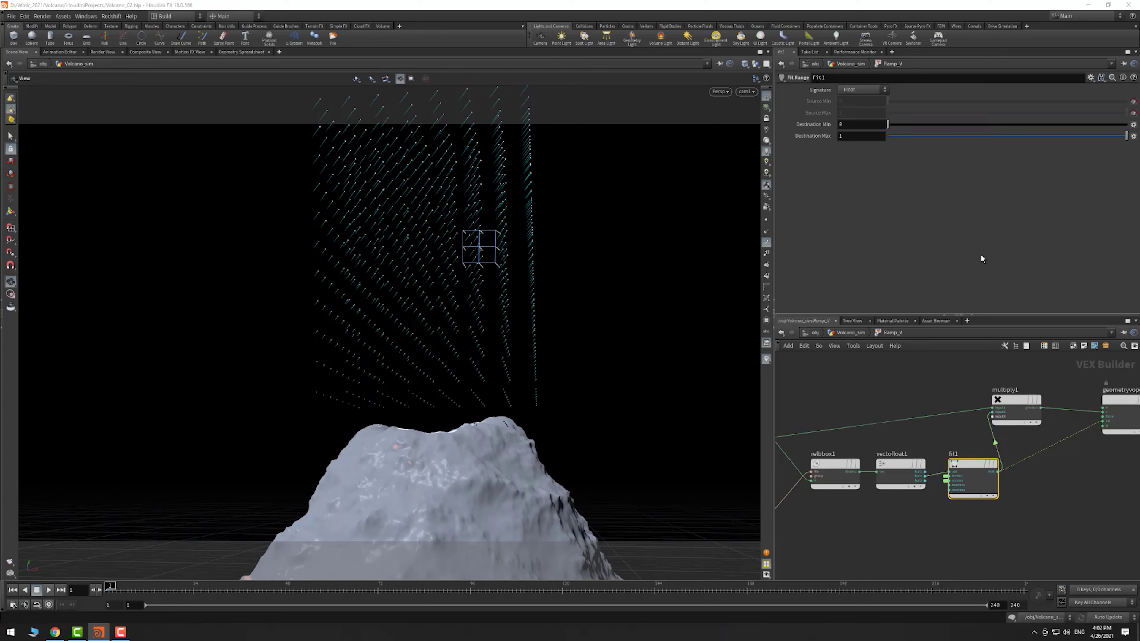
left_click(858, 336)
- Set Ramp_V's minimum source value to -0.1
left_click(846, 243)
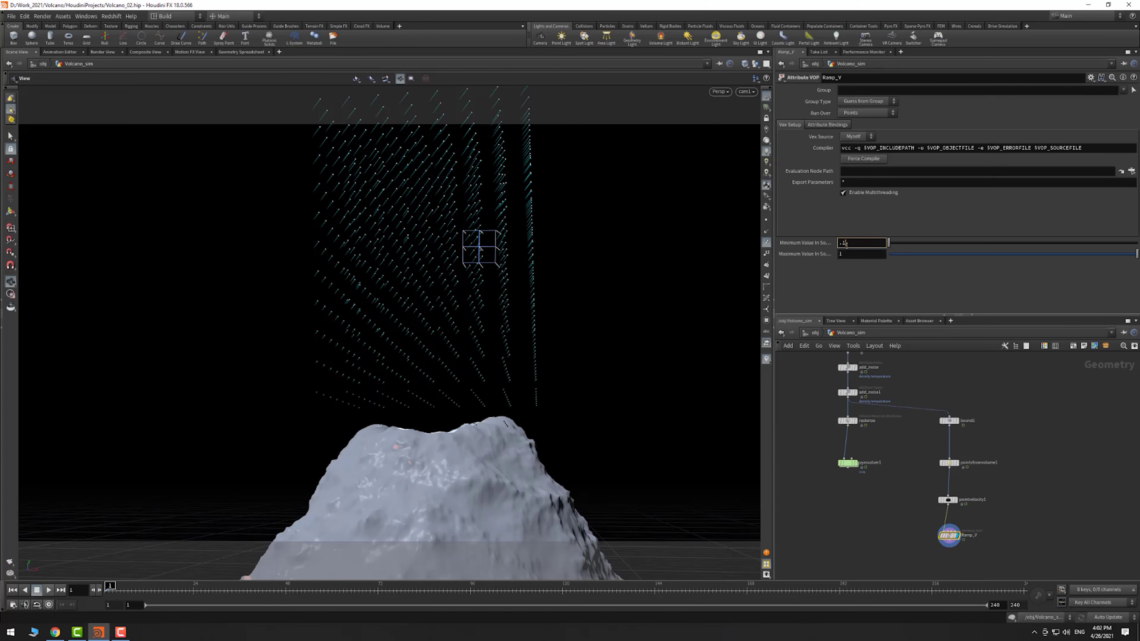
type(".1")
key("Return")
left_click(839, 242)
type("-")
key("Return")
- Place a copy of the rasterize node (Volume Rasterize Attributes) below Ramp_V and wire Ramp_V into it
middle_click_drag(876, 520, 890, 483)
left_click(964, 506)
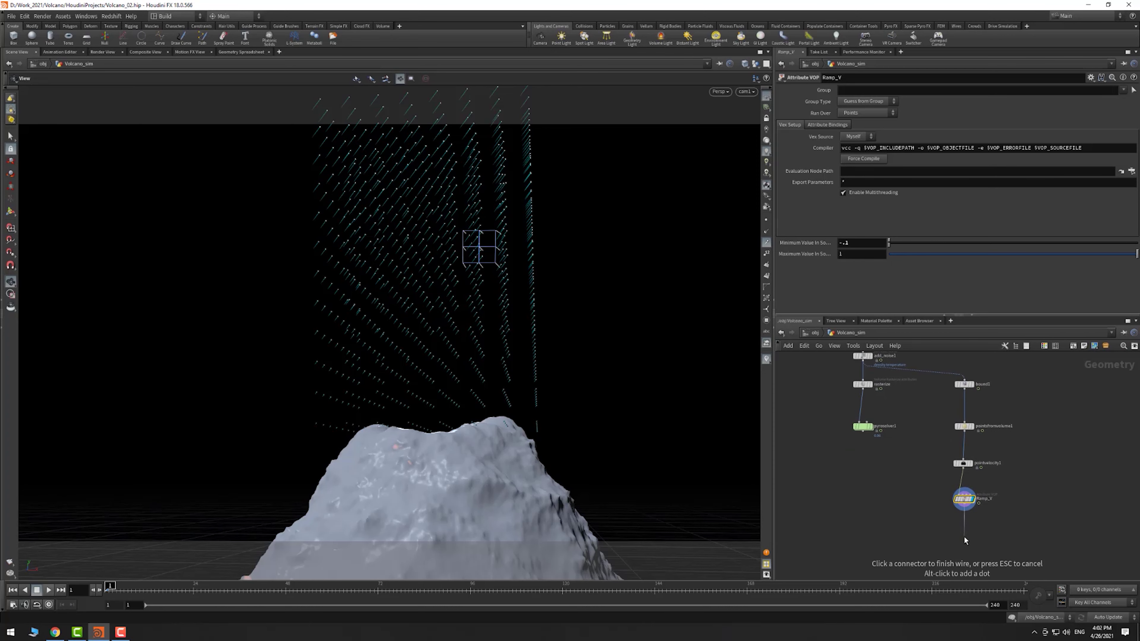
middle_click_drag(964, 539, 965, 524)
key("Tab")
left_click(937, 507)
scroll(902, 521, "down", 3)
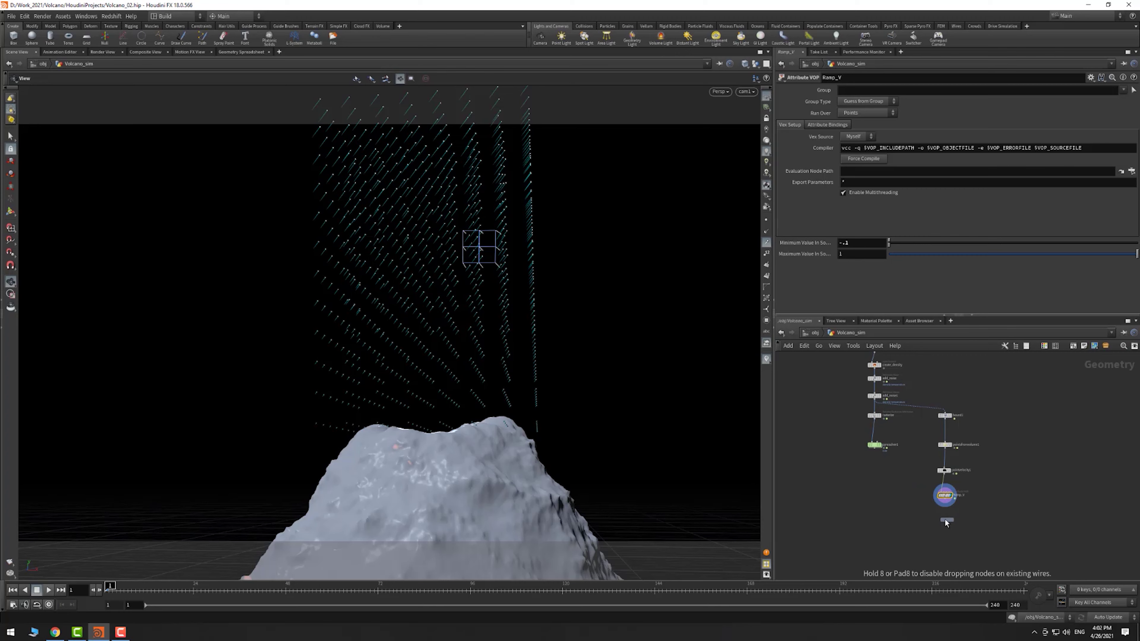
left_click(944, 520)
scroll(949, 521, "up", 4)
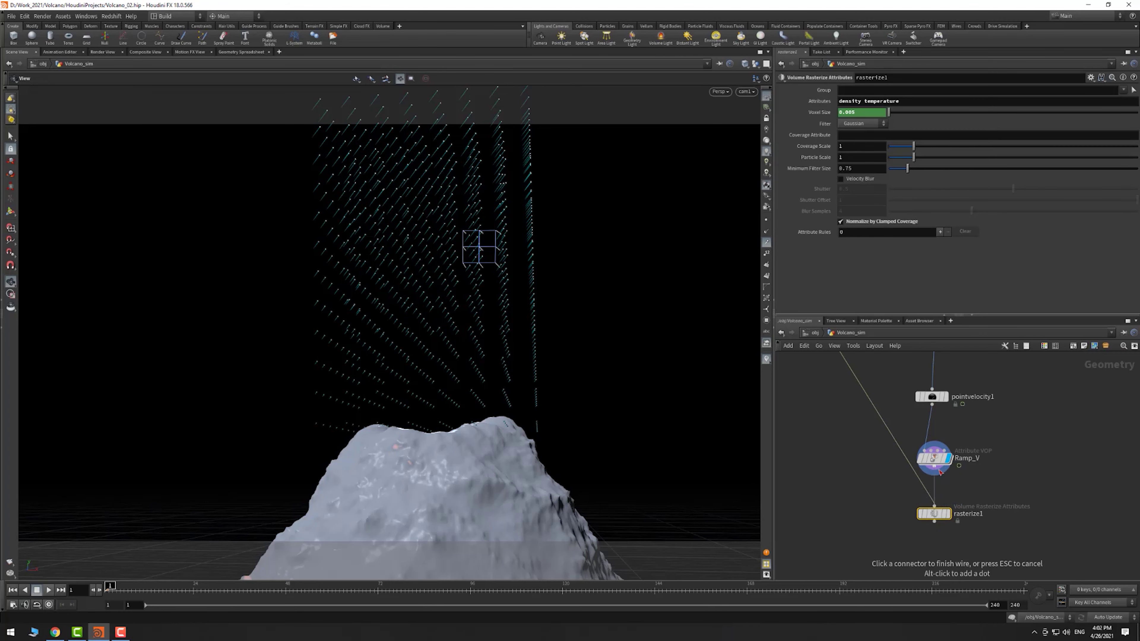
scroll(981, 512, "down", 2)
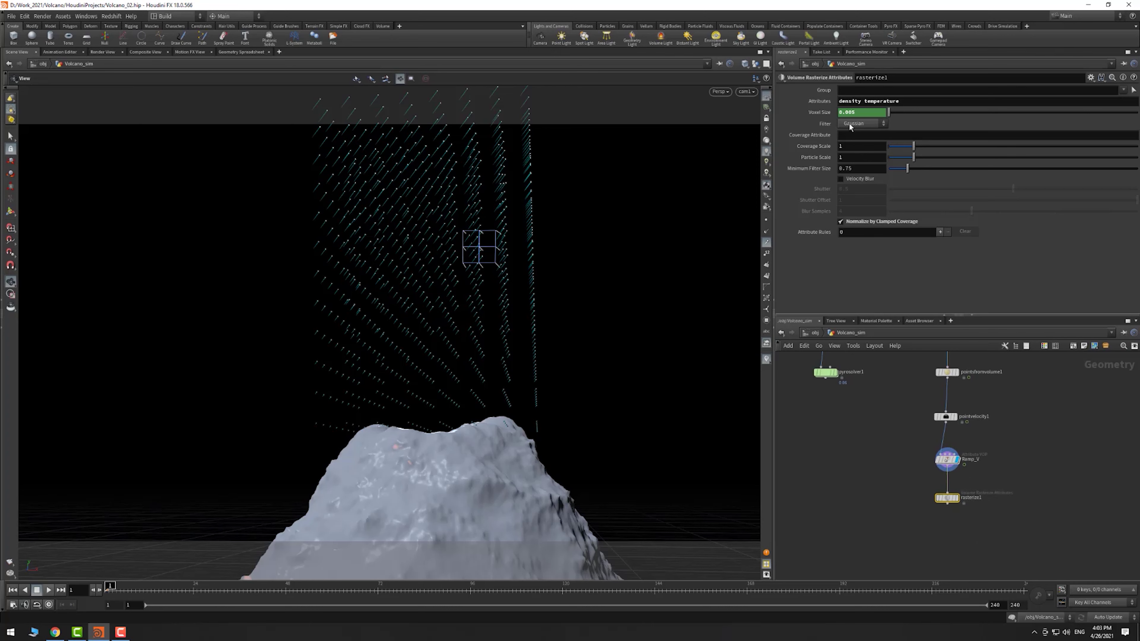
- Delete the voxel size channel on the new rasterize node, set Voxel Size to 0.25 and display the node
right_click(826, 113)
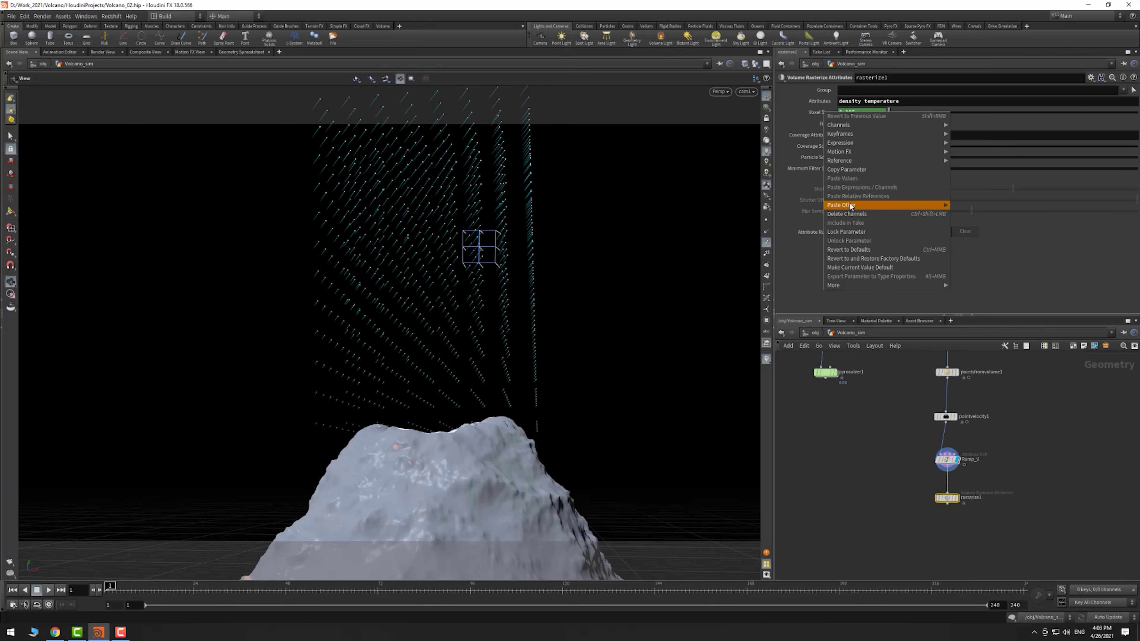
left_click(846, 214)
left_click(856, 113)
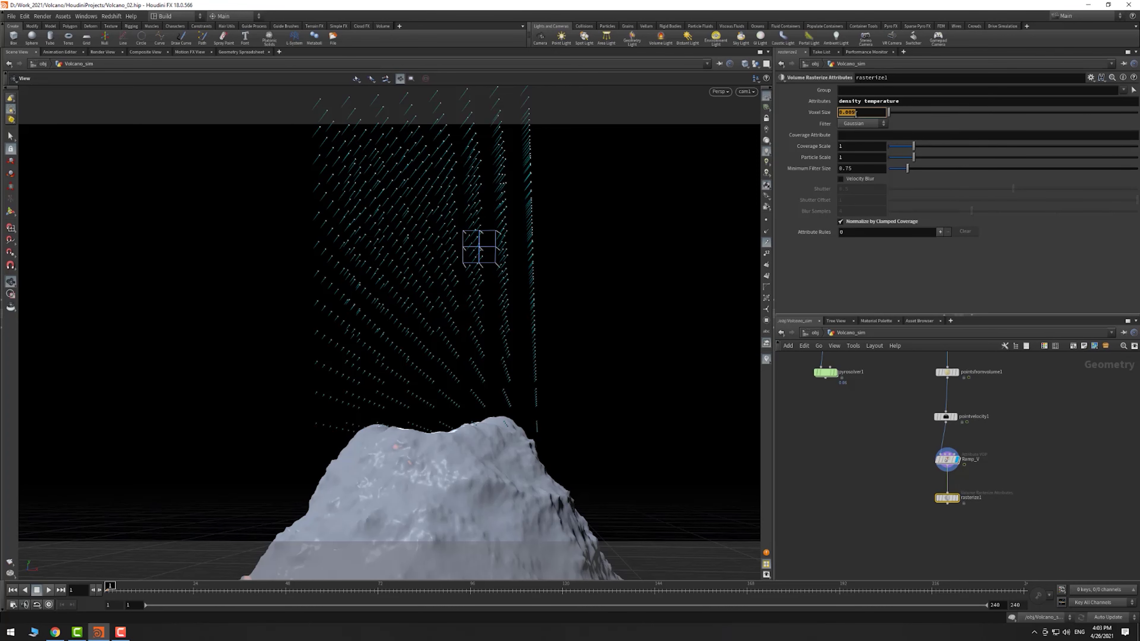
type(".25")
key("Return")
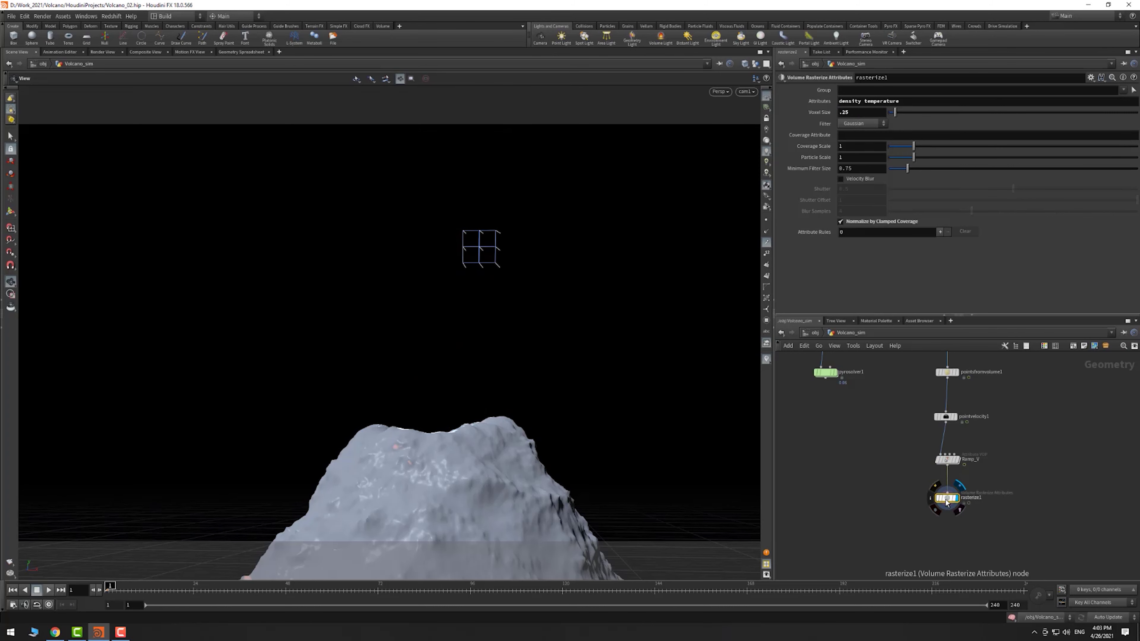
- Set the new rasterize node's attributes to v only, replacing density and temperature
middle_click_drag(889, 506, 903, 493)
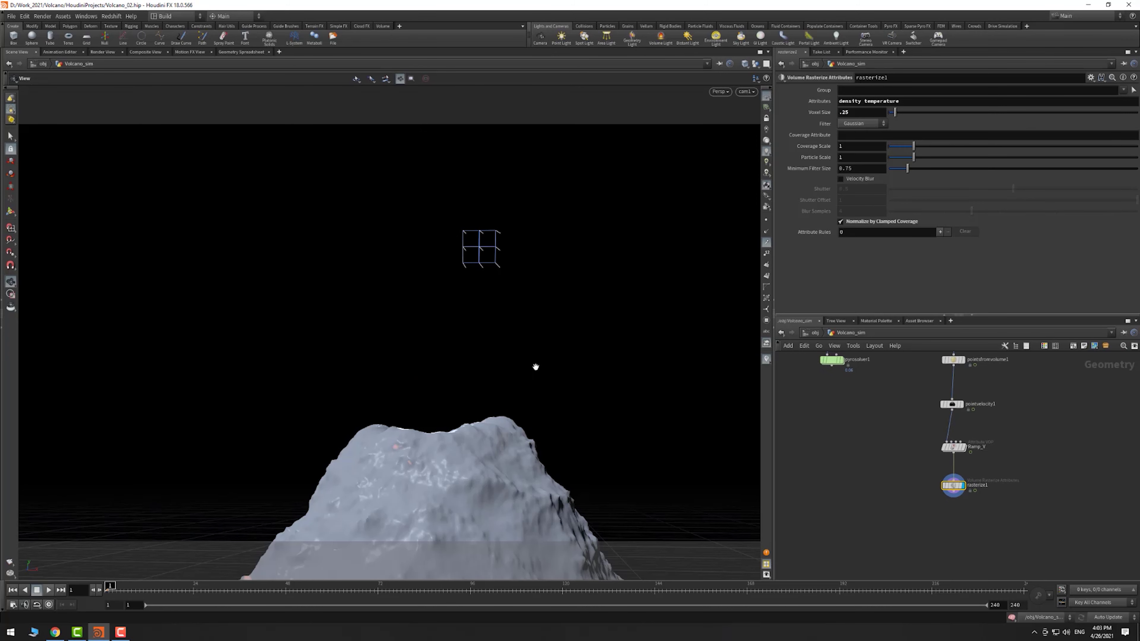
left_click(913, 102)
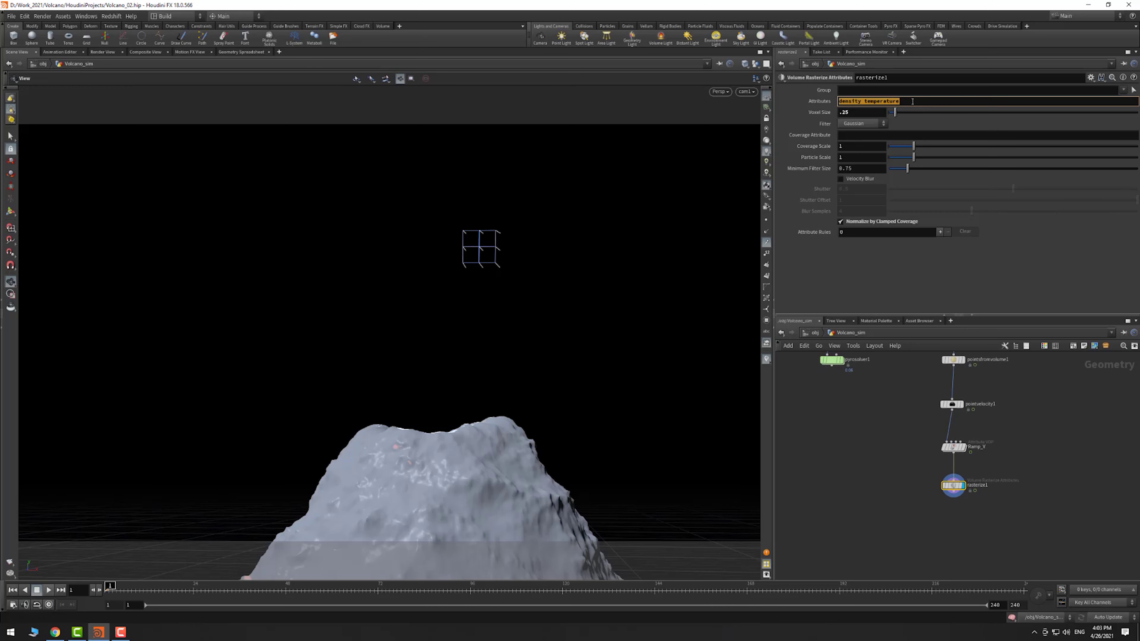
type("v")
key("Return")
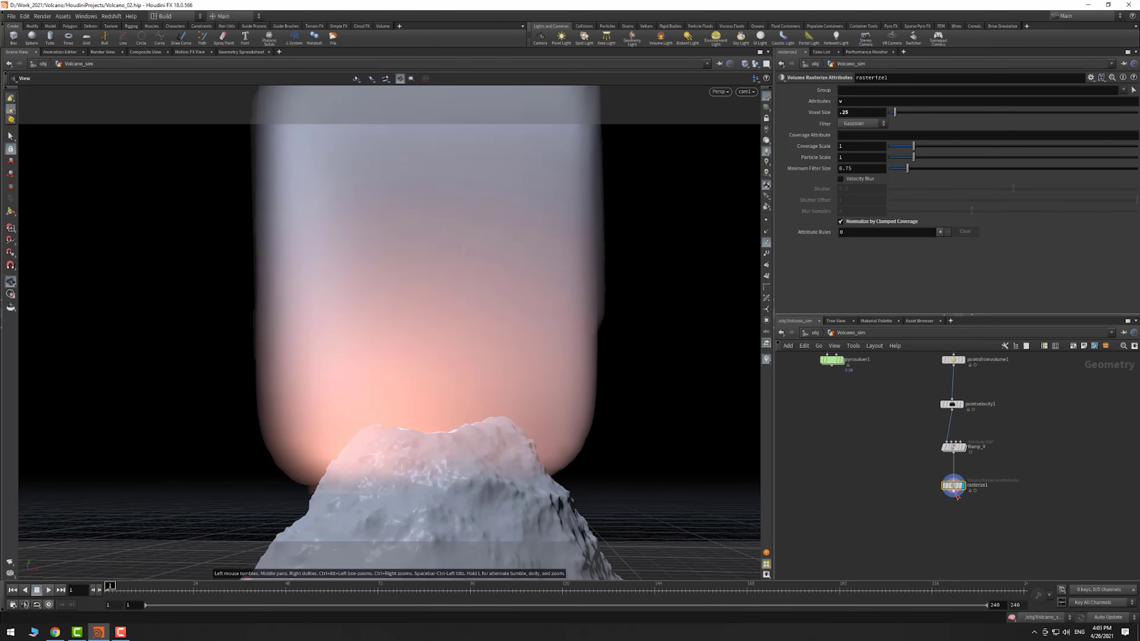
- Append a Null node after the new rasterize node, rename it Out_vel, then display and copy it
key("Tab")
type("nu")
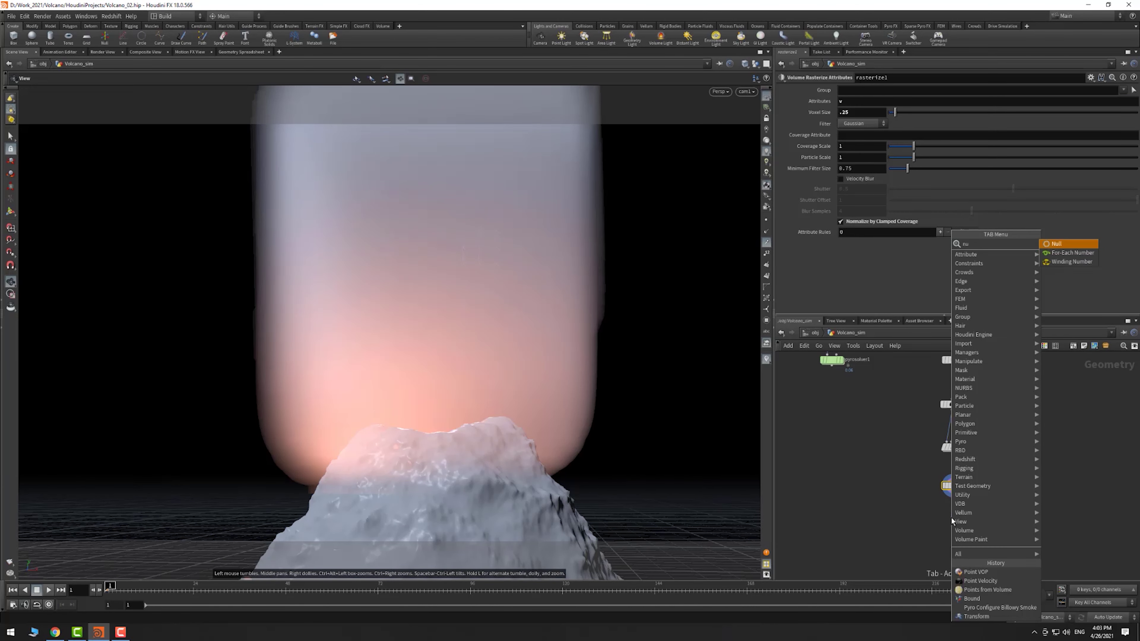
key("Return")
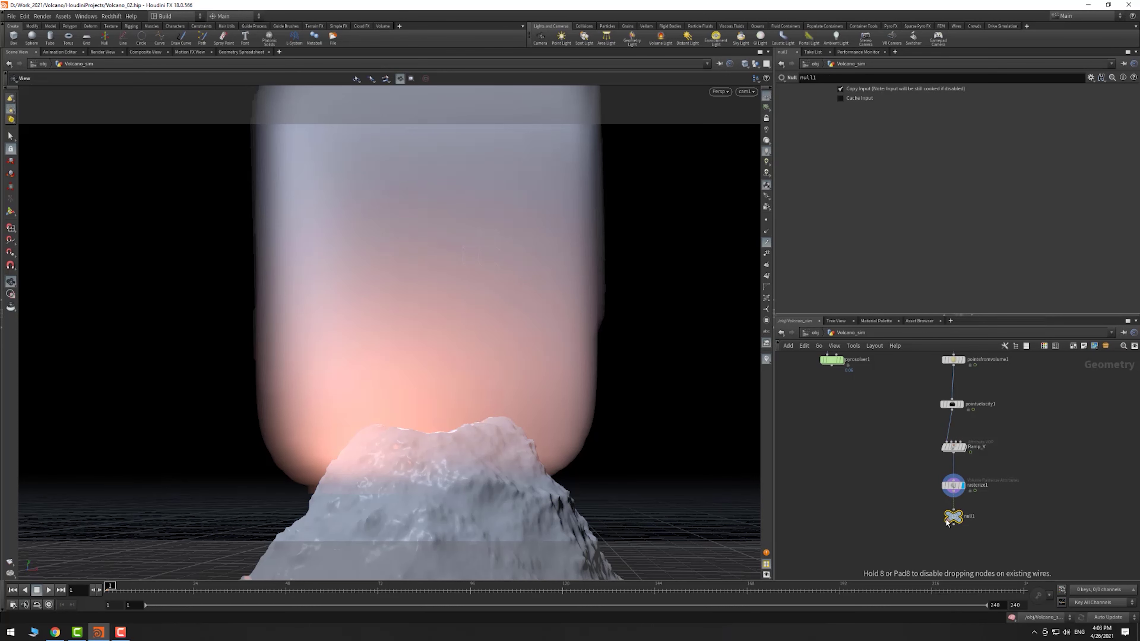
double_click(970, 517)
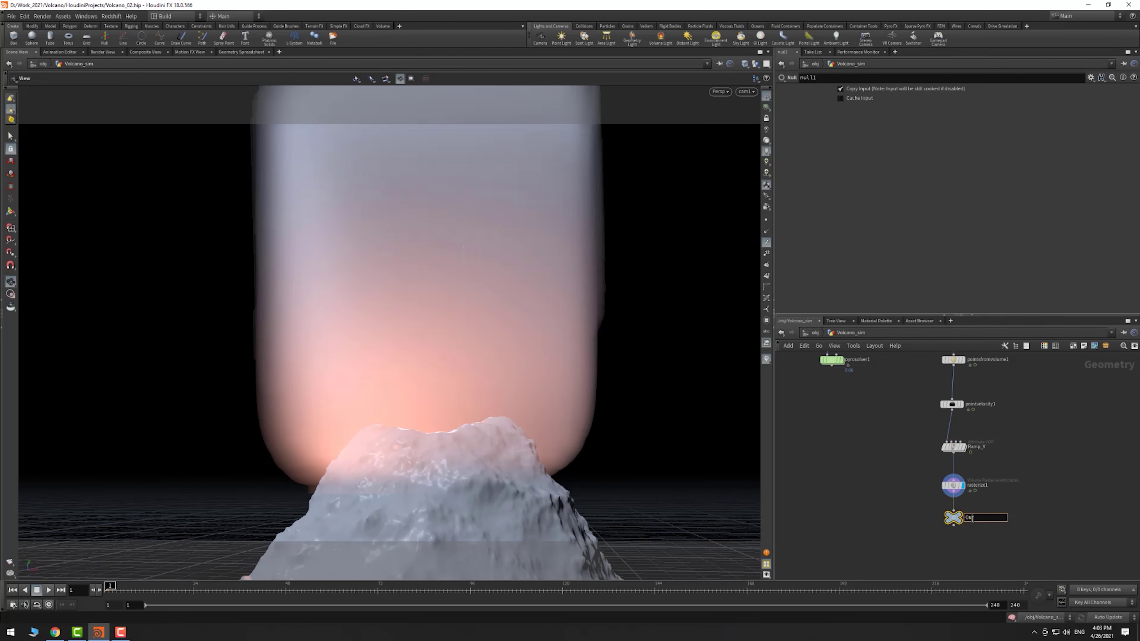
type("Out_vel")
key("Return")
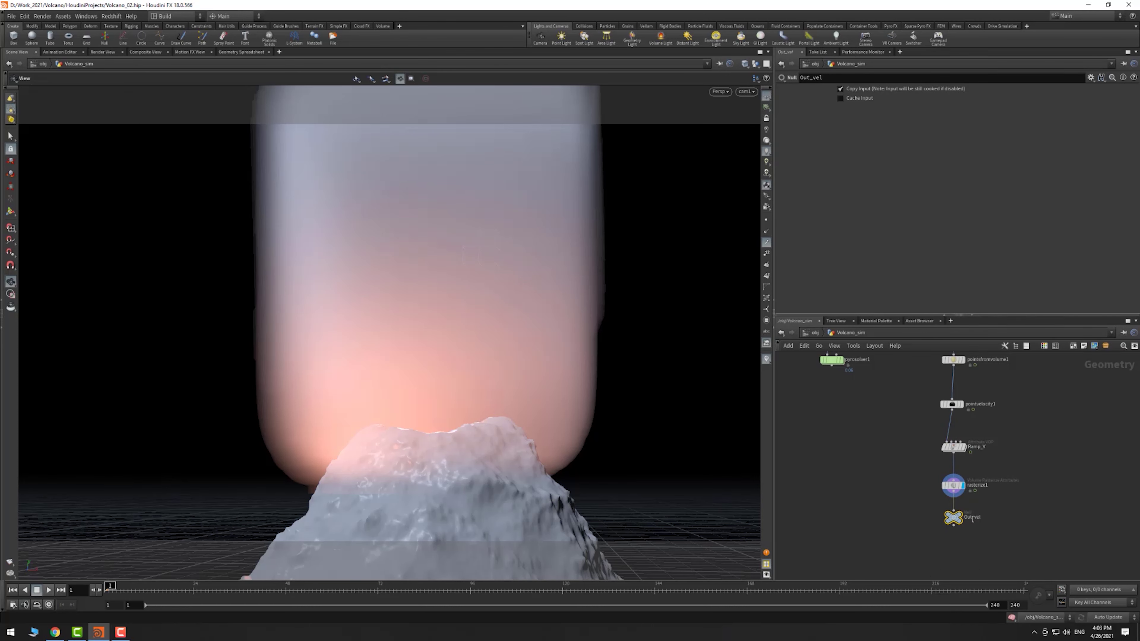
left_click(960, 516)
- Move the pyro solver node down below the velocity branch and allow editing of its contents
middle_click_drag(874, 463, 901, 546)
left_click(858, 443)
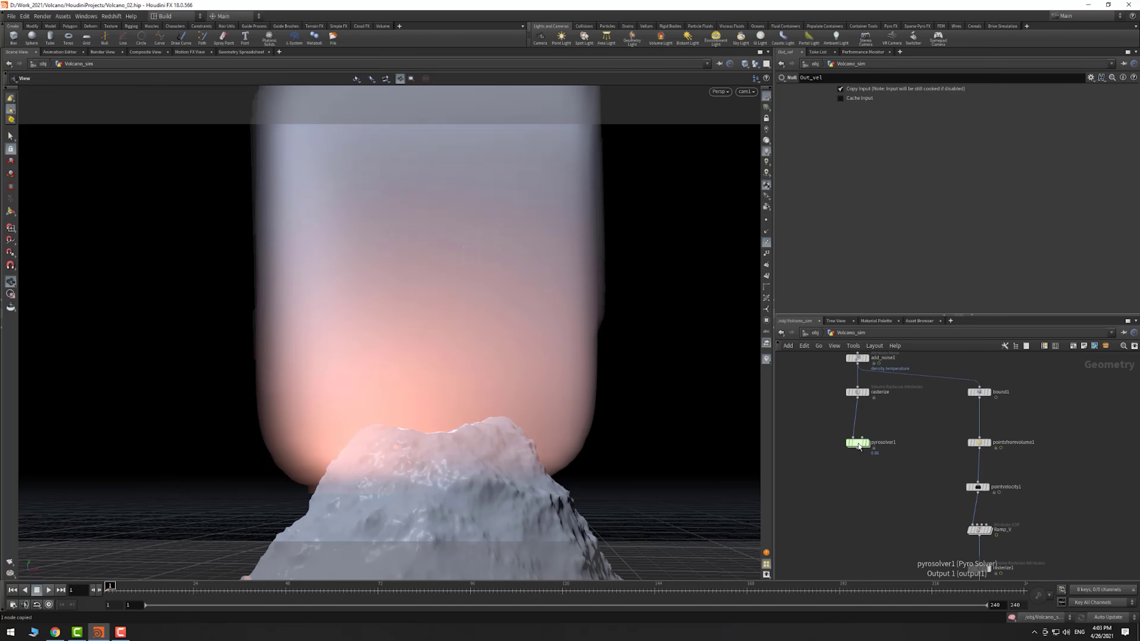
scroll(861, 450, "down", 4)
left_click_drag(860, 446, 860, 514)
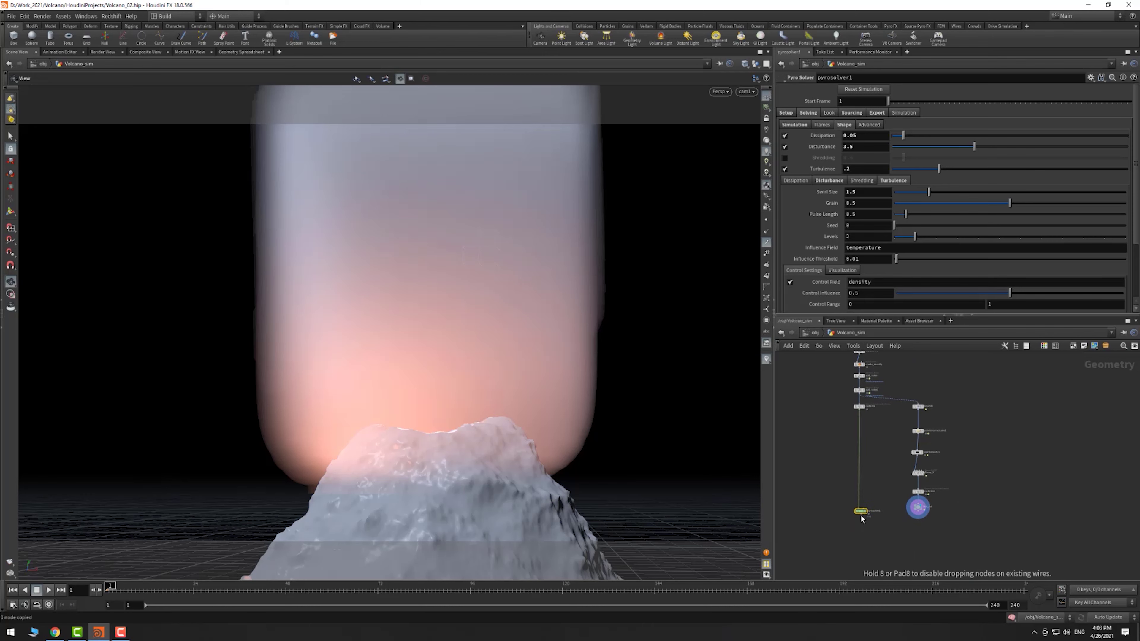
right_click(860, 532)
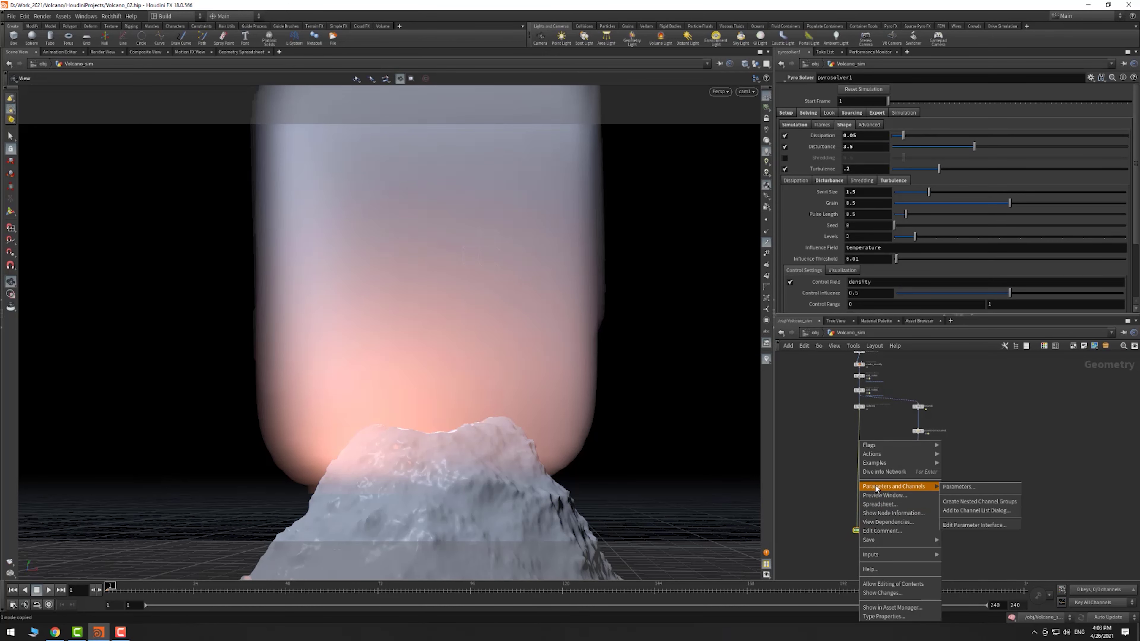
left_click(880, 582)
scroll(860, 539, "up", 4)
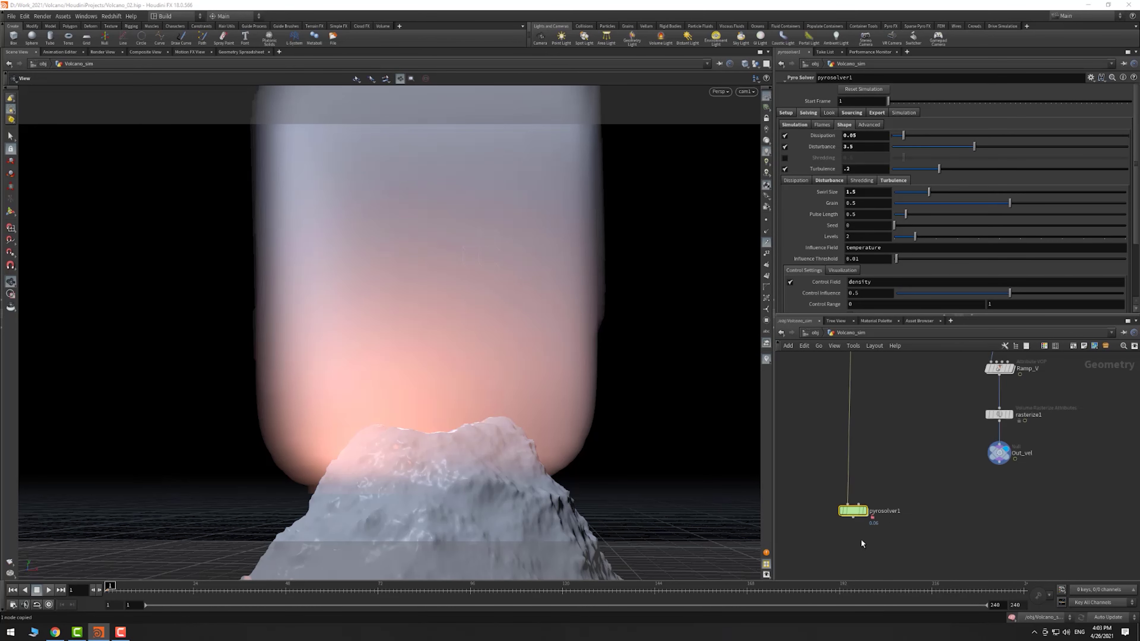
- Inside the pyro solver's dopnet1, move the source_burn node up to make room and add a Volume Source node beside it
double_click(853, 505)
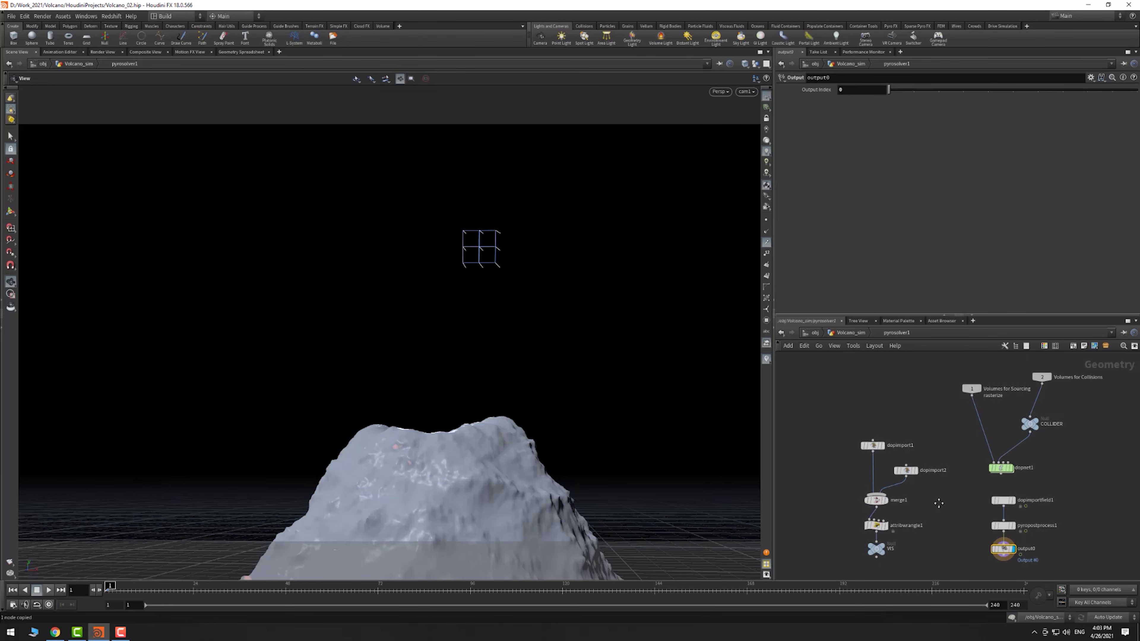
double_click(965, 472)
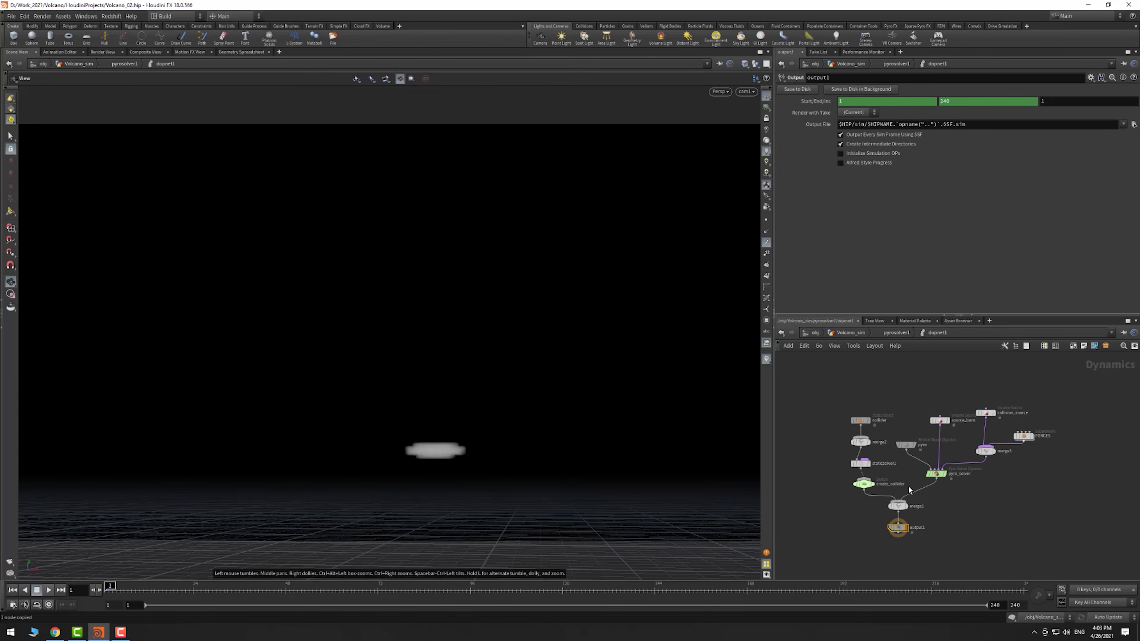
middle_click_drag(984, 517, 981, 546)
left_click_drag(937, 458, 906, 387)
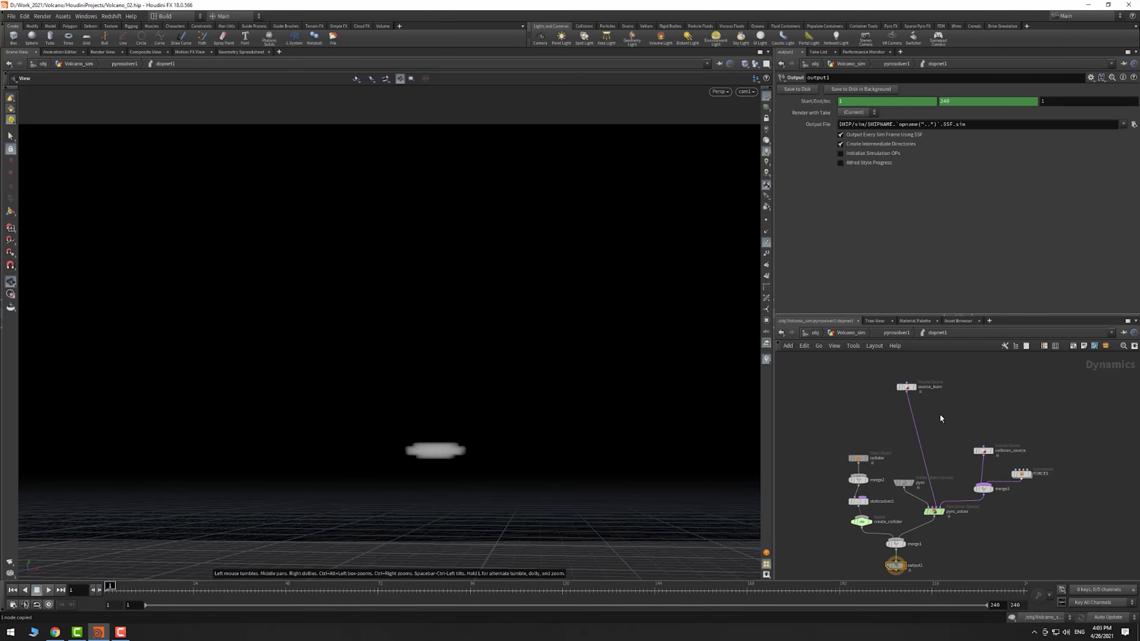
key("Tab")
type("vol")
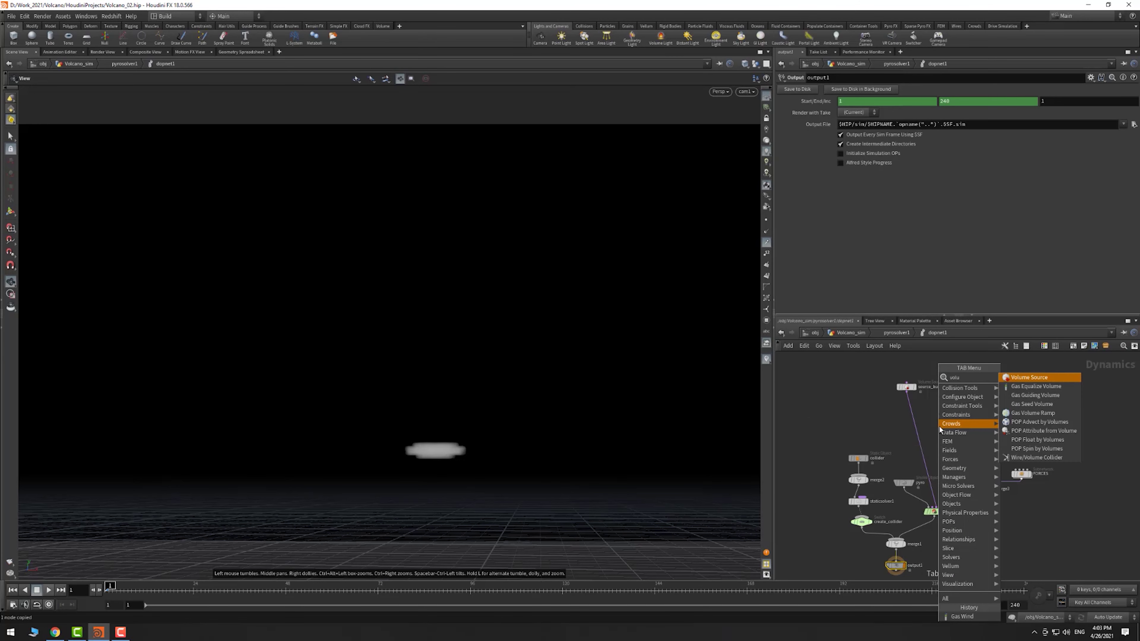
key("Return")
left_click(955, 387)
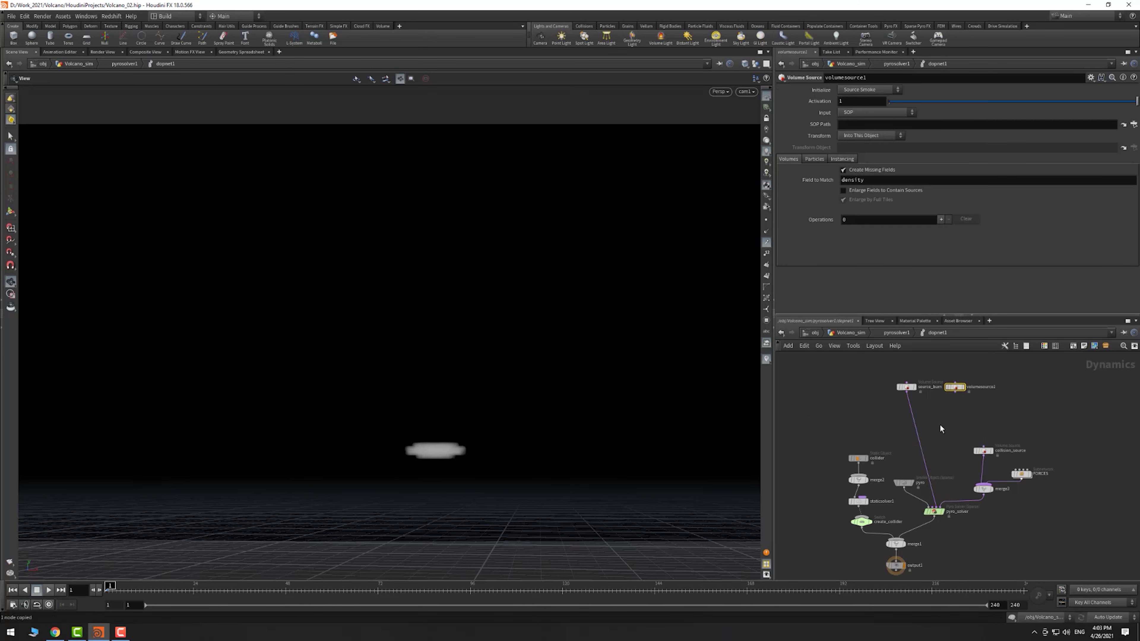
- Insert a Merge node between source_burn and the pyro solver and connect the new Volume Source to it
key("Tab")
type("mer")
key("Return")
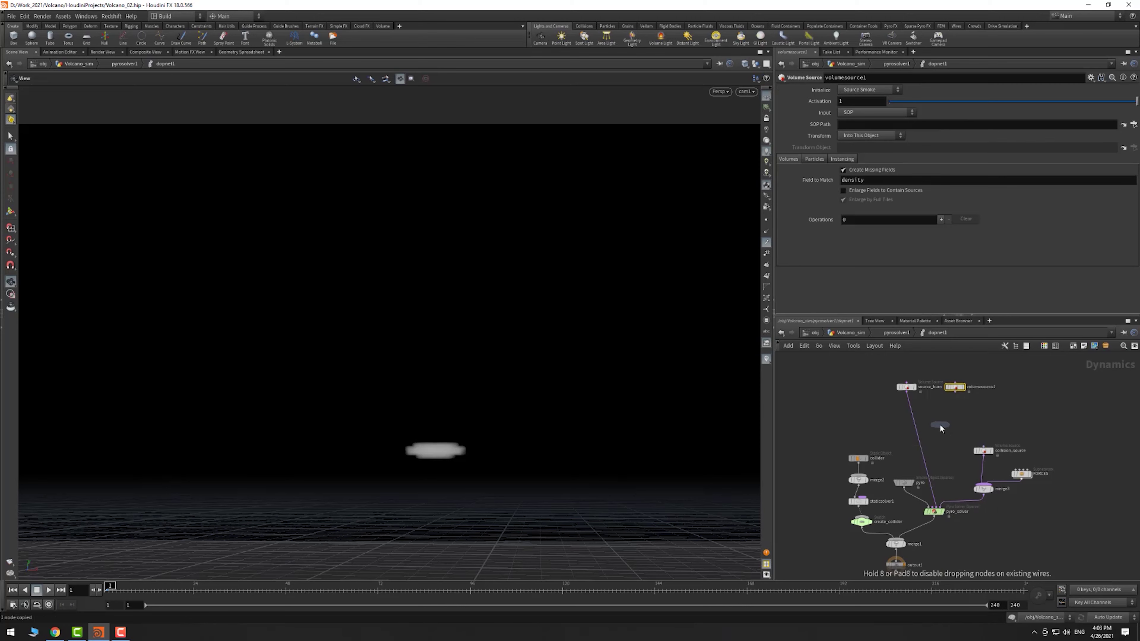
left_click(908, 414)
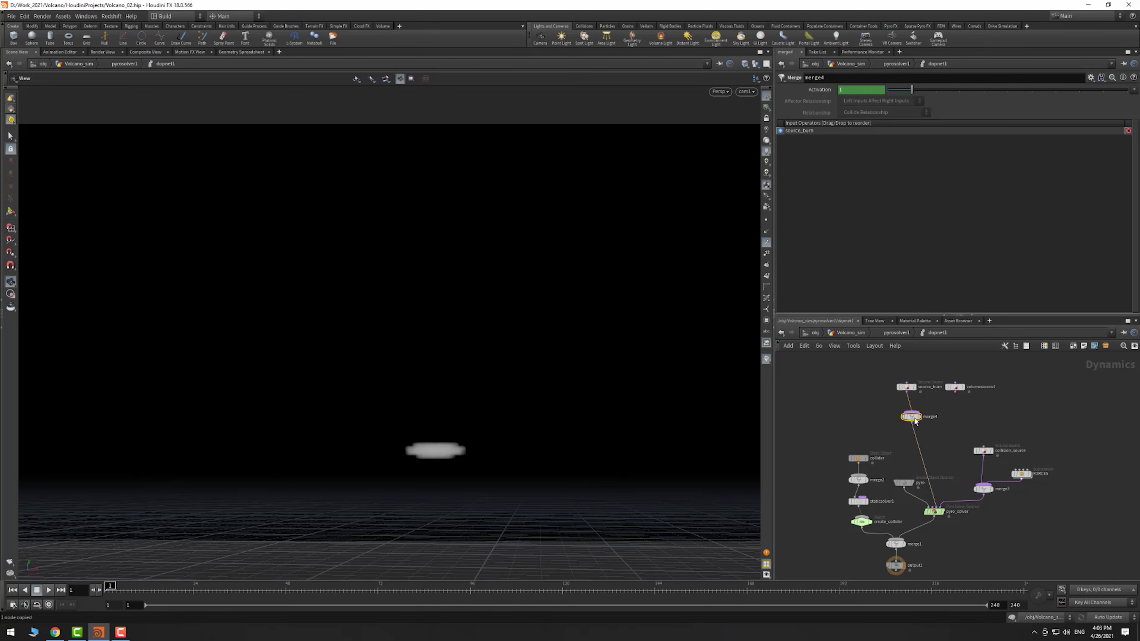
left_click_drag(911, 416, 930, 421)
left_click(929, 417)
left_click(959, 393)
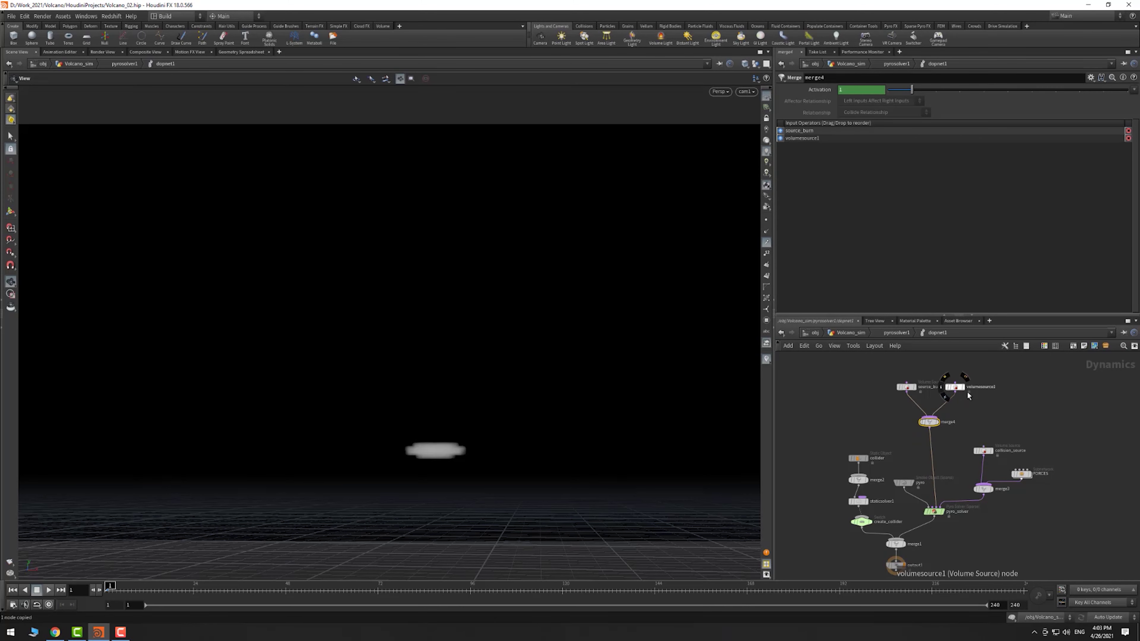
- Point the new Volume Source node's SOP Path to /obj/Volcano_sim/Out_vel and initialize it as Source Smoke
left_click(956, 387)
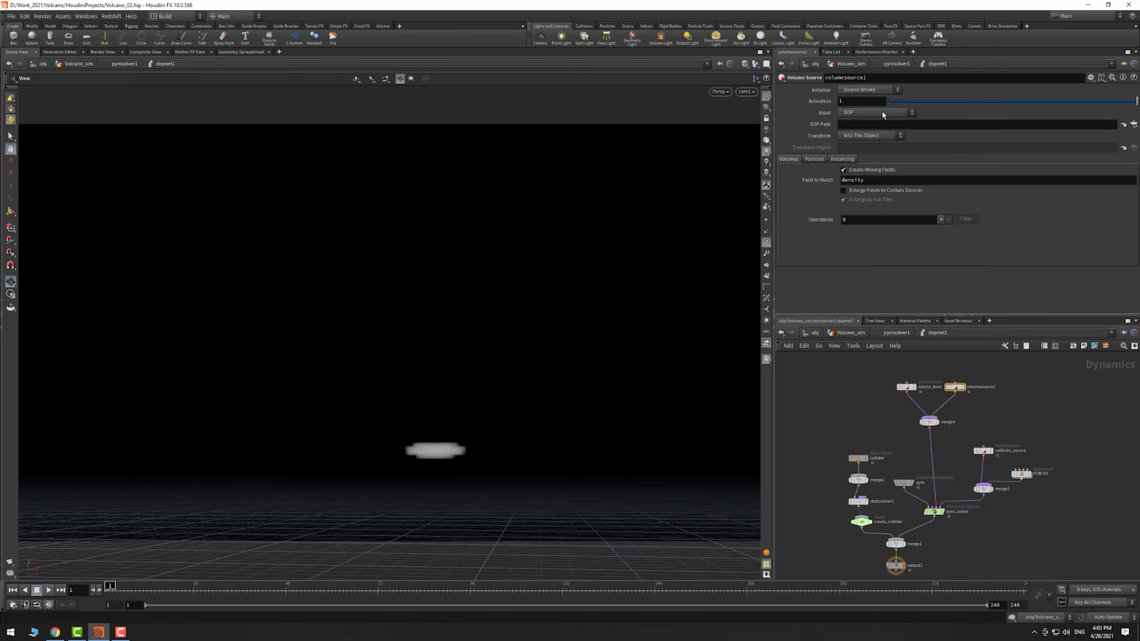
left_click(890, 125)
type("/obj/Volcano_sim/Out_vel")
key("Return")
left_click(872, 92)
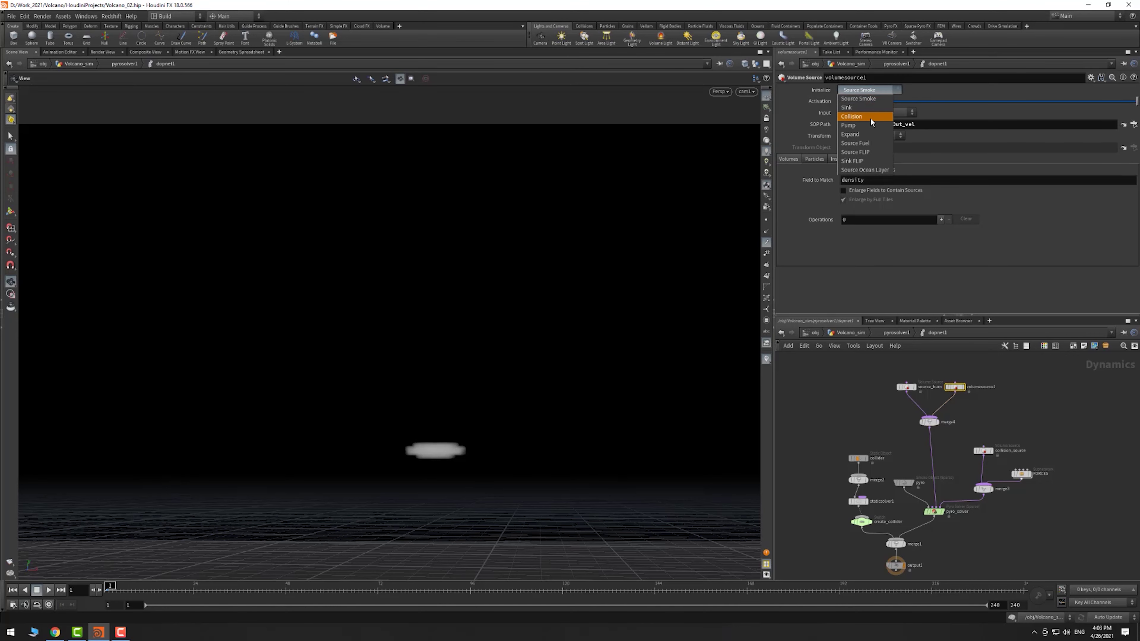
left_click(867, 99)
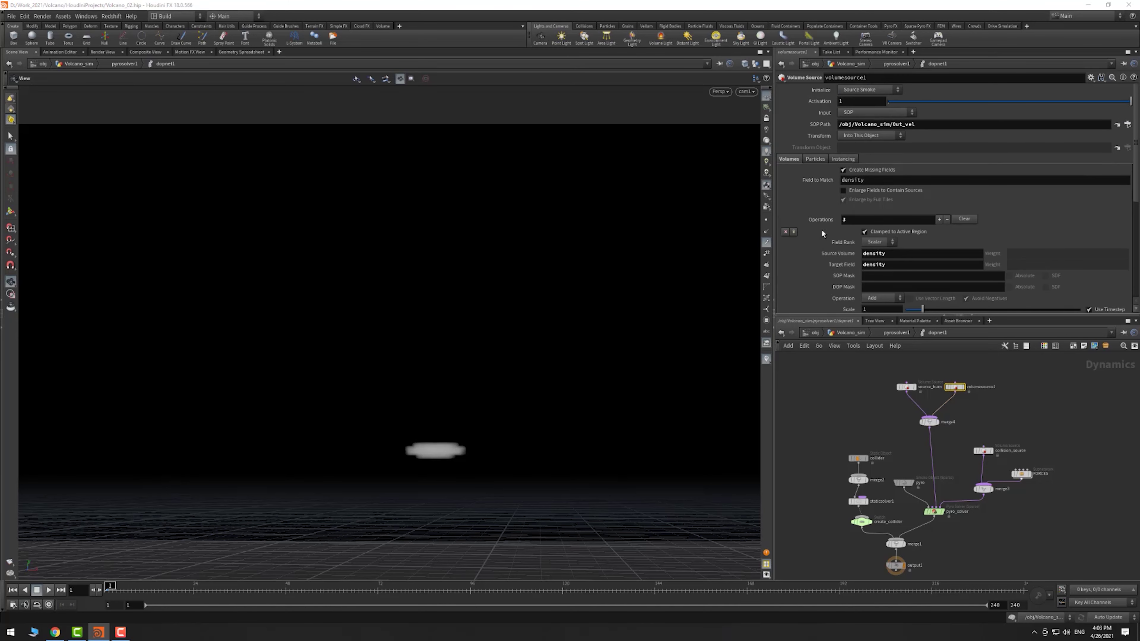
- Remove the density and temperature operations from the Volume Source, keeping only v to vel with Scale 0.2, and tidy the node layout
scroll(821, 231, "down", 3)
left_click(783, 162)
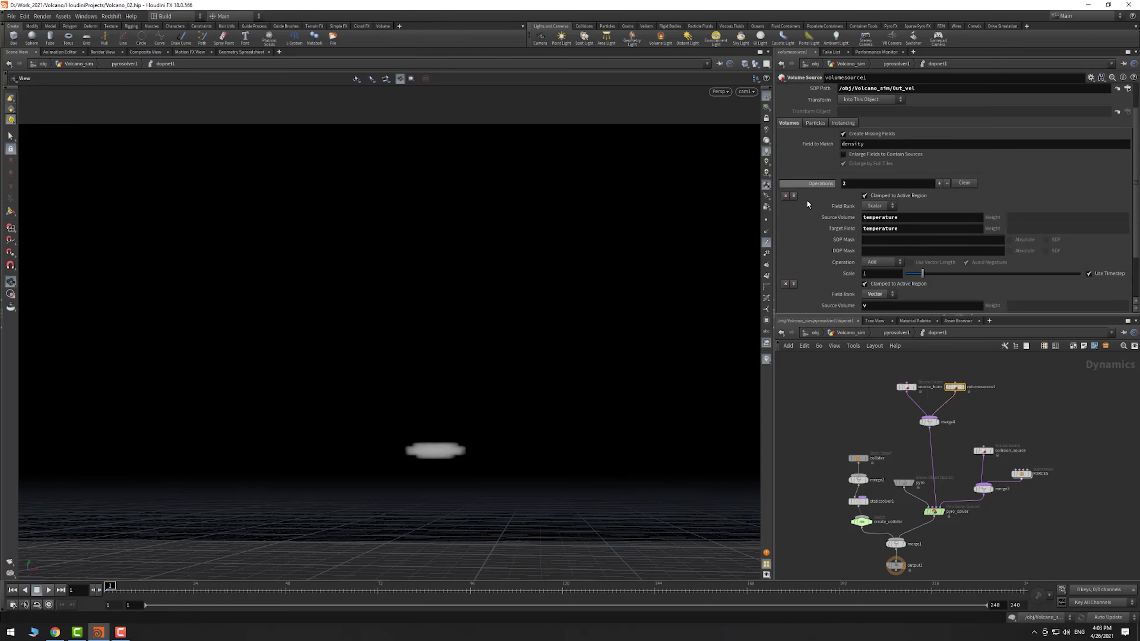
left_click(785, 196)
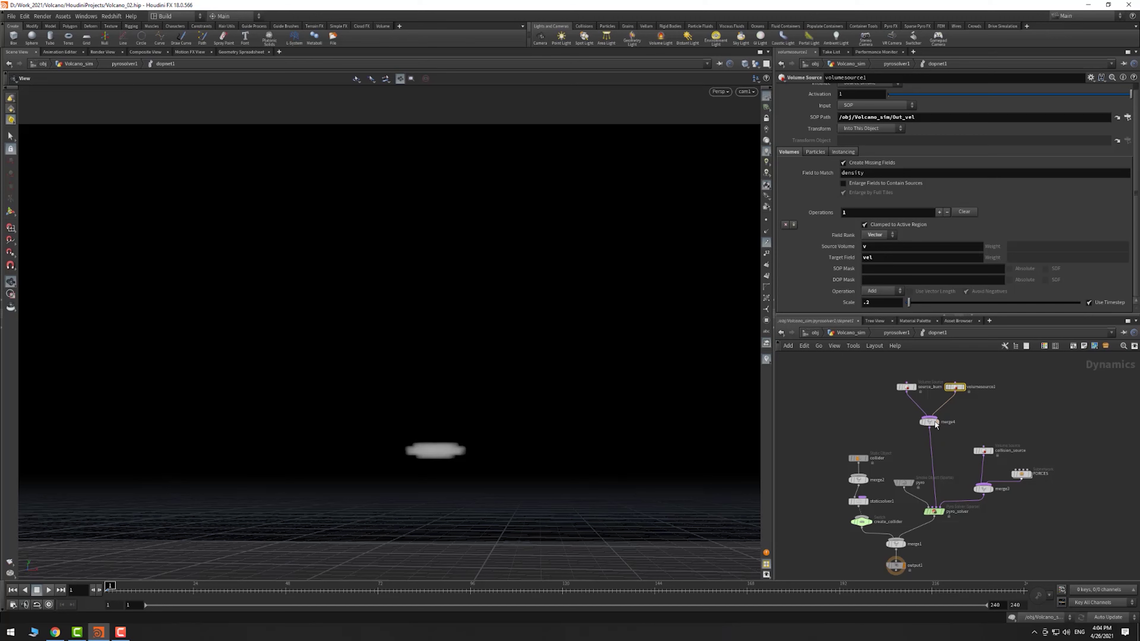
left_click_drag(936, 425, 965, 390)
- Return to the Volcano_sim network, display the pyro solver, play the simulation and go back to frame 60
left_click(864, 333)
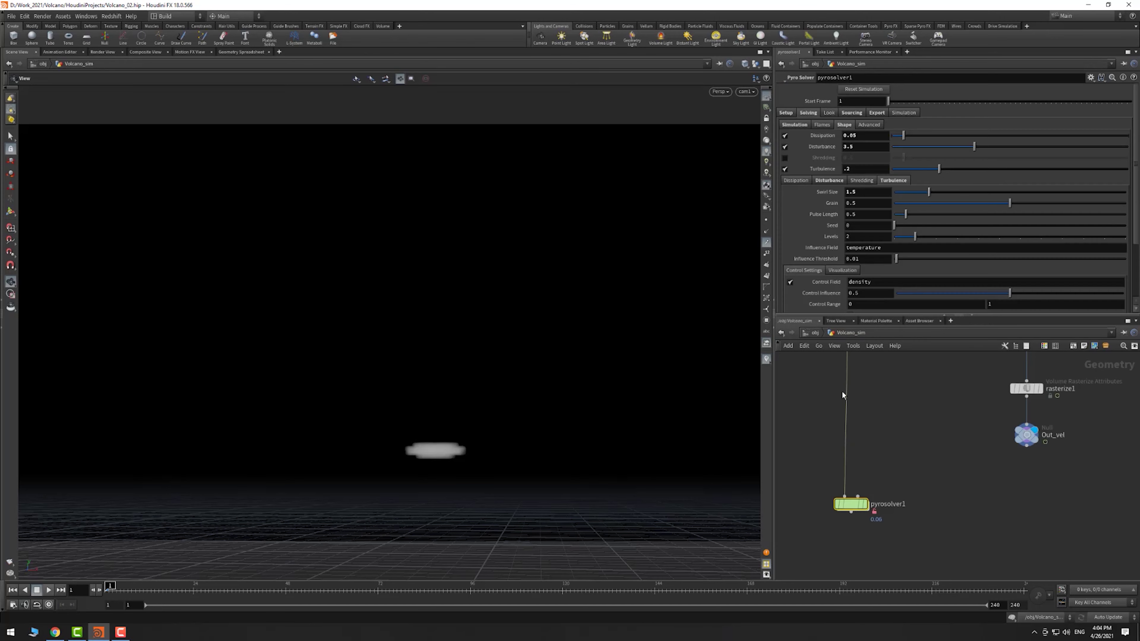
left_click(864, 503)
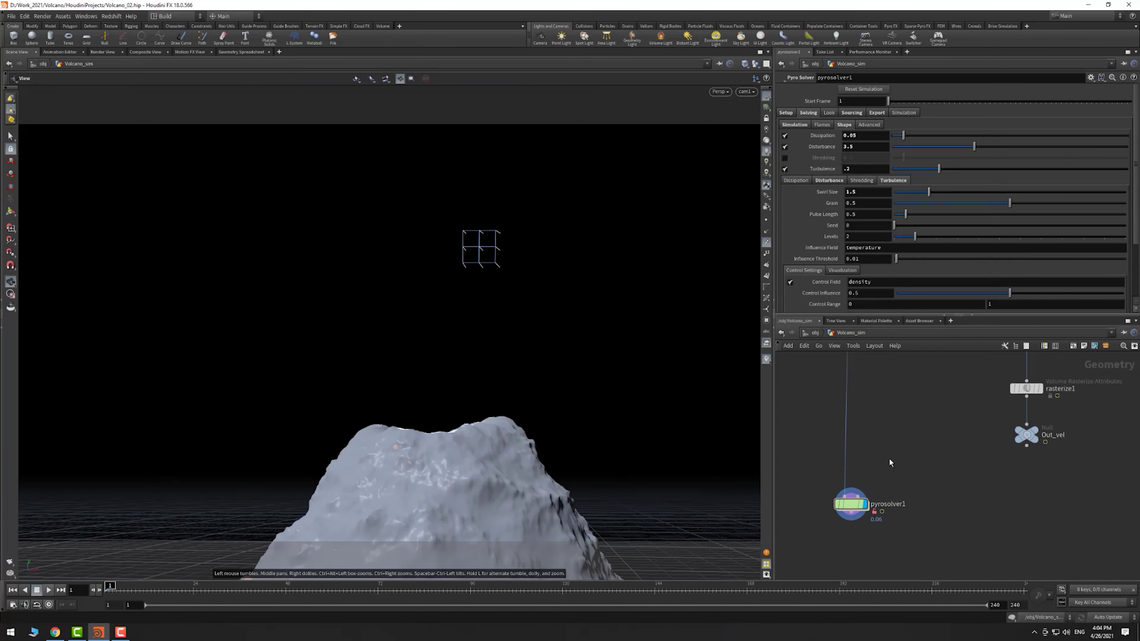
left_click(50, 590)
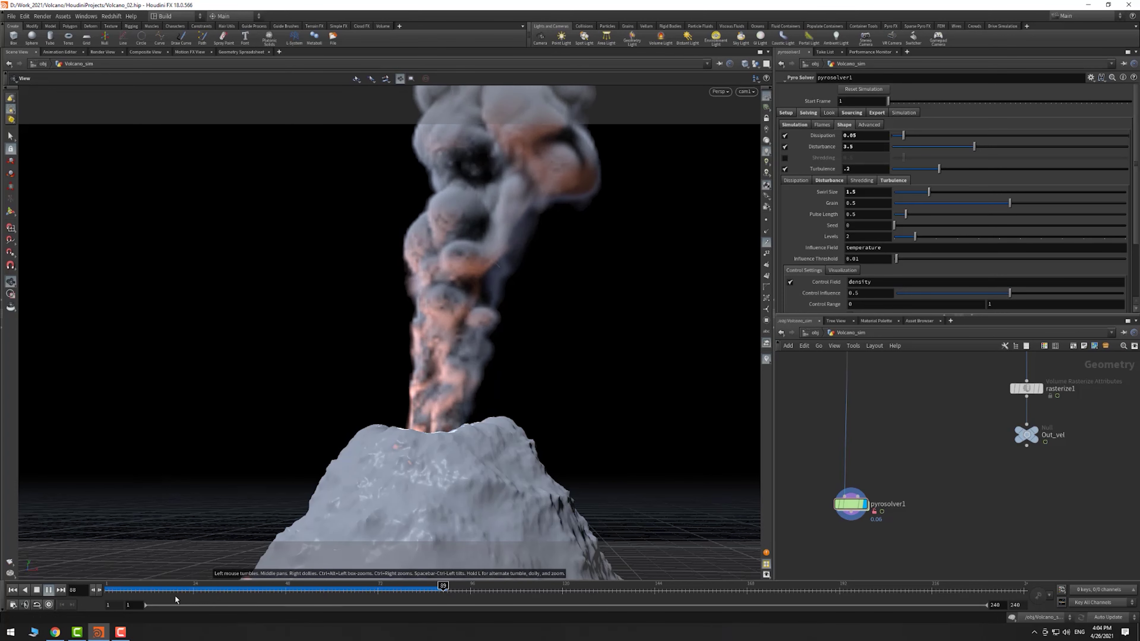
mouse_move(317, 583)
left_mouse_down()
mouse_move(278, 585)
mouse_move(354, 590)
mouse_move(331, 594)
left_mouse_up()
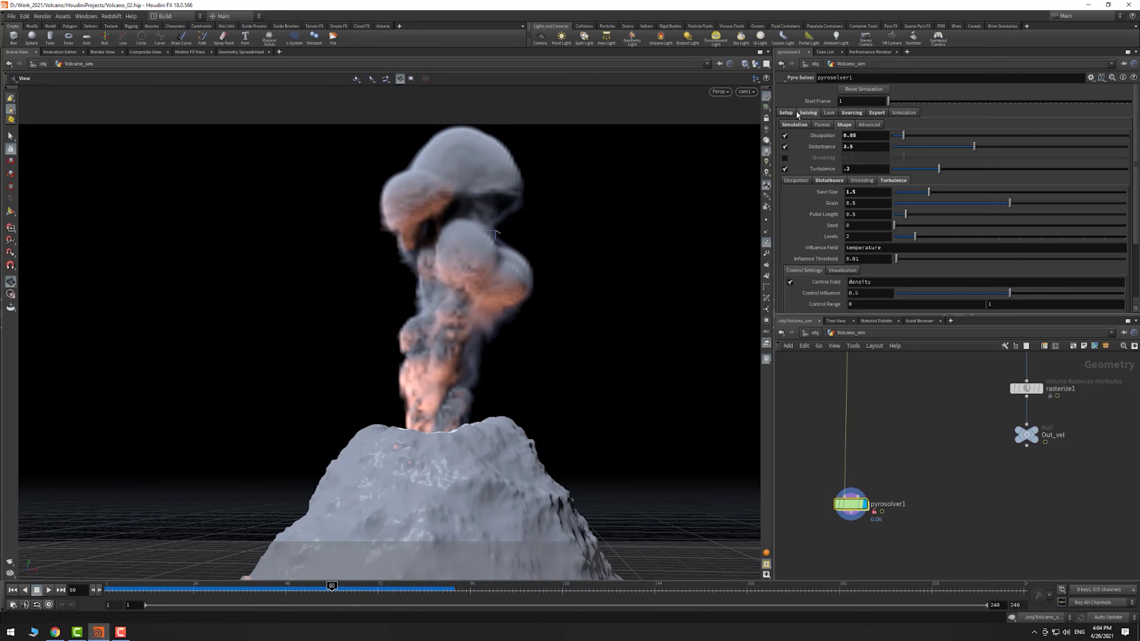
- Keyframe the pyro solver's Time Scale at 0.3 on frame 60 and at a sharply reduced value on frame 70
left_click(786, 112)
left_click(807, 113)
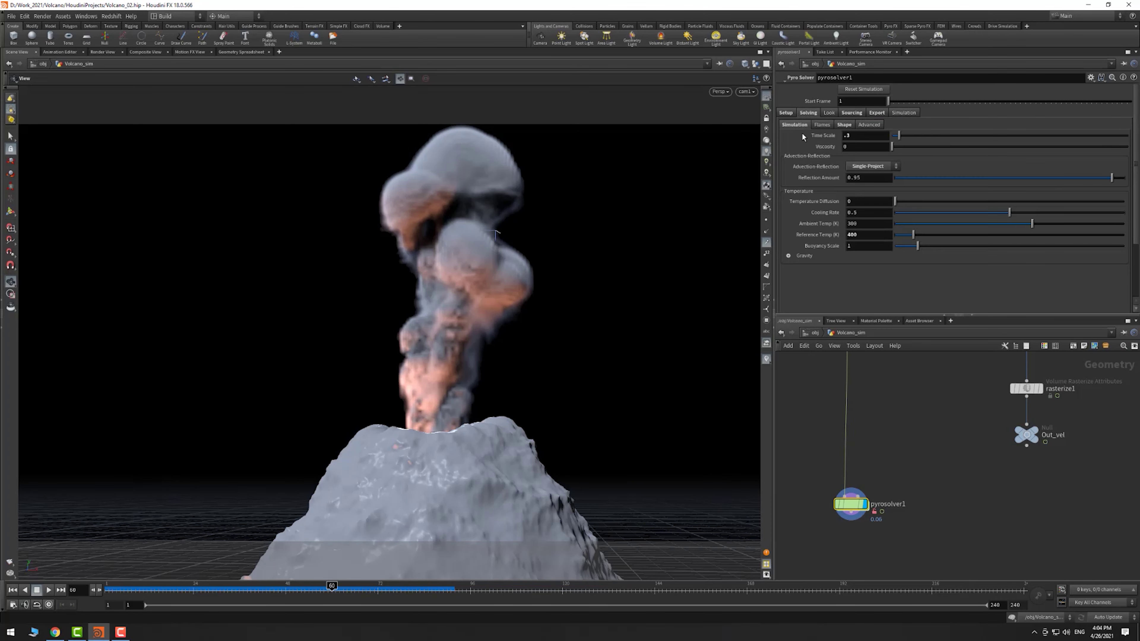
left_click(821, 134, "alt")
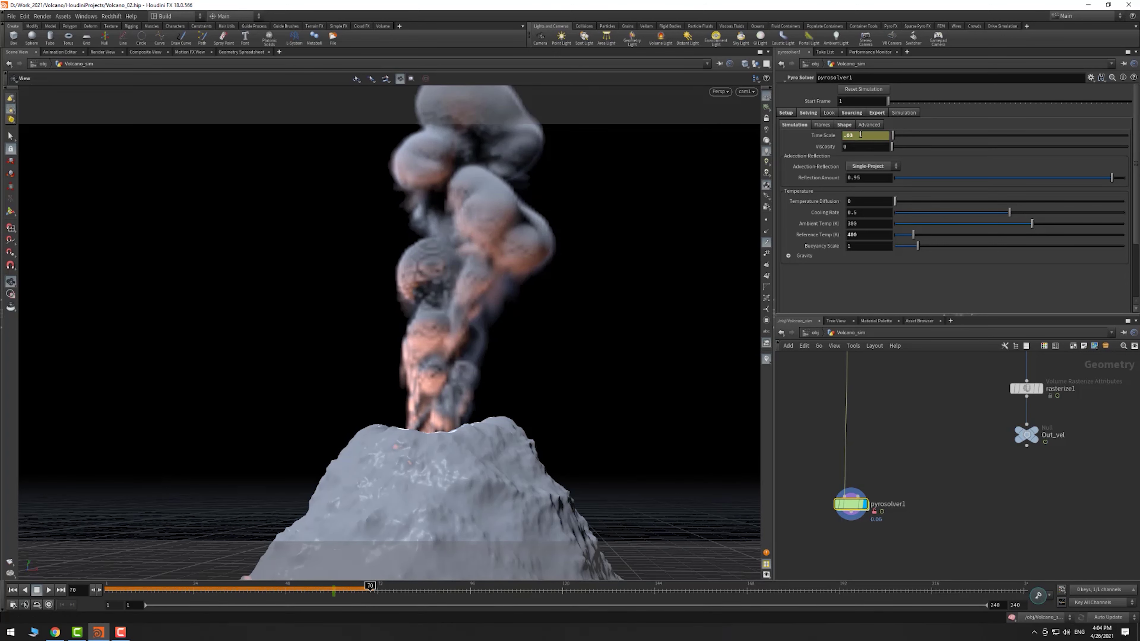
key("Return")
left_click(828, 136, "alt")
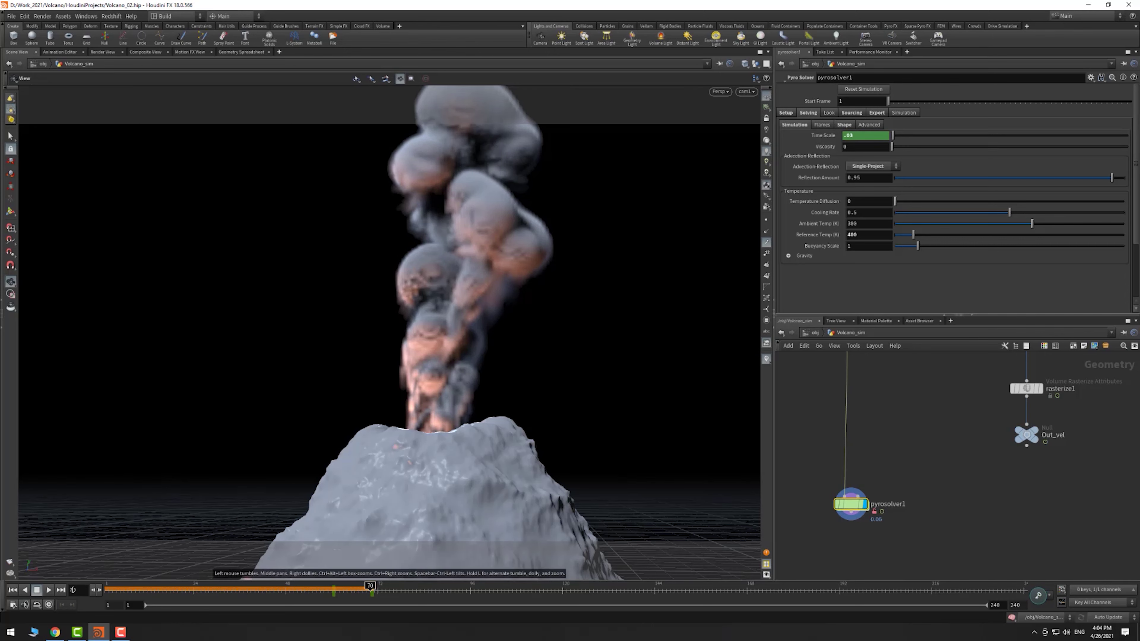
- Play the simulation from the first frame to check the slowdown, then return to the start
key("ctrl+Up")
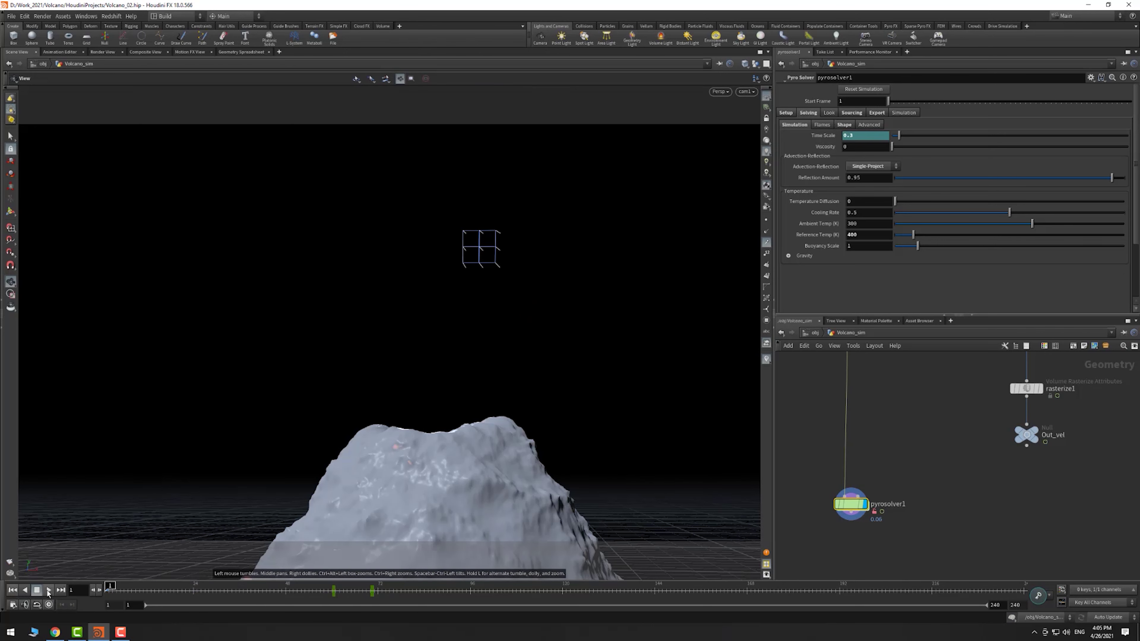
left_click(49, 590)
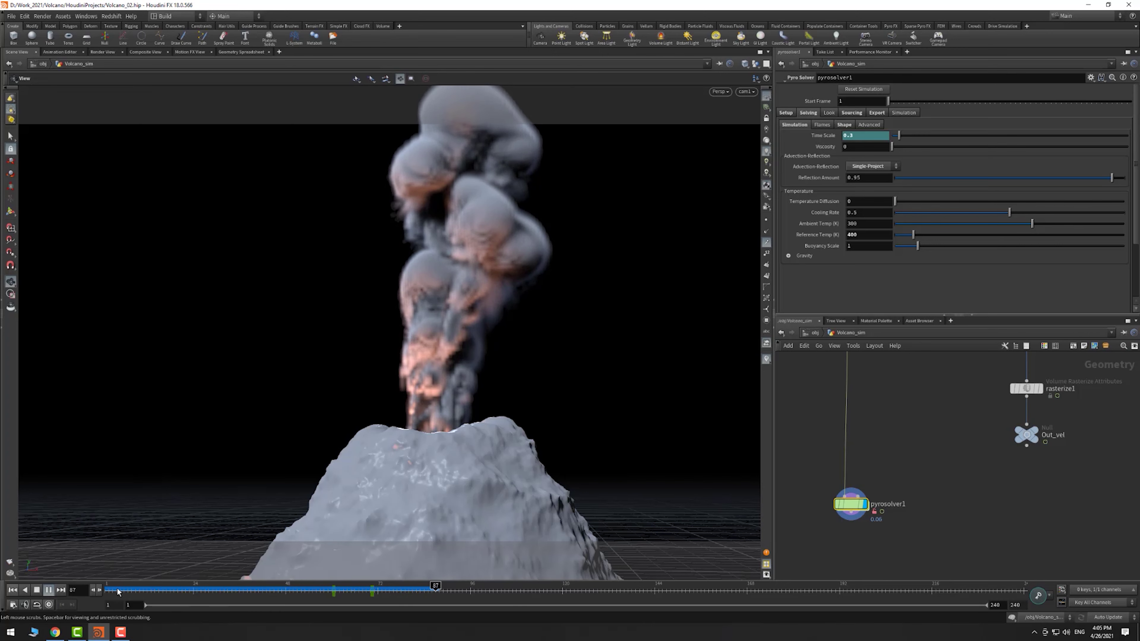
left_click(127, 588)
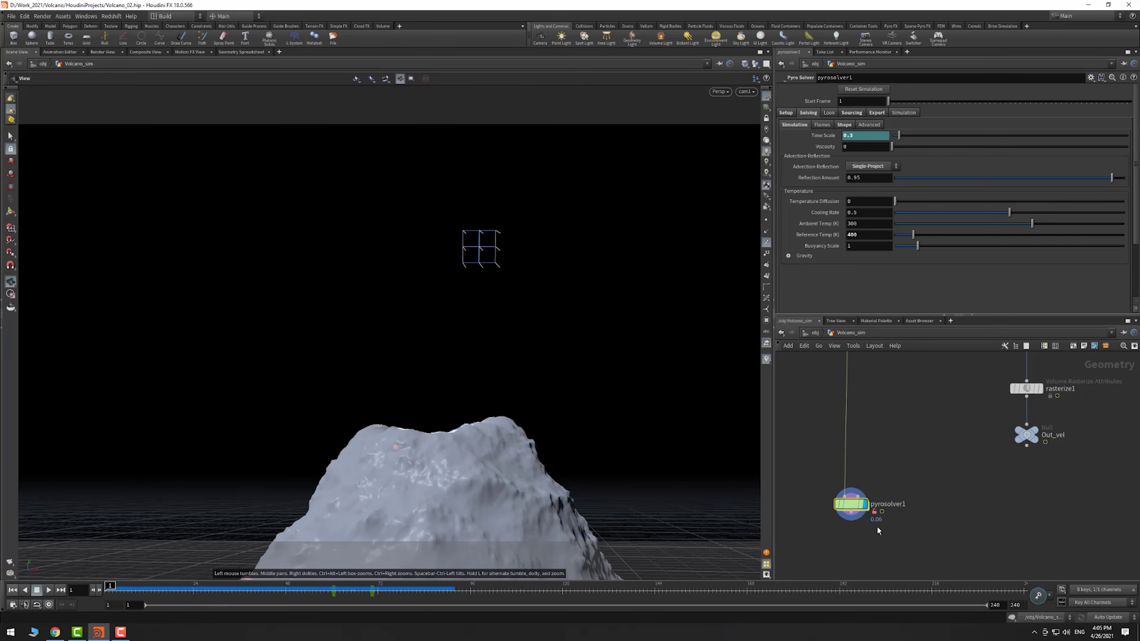
- Inside the pyro solver's dopnet1, add a Gas Disturb node wired into the pyro_solver node
double_click(850, 506)
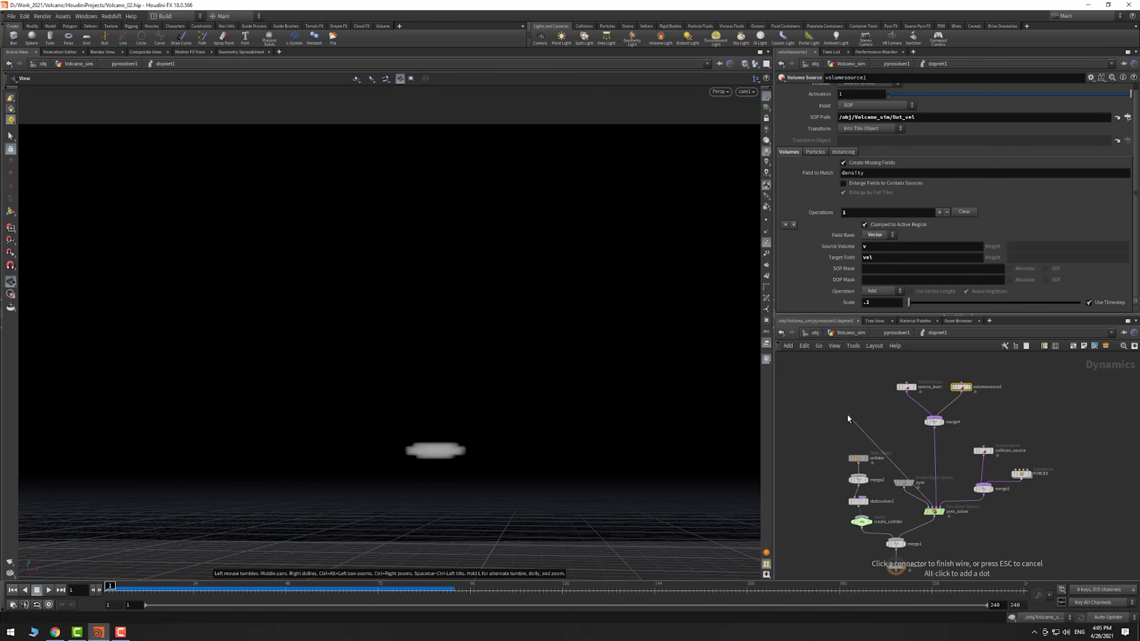
key("Tab")
type("gas dis")
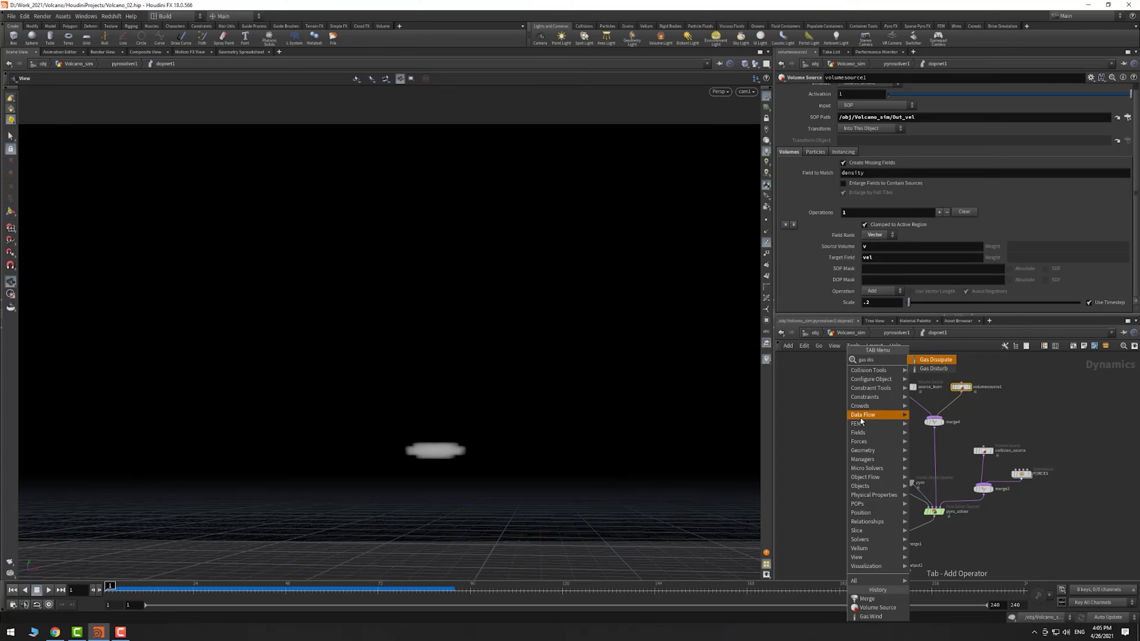
key("Down")
key("Return")
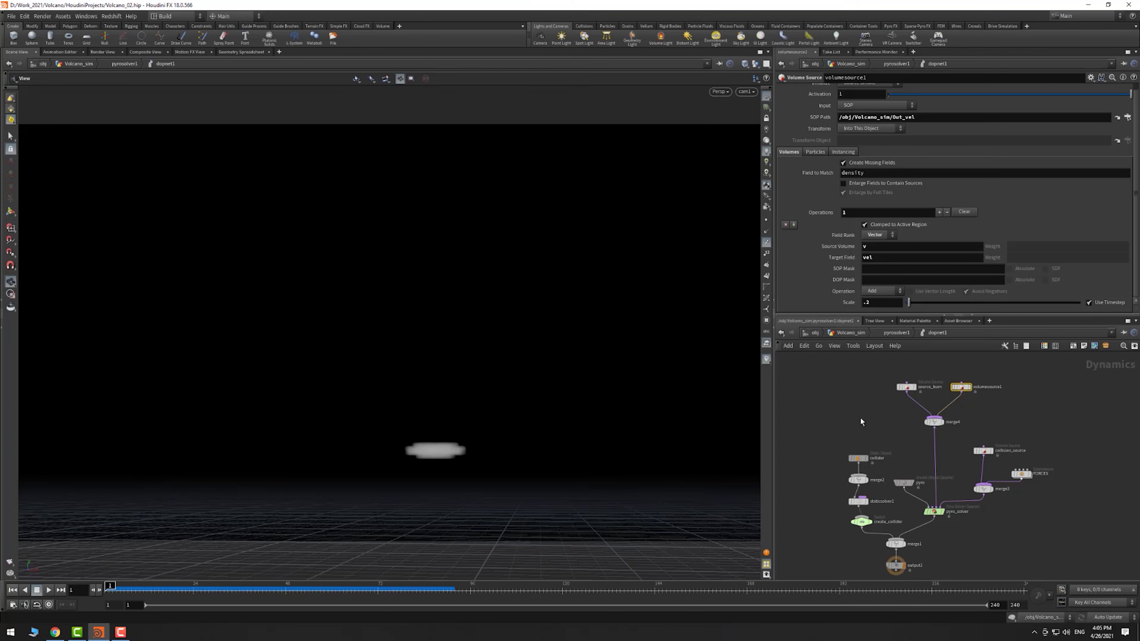
left_click(858, 421)
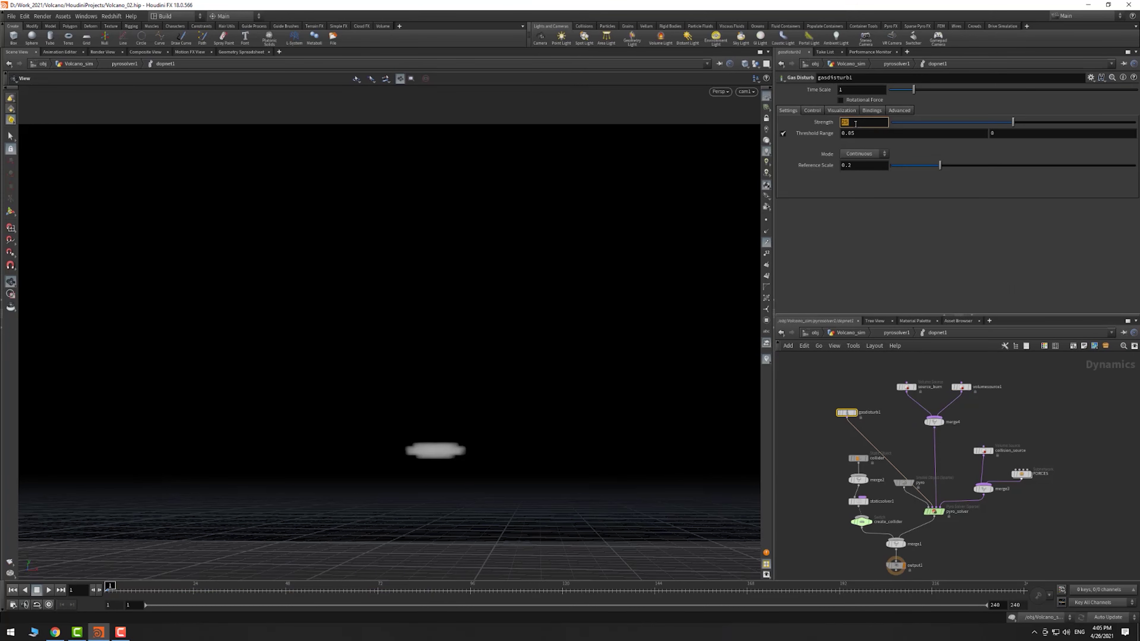
- Set the Gas Disturb node's Strength to 4 and its Reference Scale to 0.15
type("4")
key("Return")
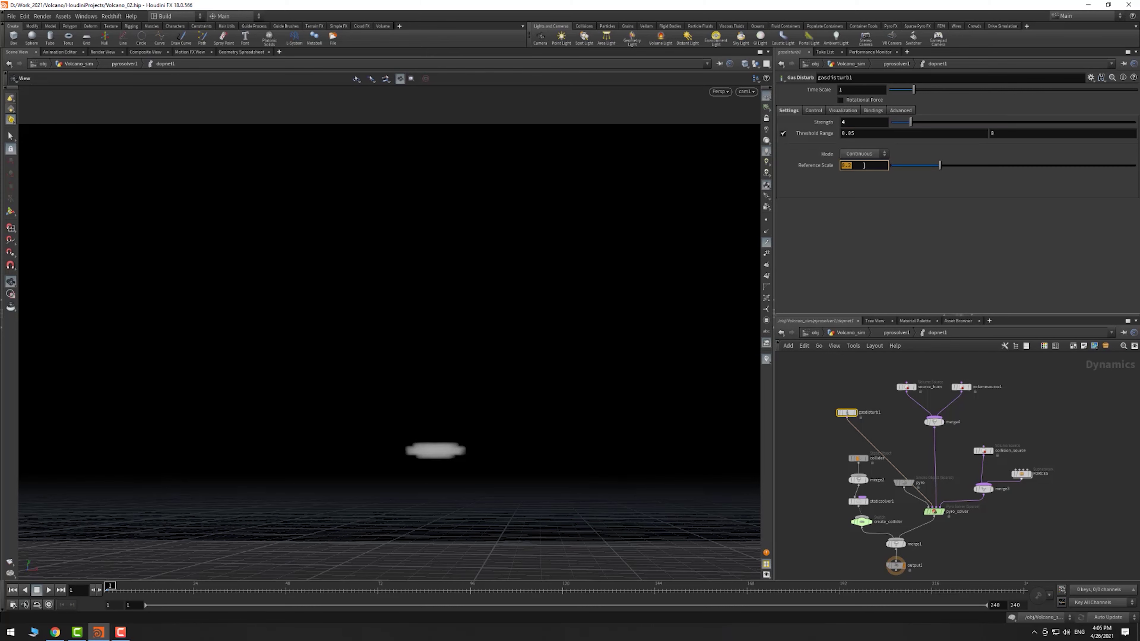
scroll(869, 420, "up", 3)
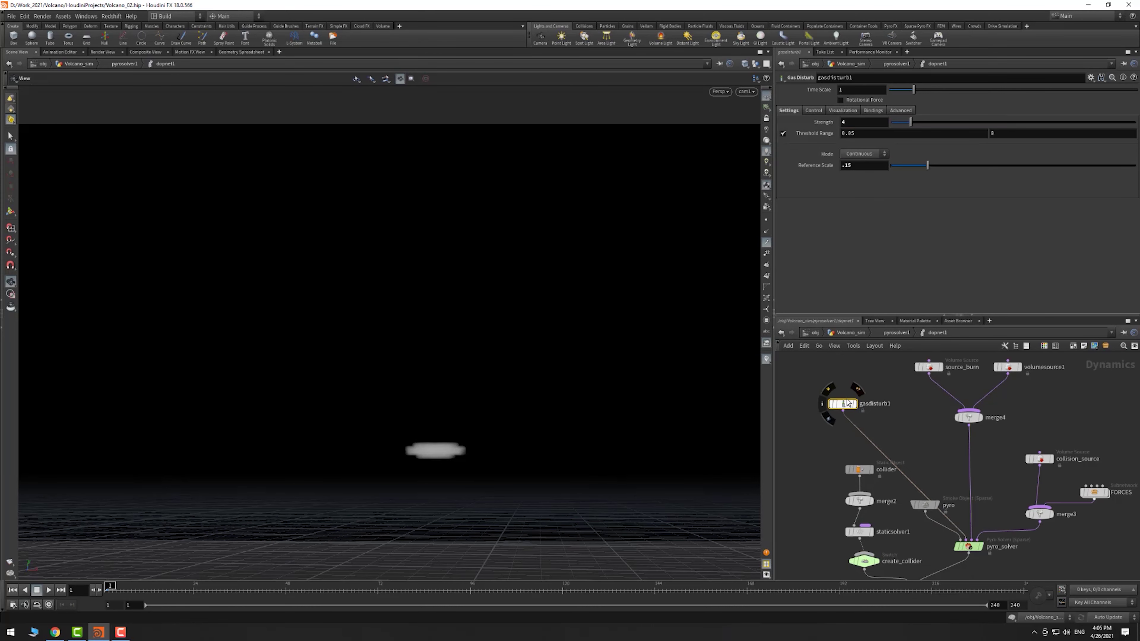
- Duplicate the Gas Disturb node beside the original and place a Merge node below them
left_click_drag(843, 404, 908, 409, "alt")
key("Tab")
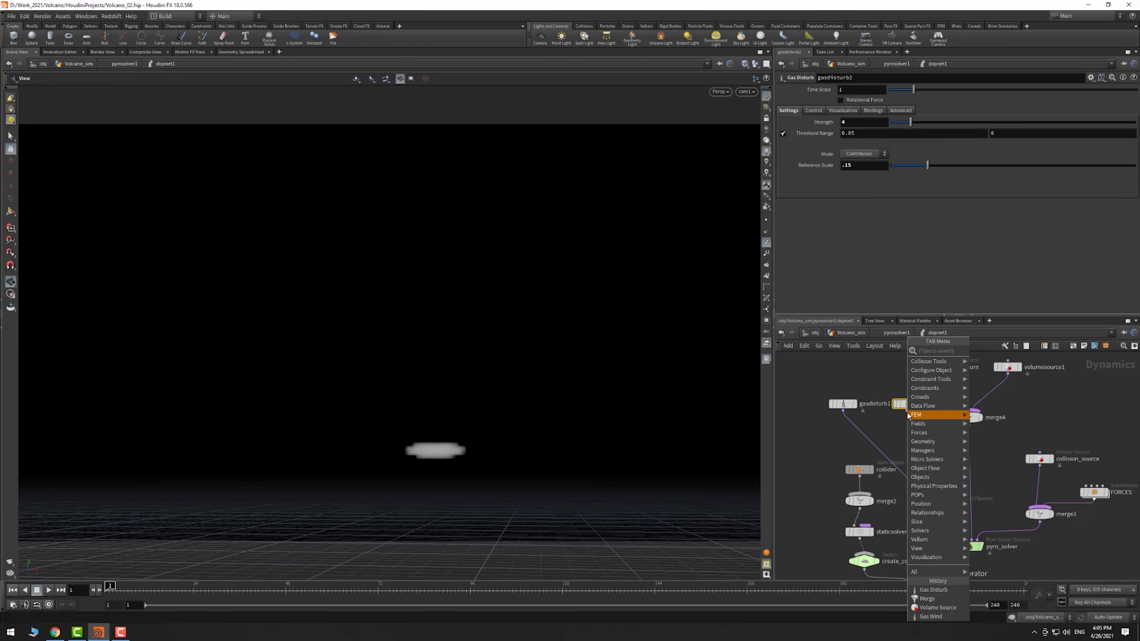
type("mer")
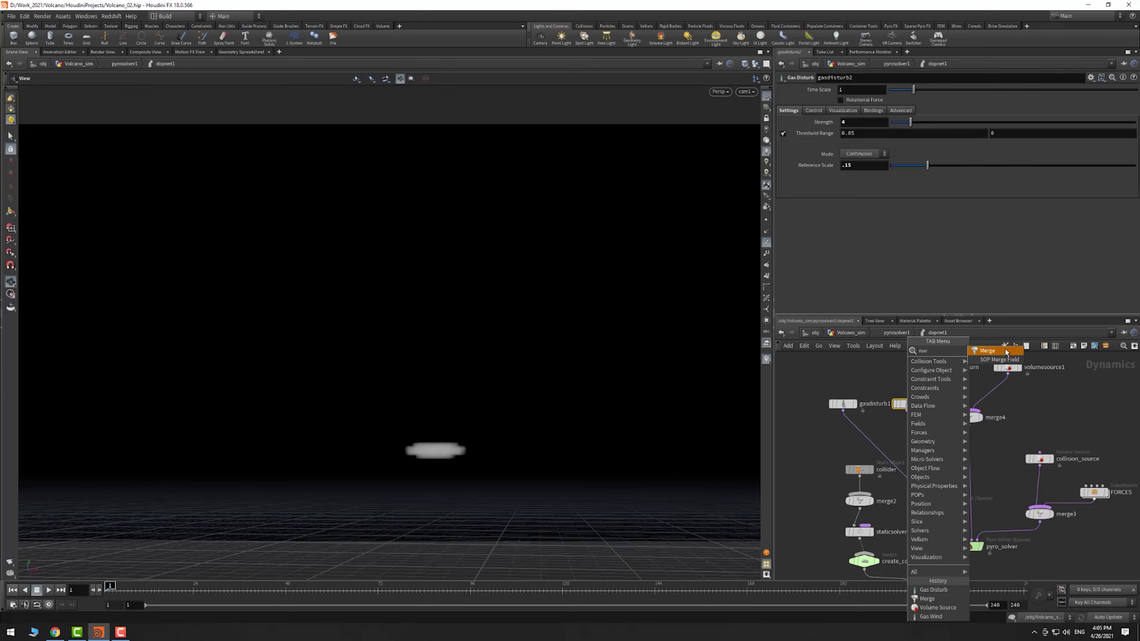
key("Return")
left_click(876, 443)
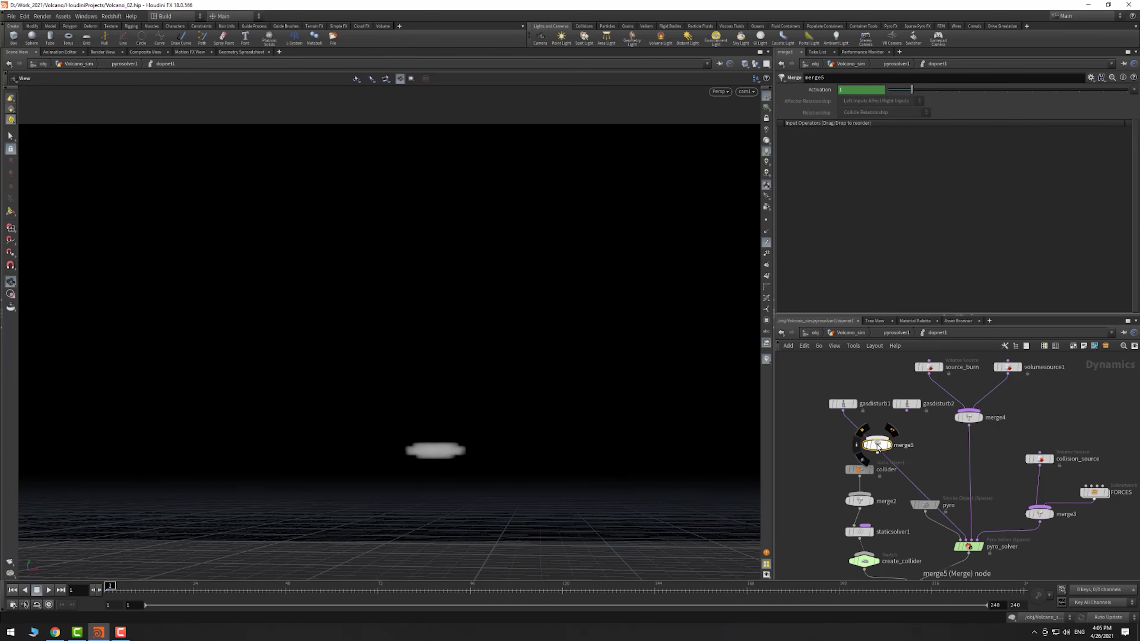
- Connect both Gas Disturb nodes through the Merge into the pyro solver and set the copy's Strength to 2
left_click(884, 435)
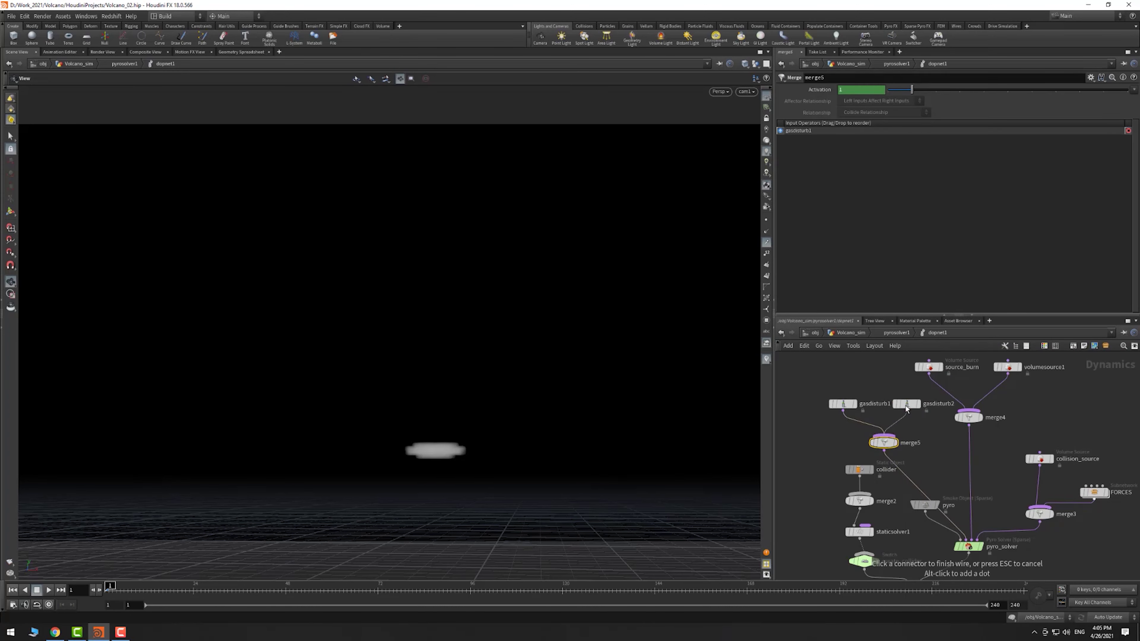
left_click(907, 410)
left_click(903, 403)
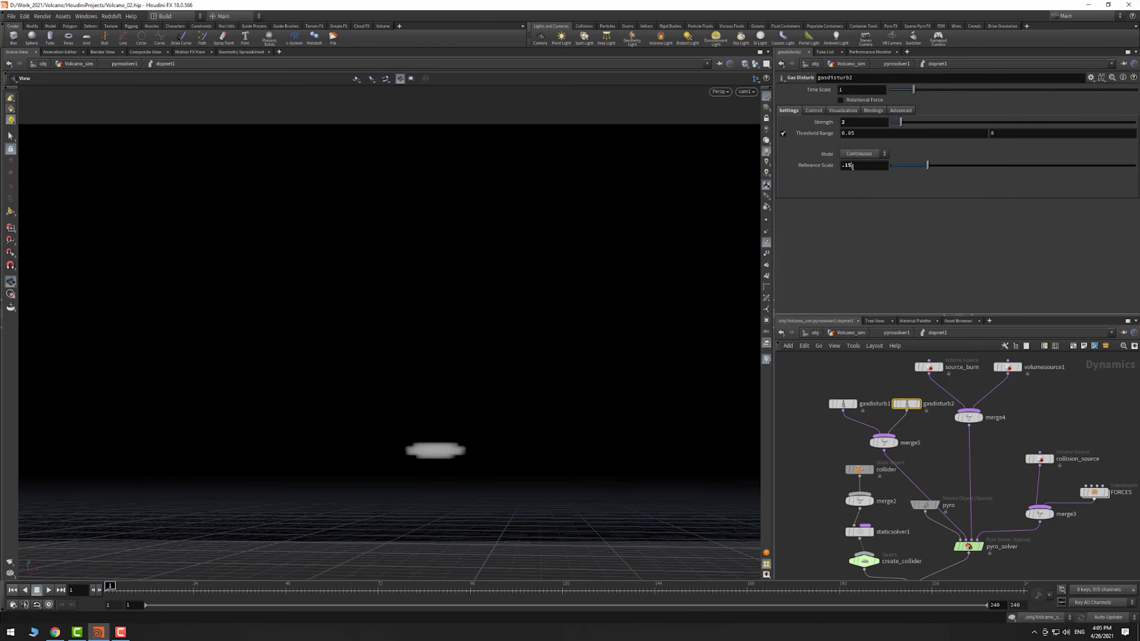
- Back in Volcano_sim, set the pyro solver's Voxel Size to 0.02*1.5
left_click(848, 333)
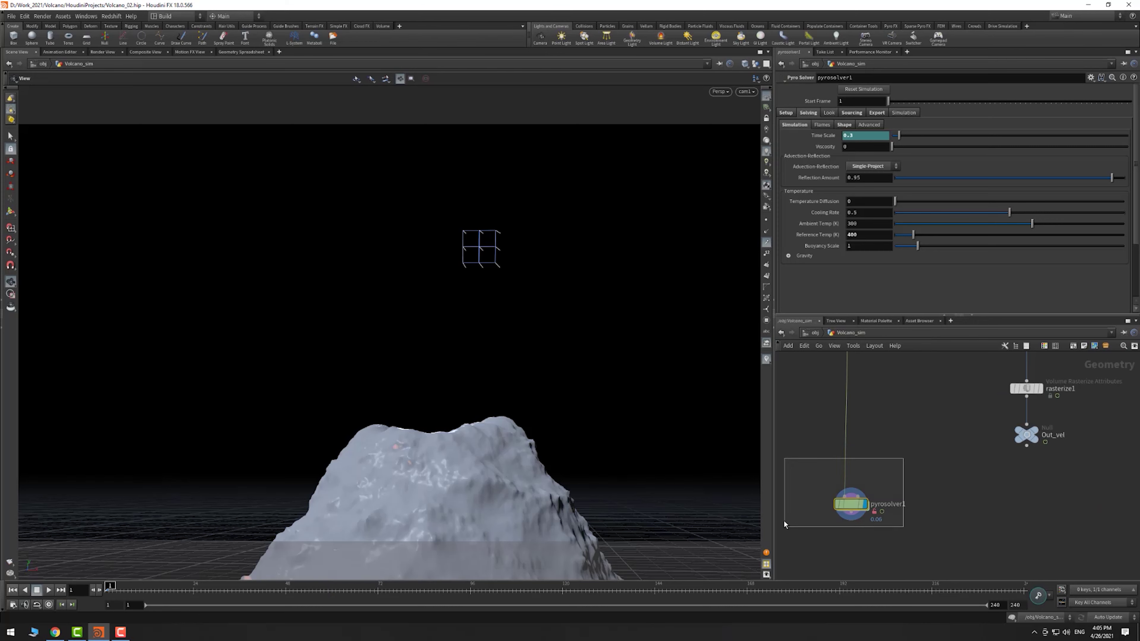
left_click(785, 112)
type("1.5")
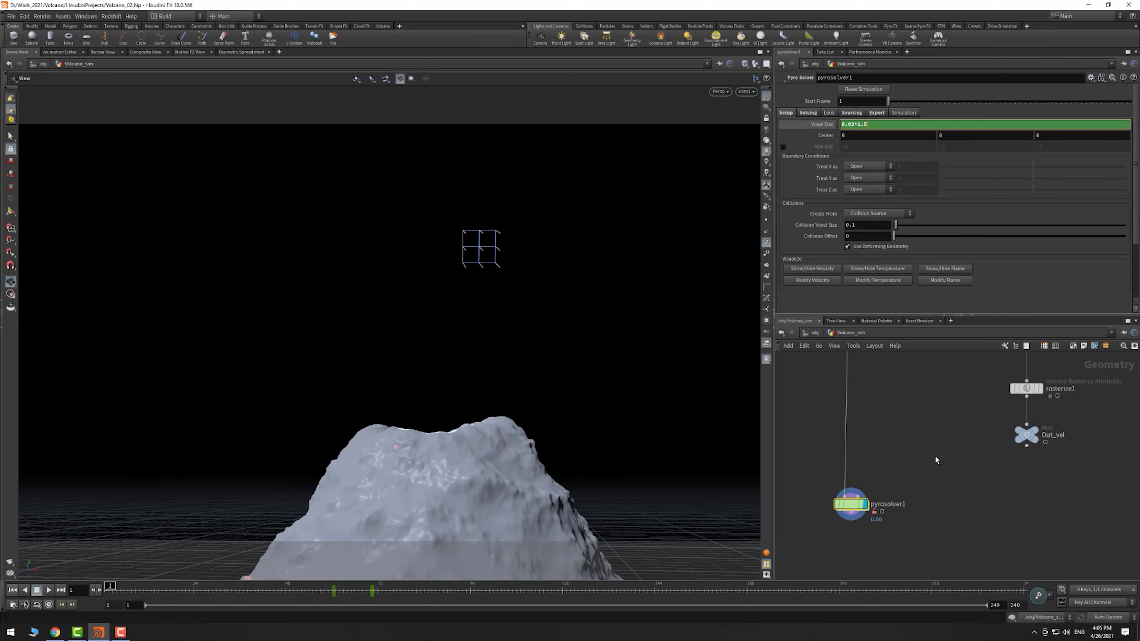
key("Return")
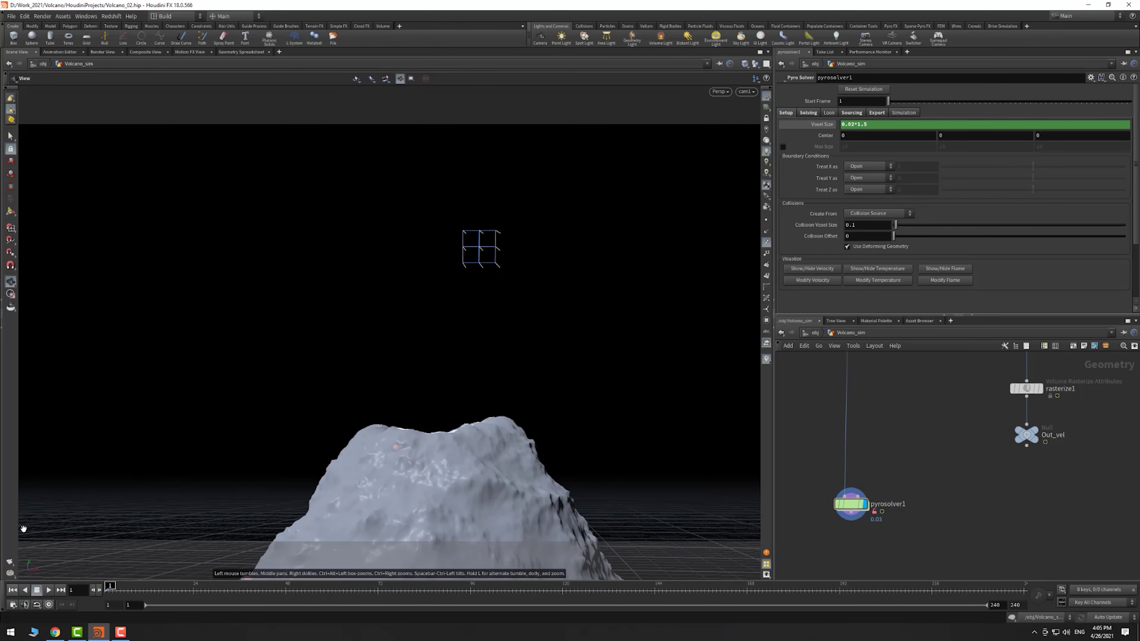
- Render a flipbook of the simulation from the current viewport to MPlay and review it
left_click(9, 564)
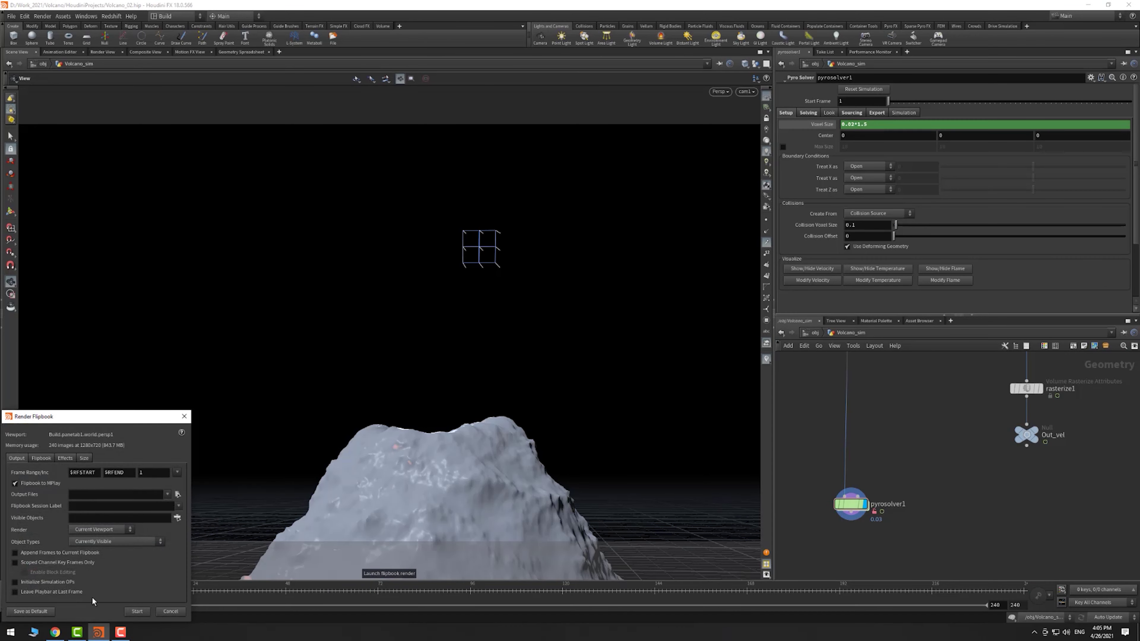
left_click(133, 612)
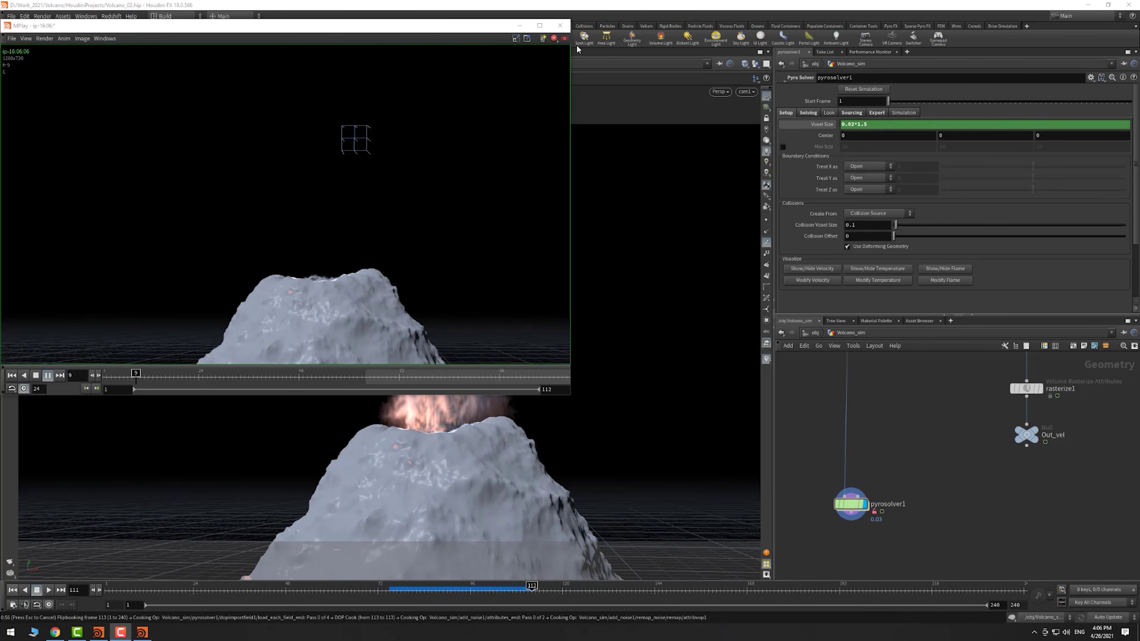
left_click(565, 39)
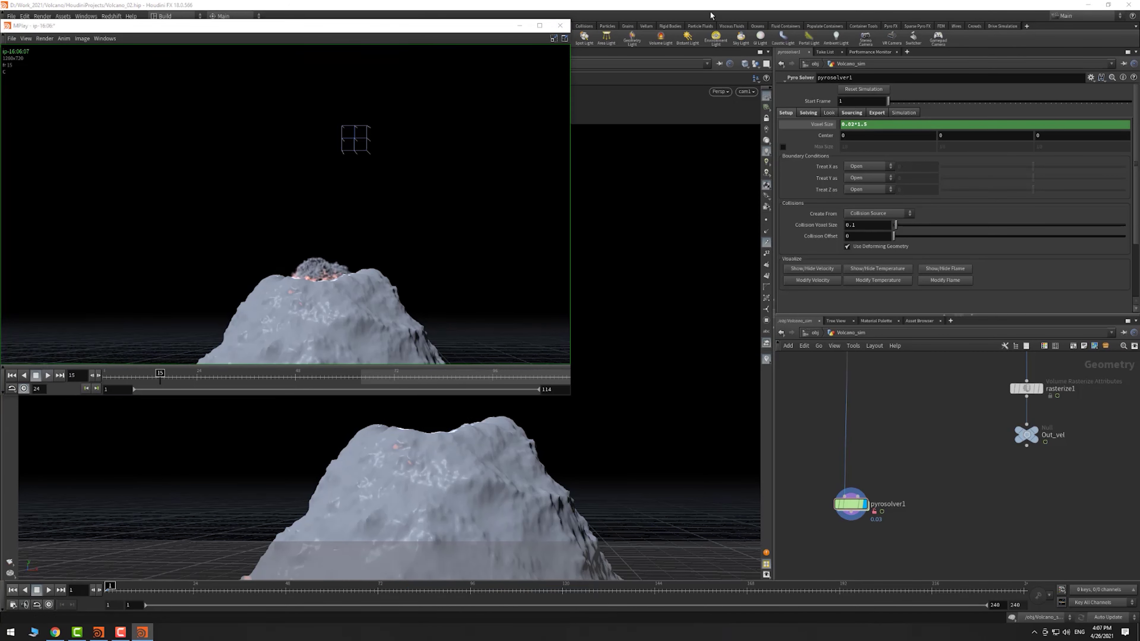
- Return to the Houdini network, display the pointvelocity1 node and set its Add Velocity X component to 1.5
left_click(711, 16)
middle_click_drag(925, 441, 909, 537)
right_click_drag(957, 477, 957, 457)
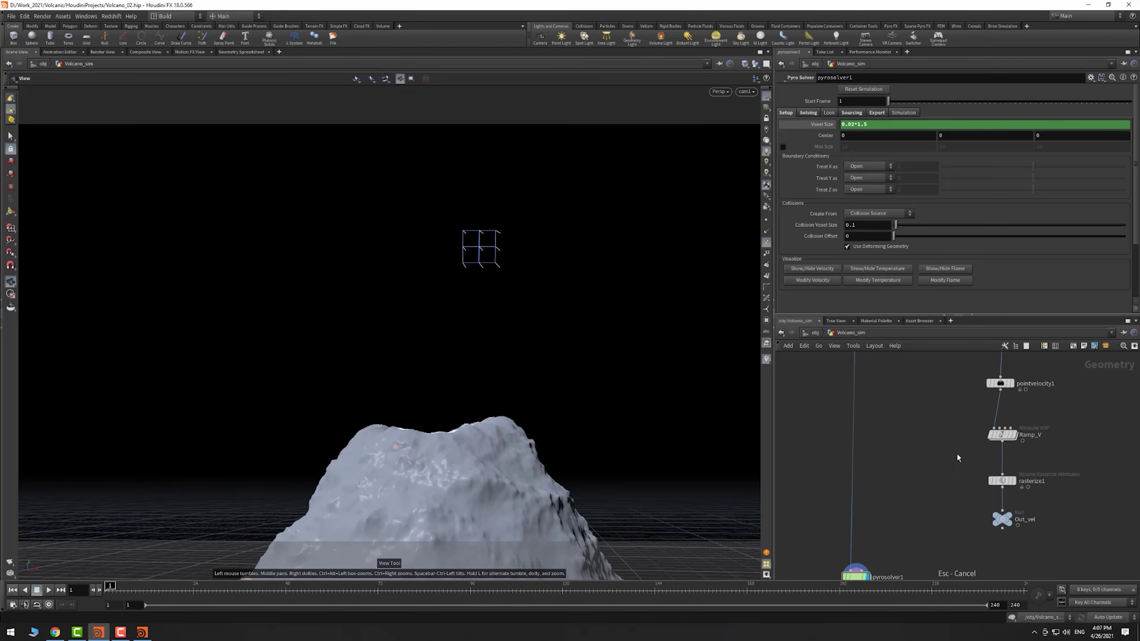
left_click(1011, 384)
left_click(999, 383)
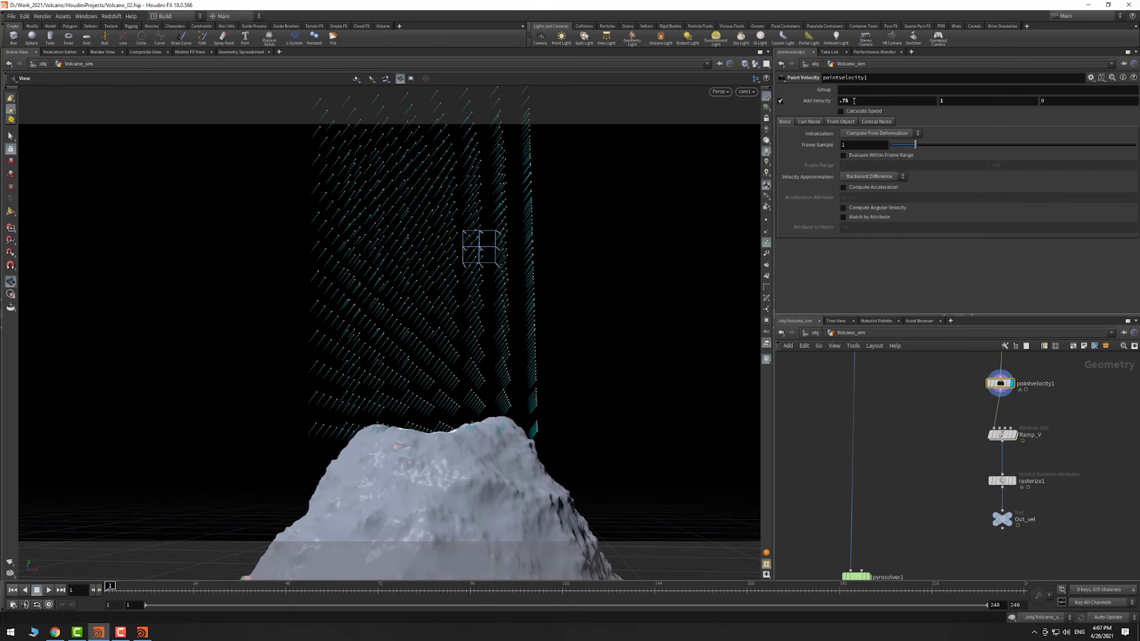
double_click(854, 100)
type("1.5")
key("Return")
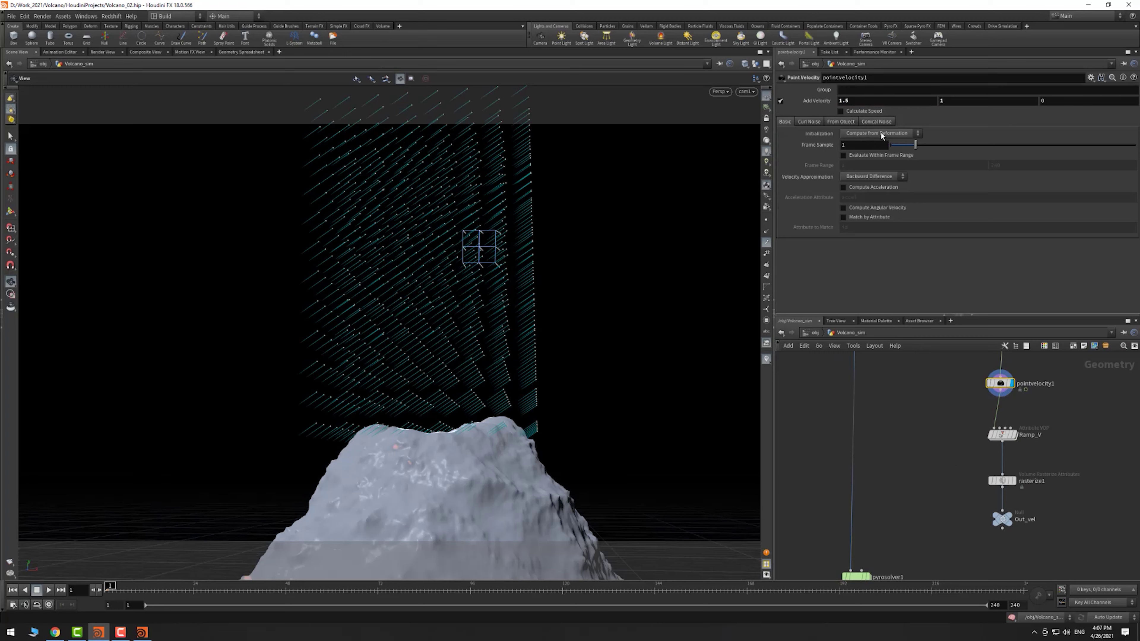
- Add curl noise to the pointvelocity1 node with a Pulse Duration of 10 and a Swirl Size of 2.5
left_click(809, 121)
left_click(858, 133)
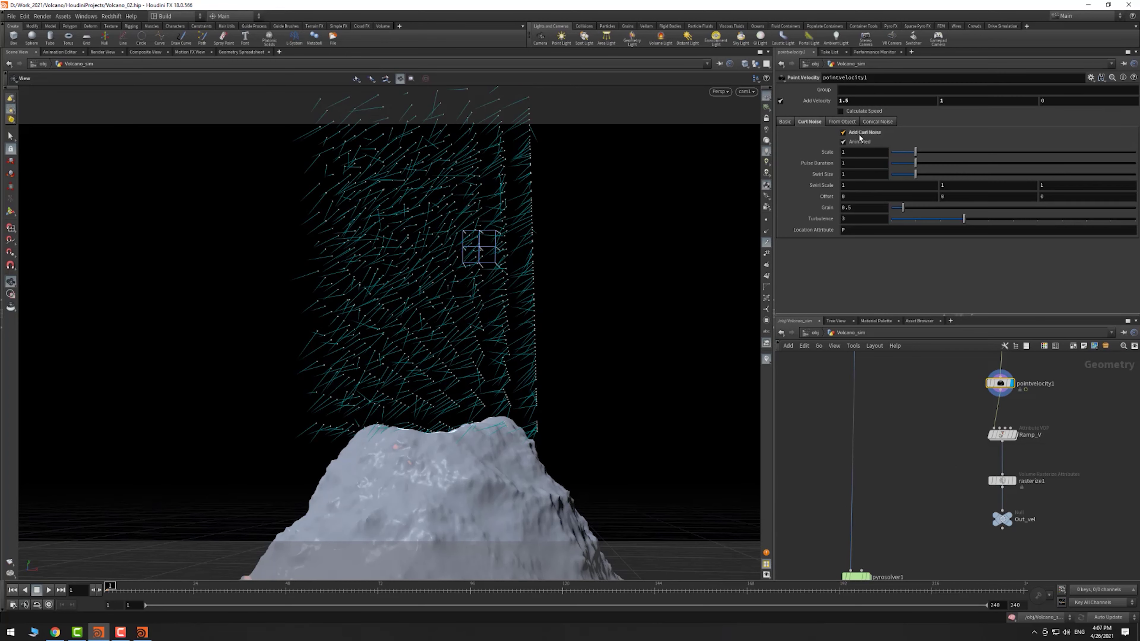
double_click(861, 167)
type("10")
key("Return")
type("3")
key("Return")
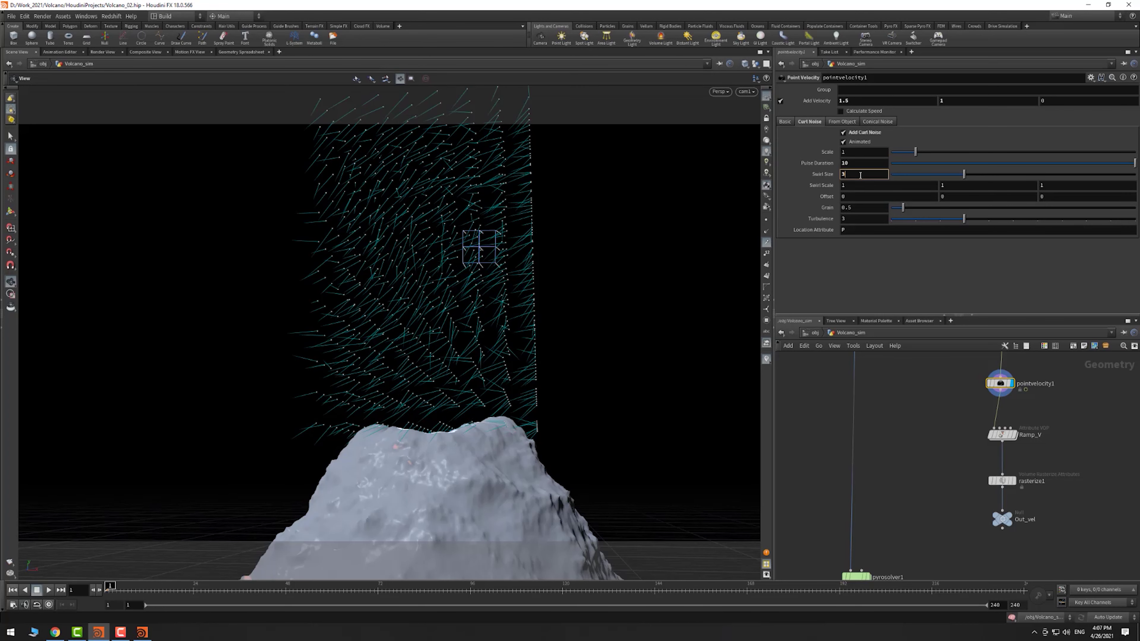
key("Return")
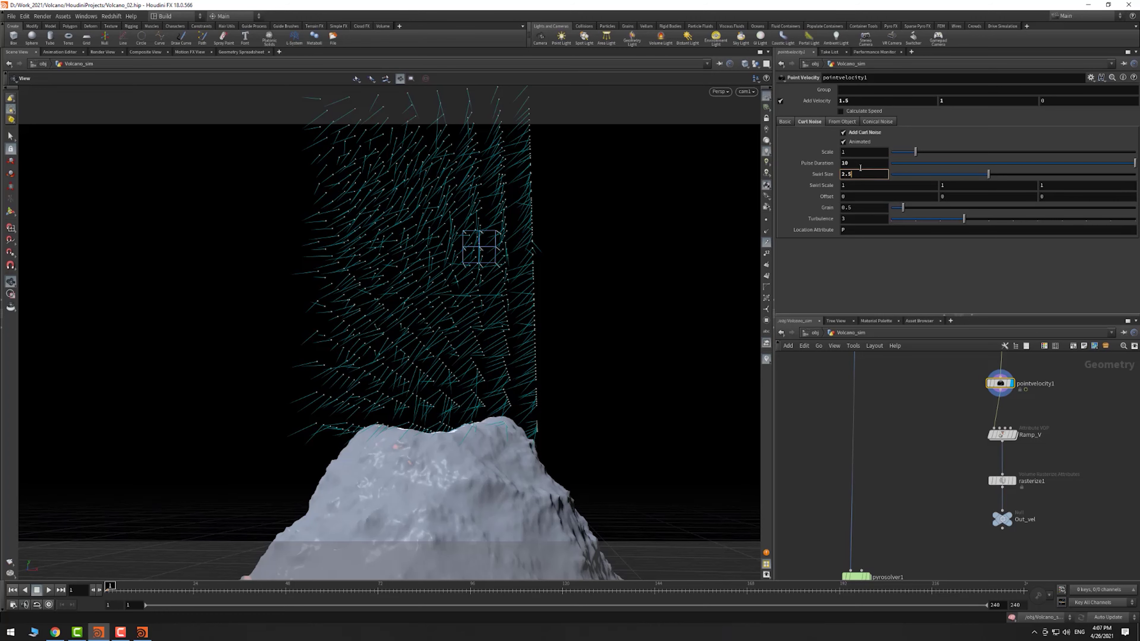
key("Return")
- Reduce the curl noise Scale on pointvelocity1 to 0.25
left_click(858, 152)
key("Return")
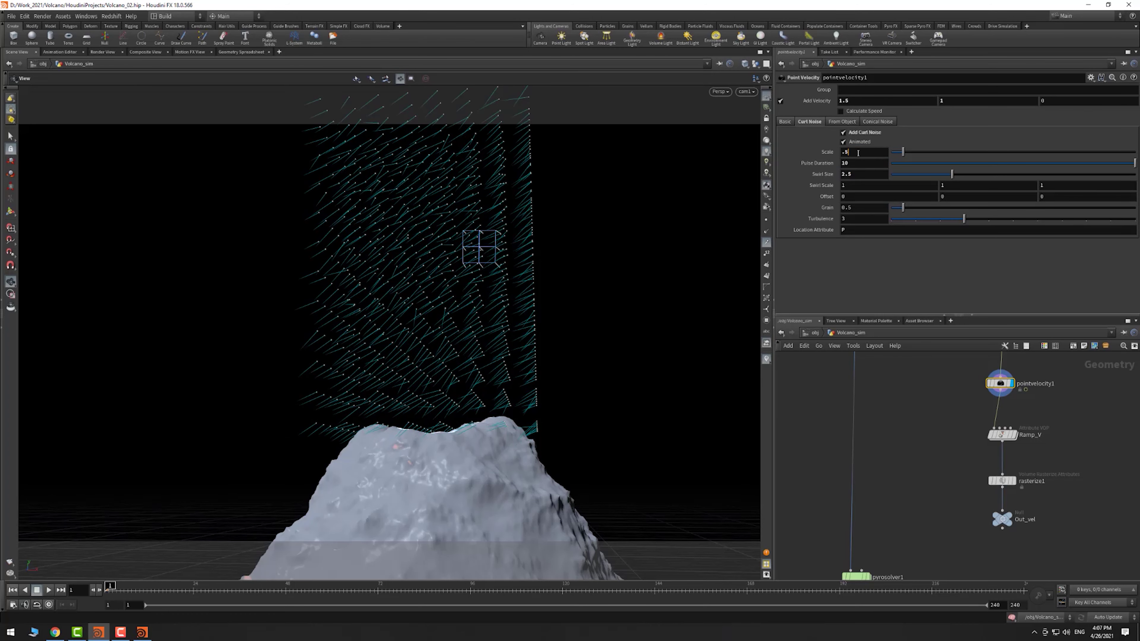
type(".25")
key("Return")
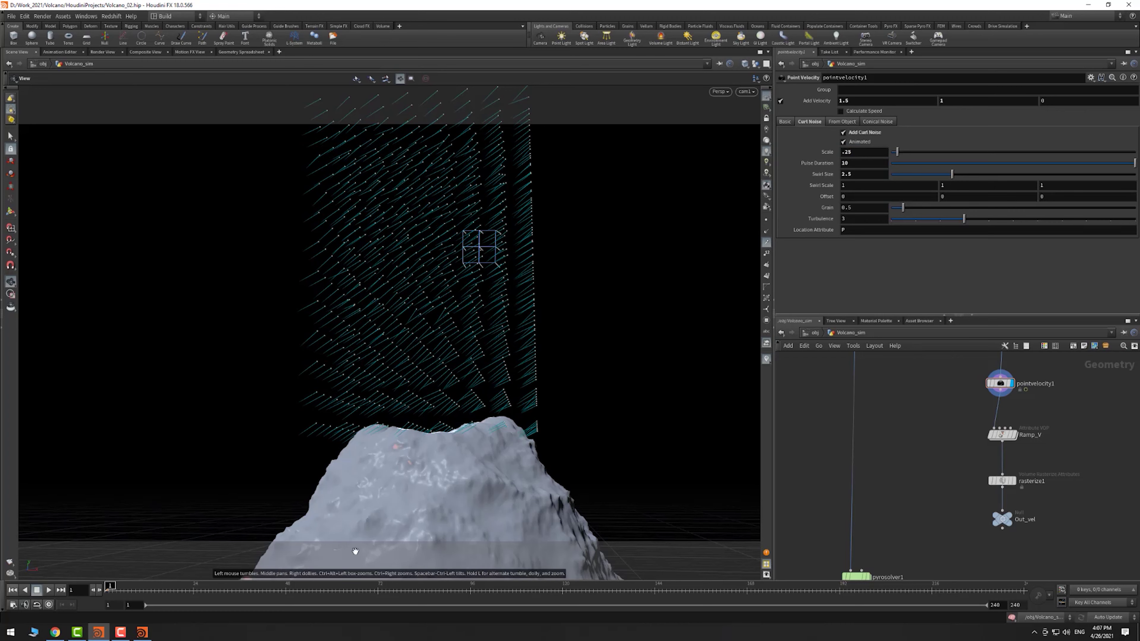
- Display pyrosolver1, render a flipbook of the simulation to MPlay, review it from frame 70 and close MPlay
middle_click_drag(911, 519, 911, 398)
left_click(867, 456)
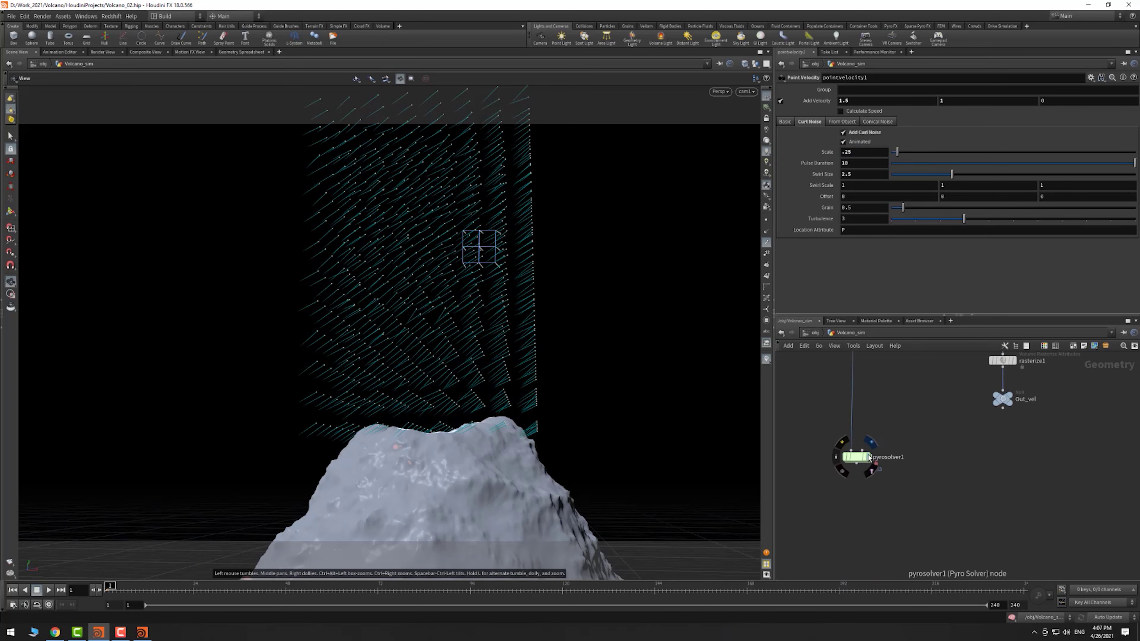
left_click(7, 563)
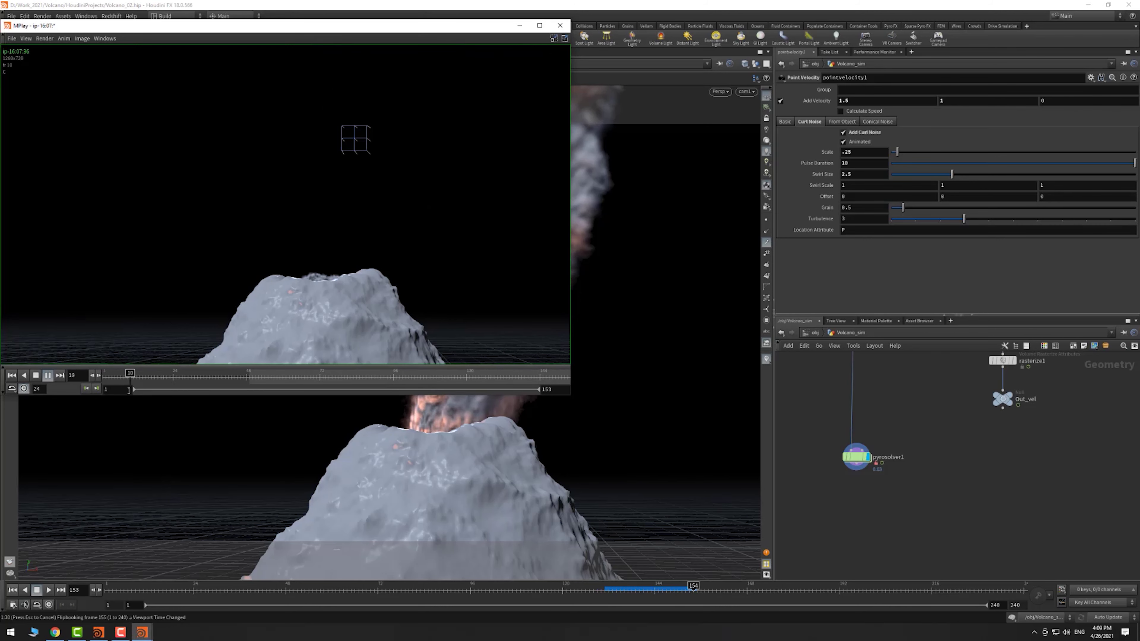
type("70")
key("Return")
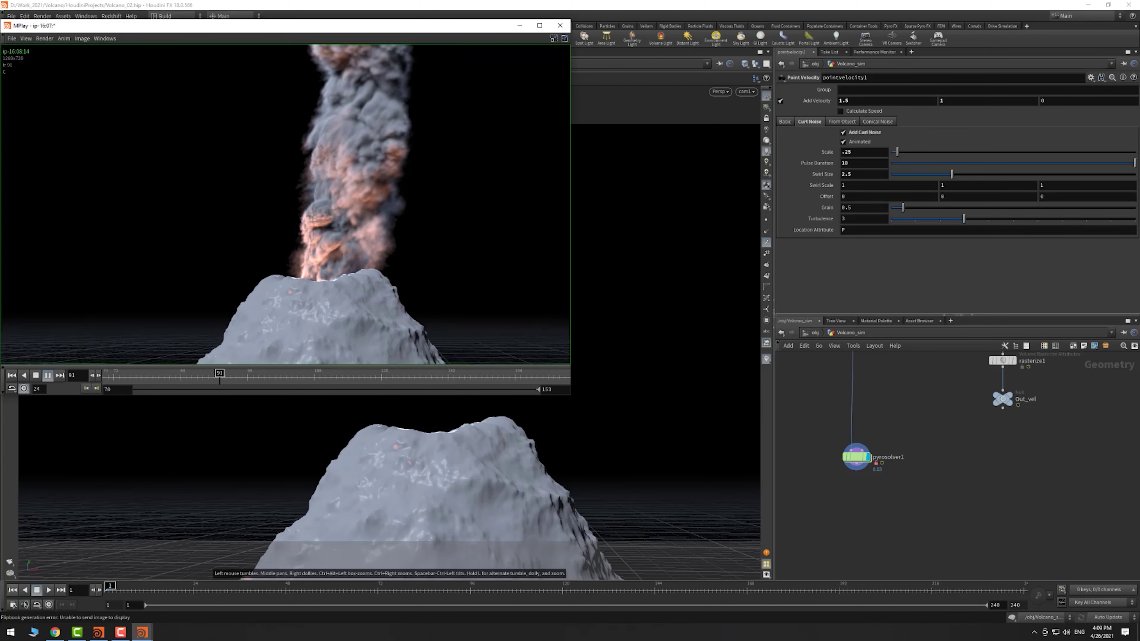
left_click(560, 27)
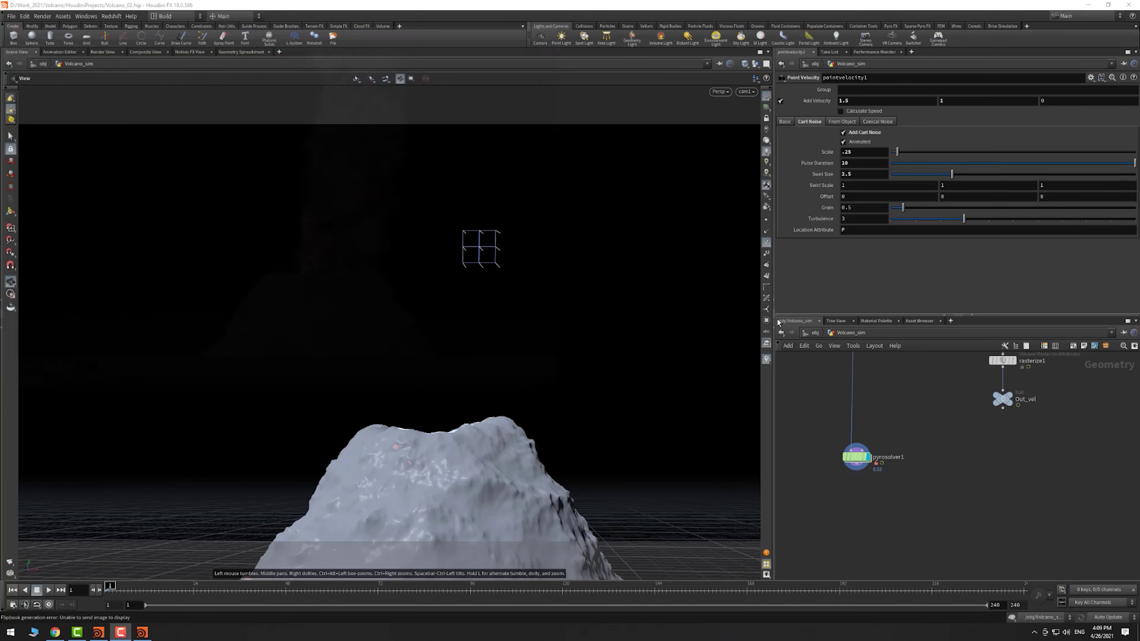
- Reselect pointvelocity1, set its Add Velocity X component to 0.8 and open the curl noise Scale for editing
scroll(953, 445, "up", 3)
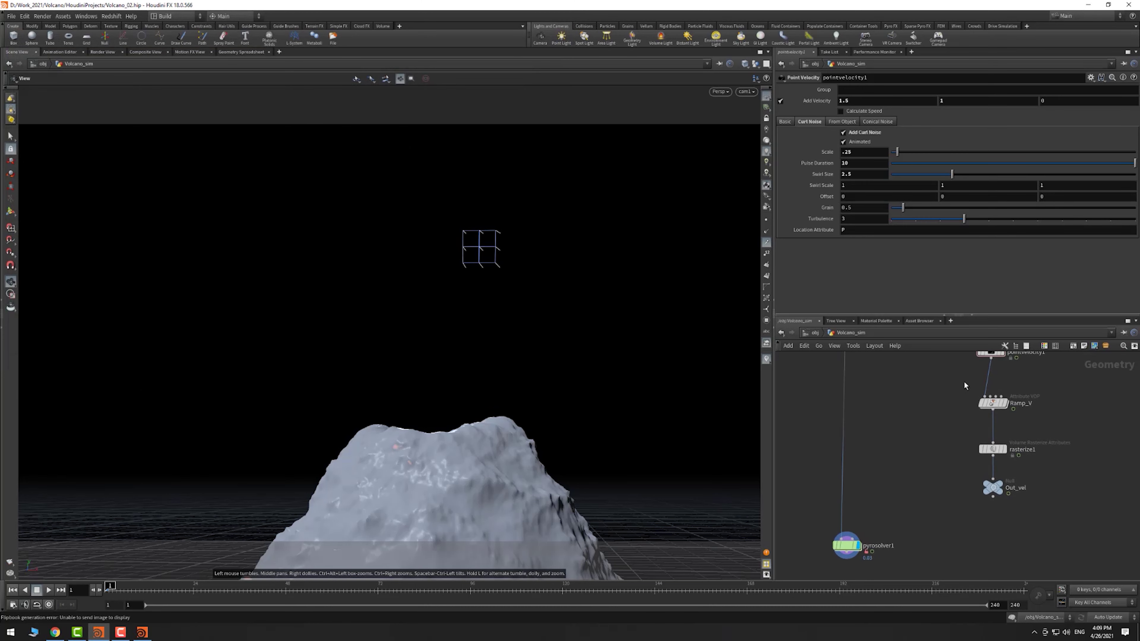
middle_click_drag(965, 386, 945, 428)
left_click(971, 445)
left_click(970, 394)
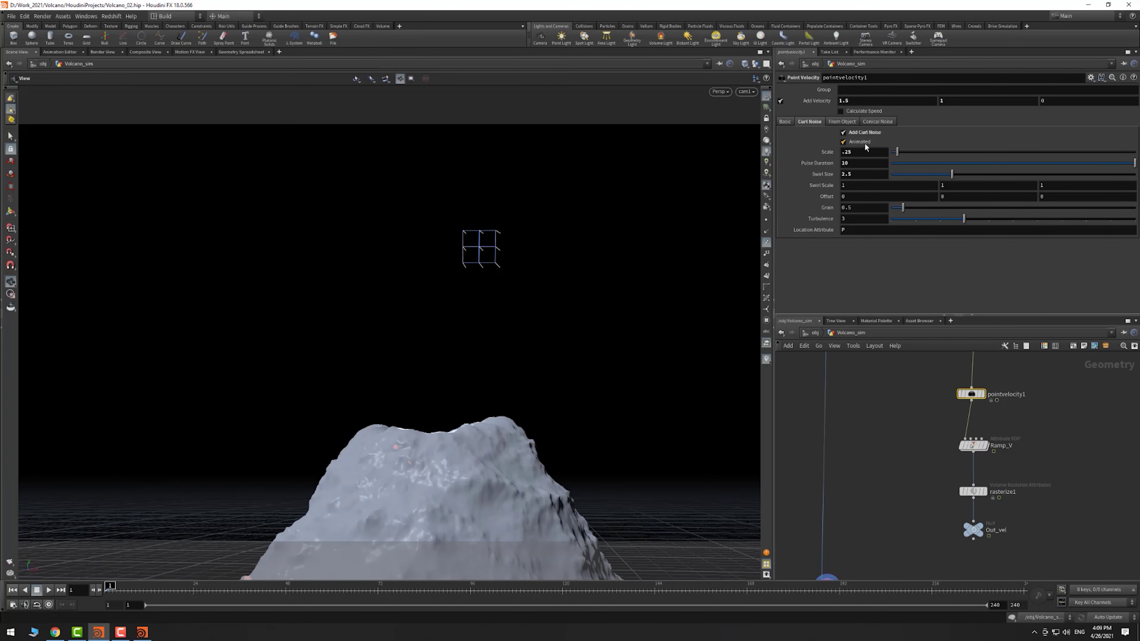
left_click(861, 103)
left_click(863, 152)
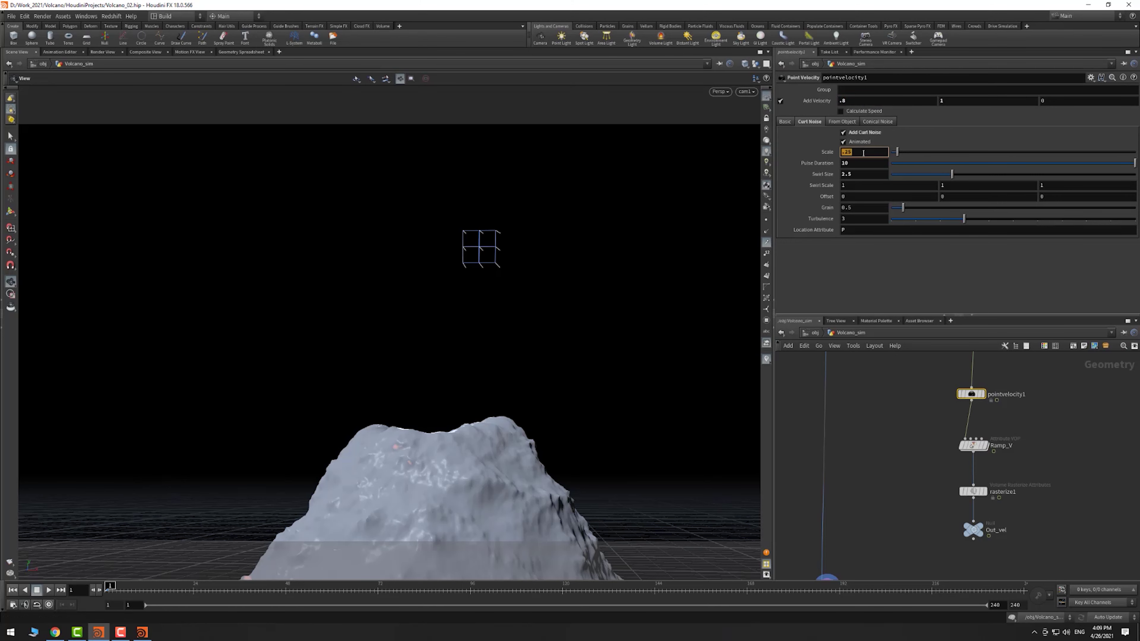